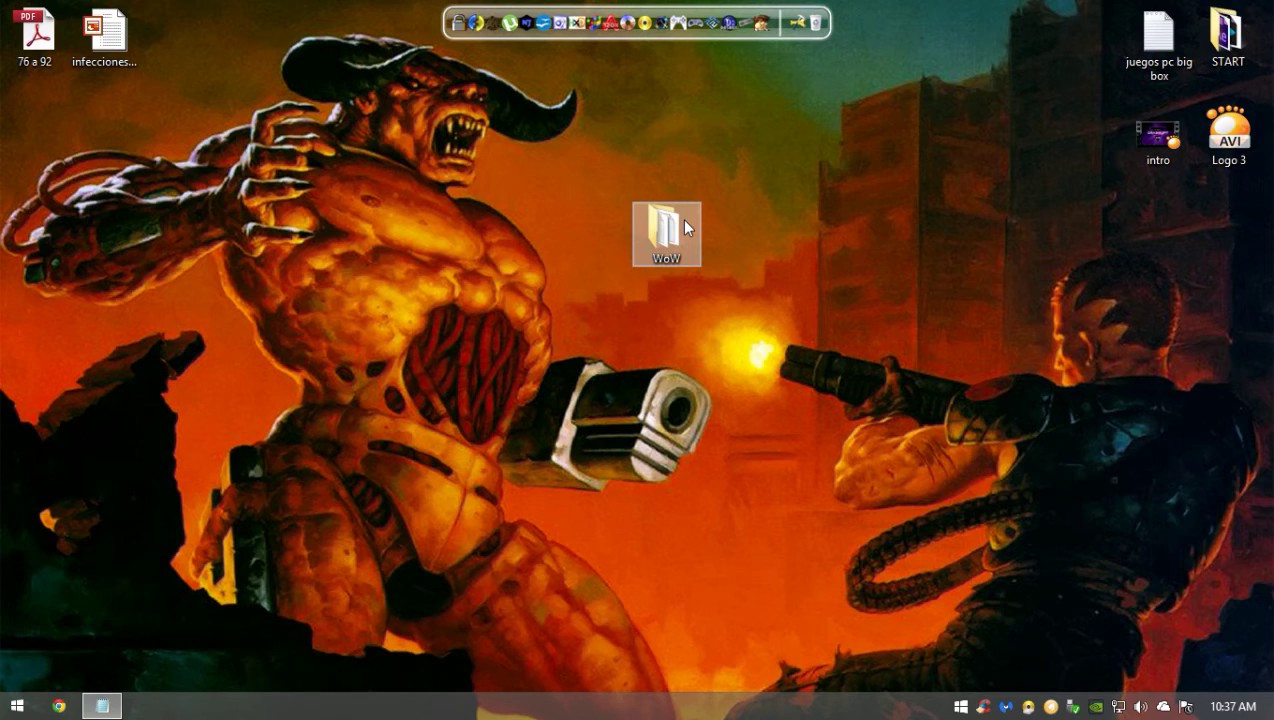
# - Drag the WoW desktop folder right of centre, next to the wallpaper's muzzle flash
pyautogui.moveTo(812, 166); pyautogui.dragTo(648, 338)
pyautogui.moveTo(773, 131); pyautogui.dragTo(640, 365)
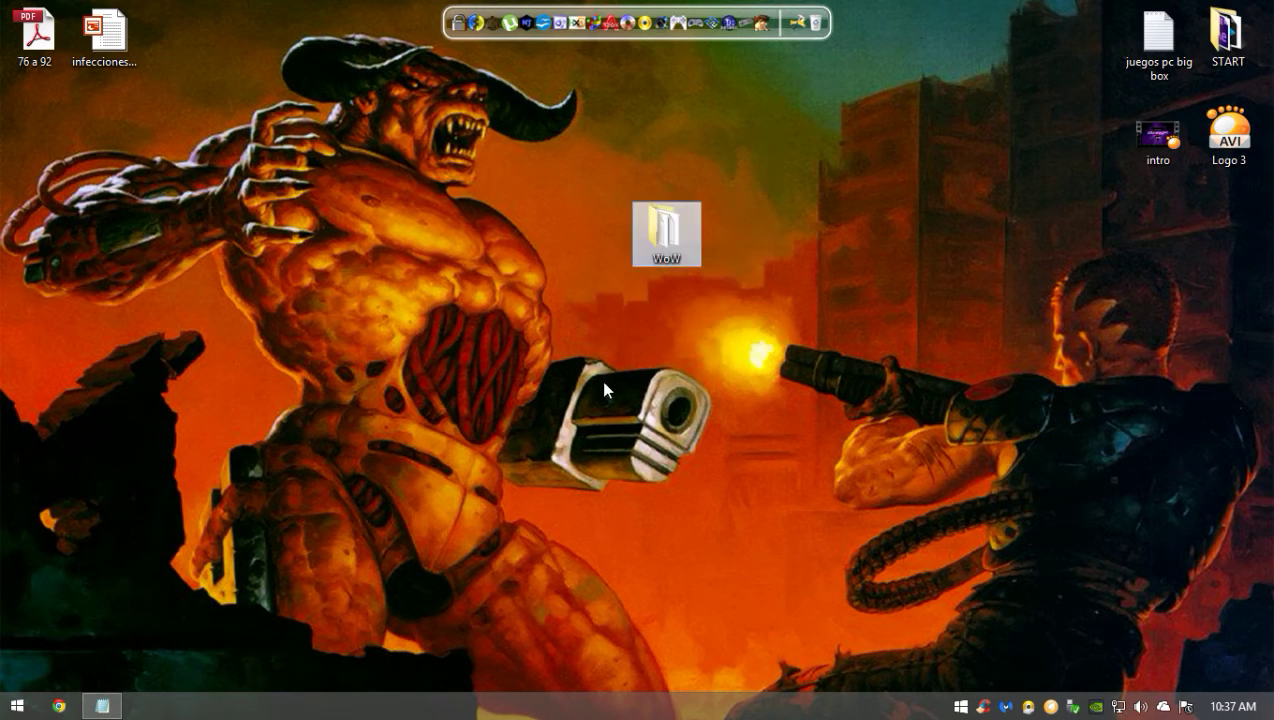
pyautogui.moveTo(748, 163); pyautogui.dragTo(601, 391)
pyautogui.moveTo(605, 440); pyautogui.dragTo(737, 453)
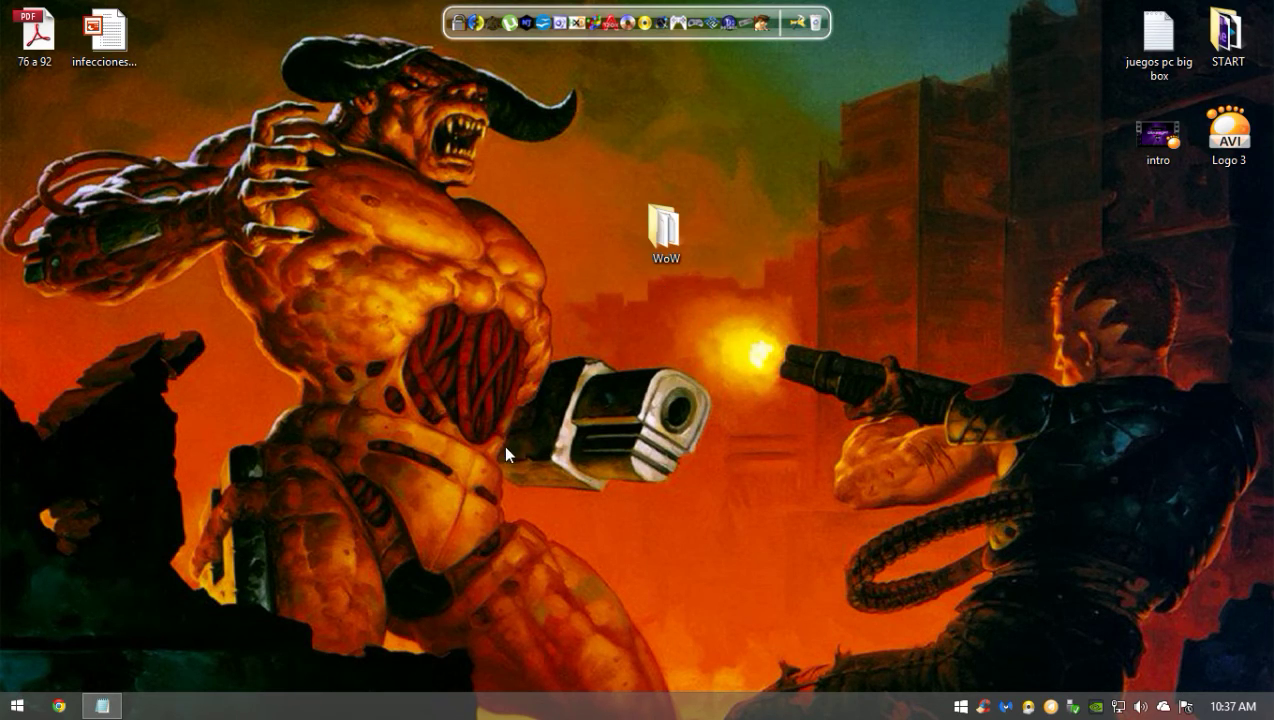
pyautogui.moveTo(590, 128); pyautogui.dragTo(849, 448)
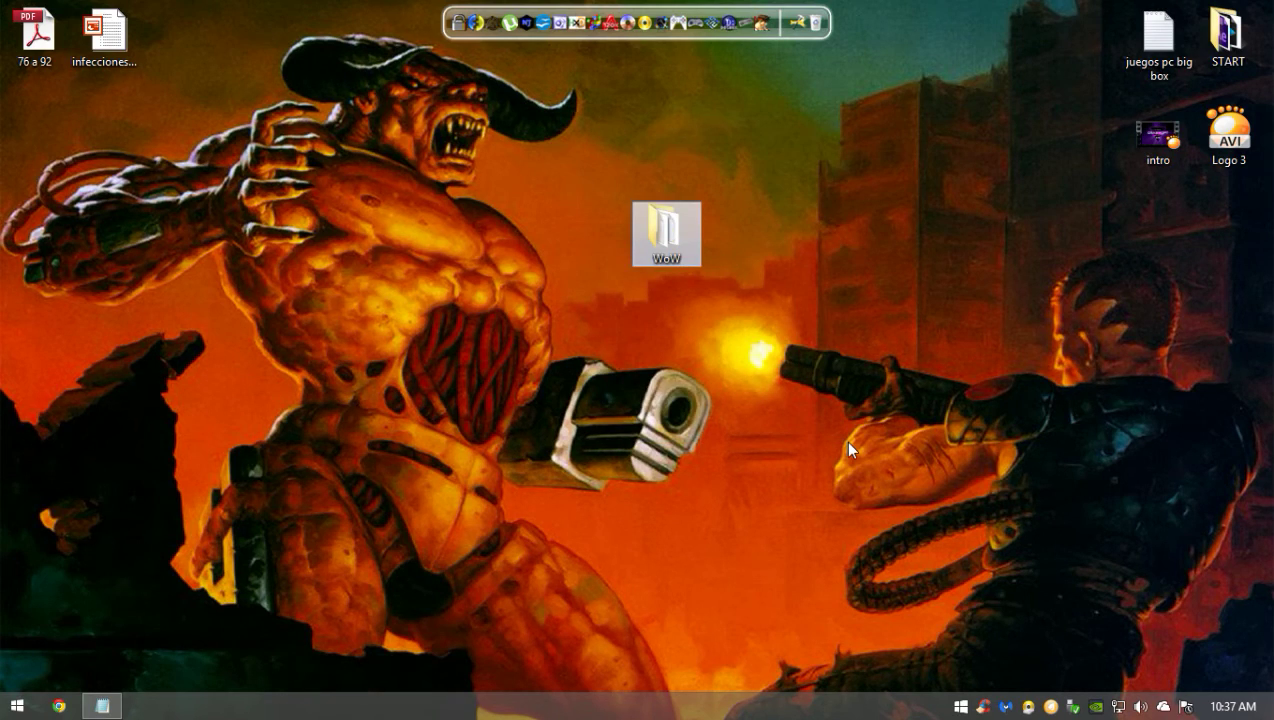
pyautogui.click(320, 352)
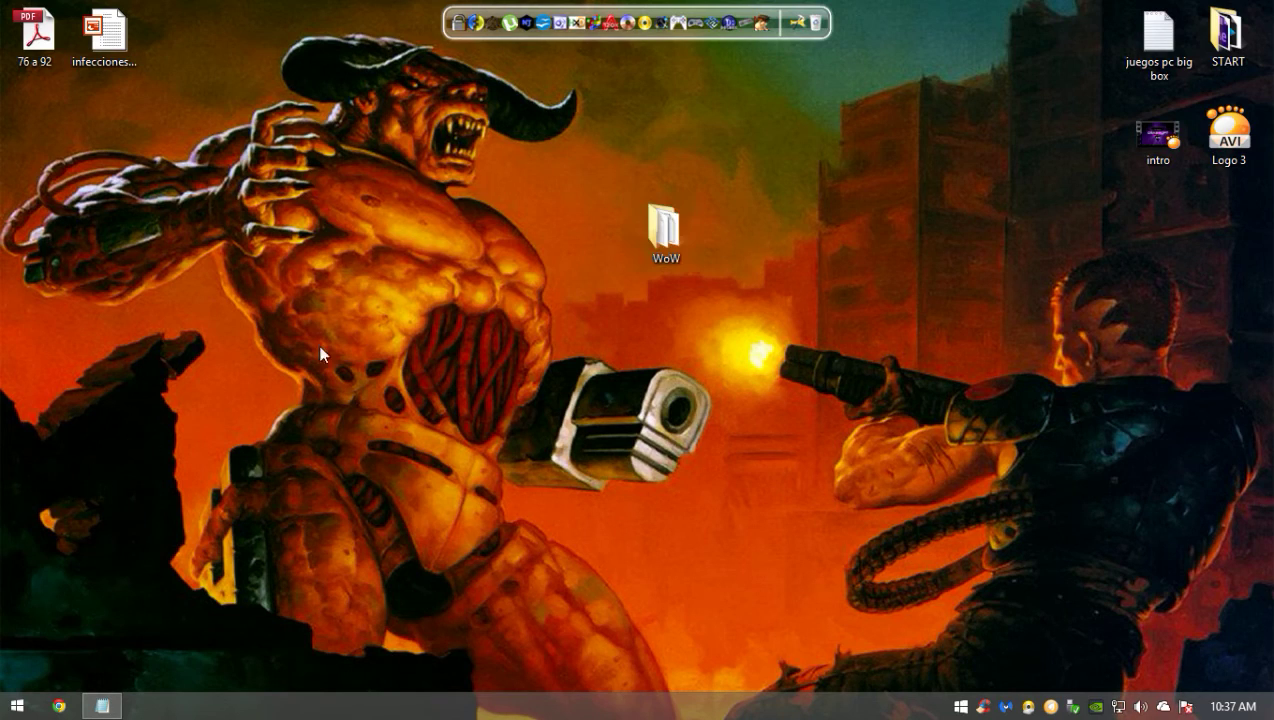
pyautogui.moveTo(672, 266); pyautogui.dragTo(845, 353)
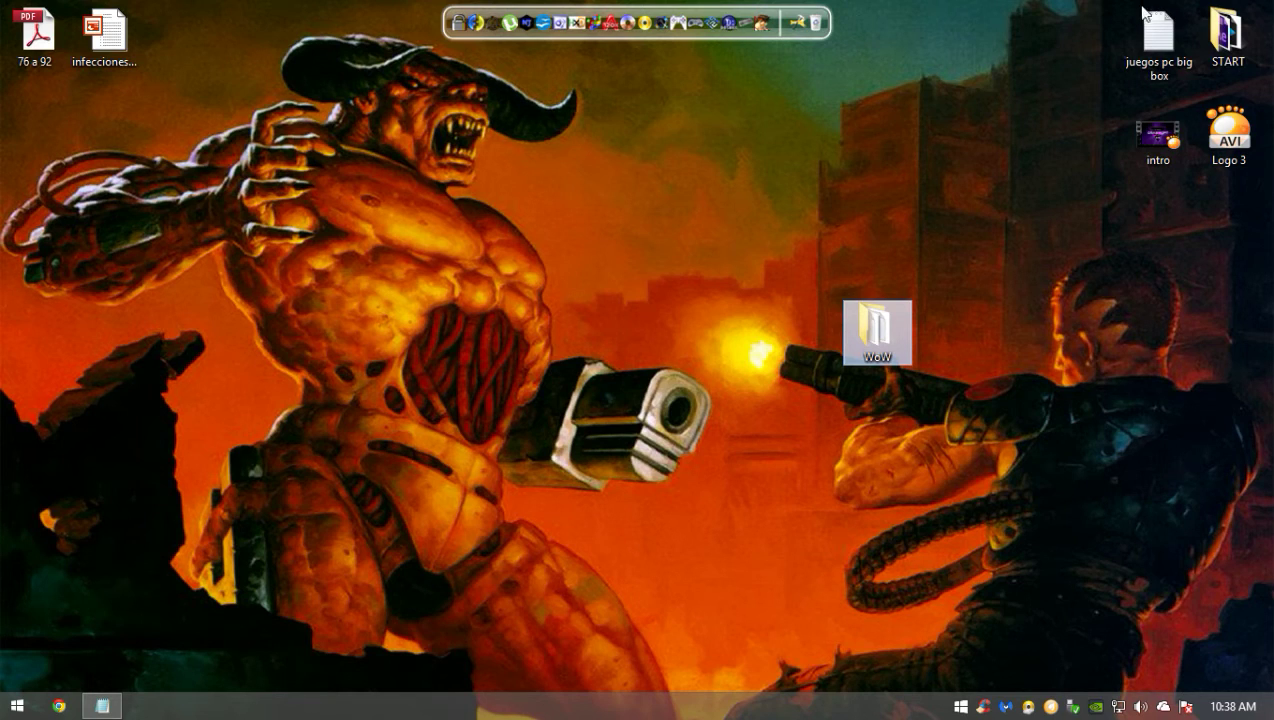
# - Place the WoW folder in the top-right icon row beside juegos pc big box
pyautogui.moveTo(1006, 239); pyautogui.dragTo(707, 517)
pyautogui.click(325, 256)
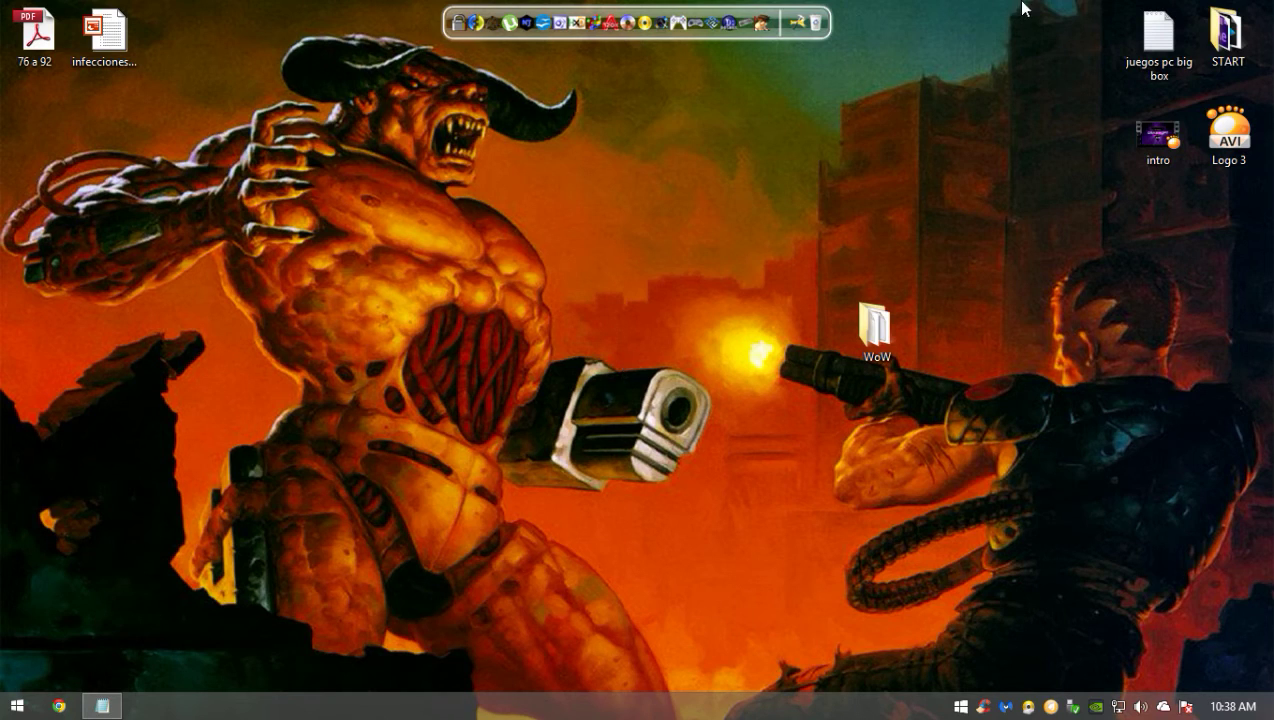
pyautogui.moveTo(884, 312); pyautogui.dragTo(1085, 35)
pyautogui.click(922, 231)
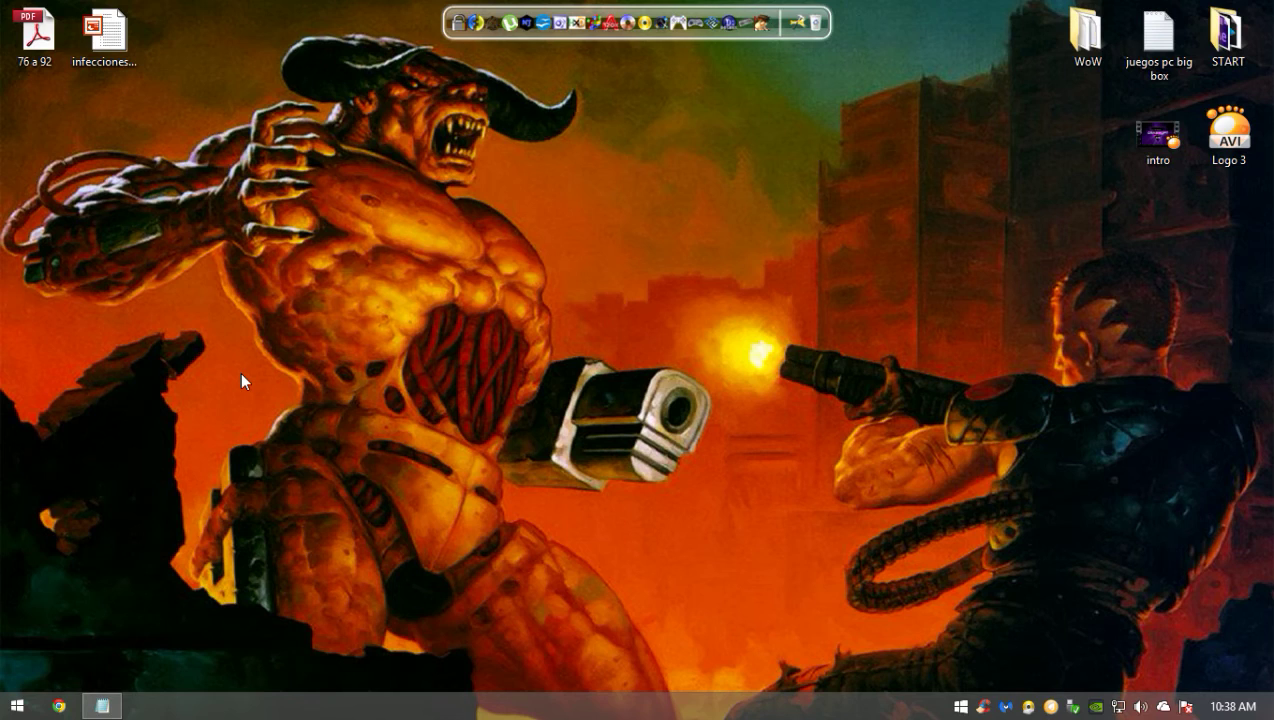
pyautogui.click(102, 706)
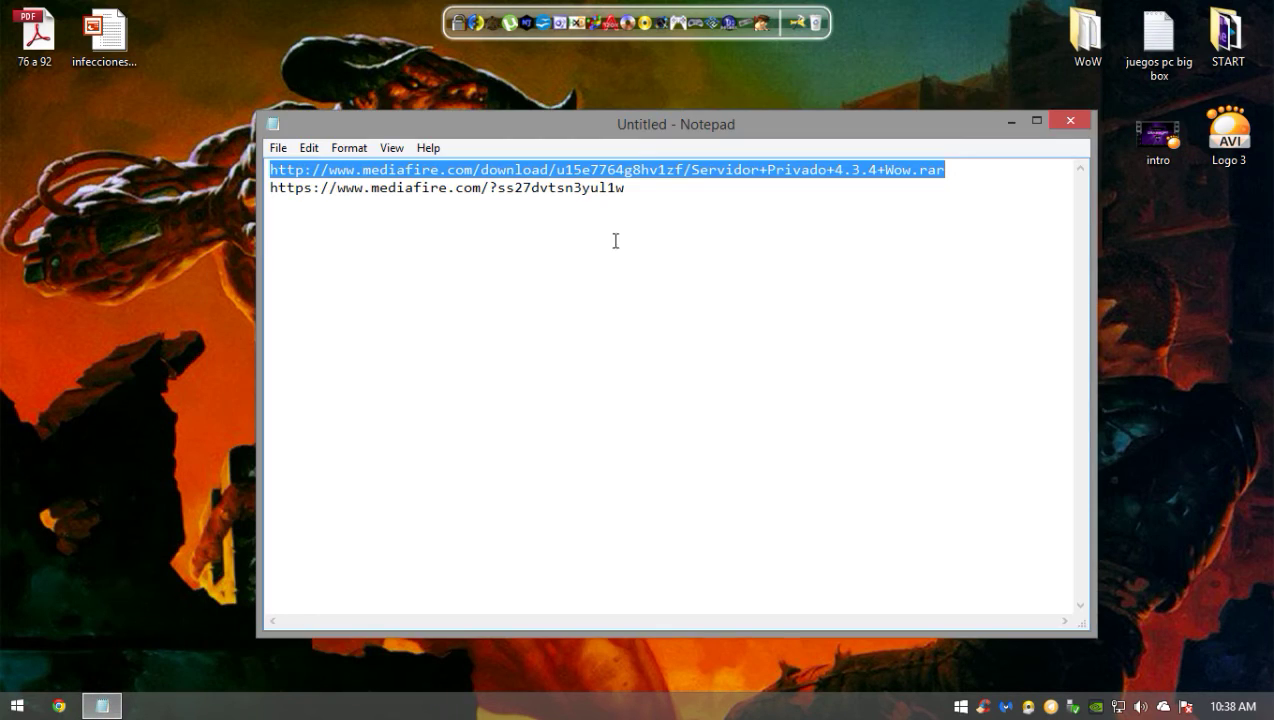
pyautogui.hotkey('ctrl', 'a')
pyautogui.click(469, 237)
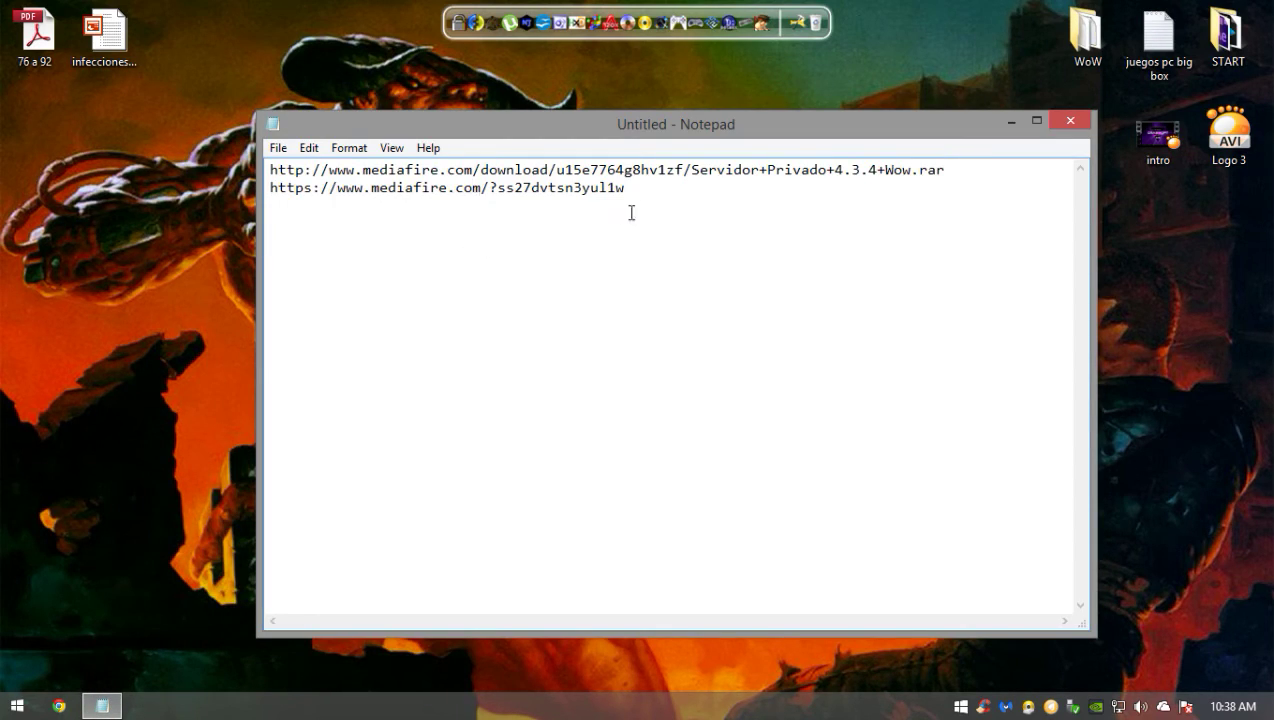
pyautogui.moveTo(962, 170); pyautogui.dragTo(272, 168)
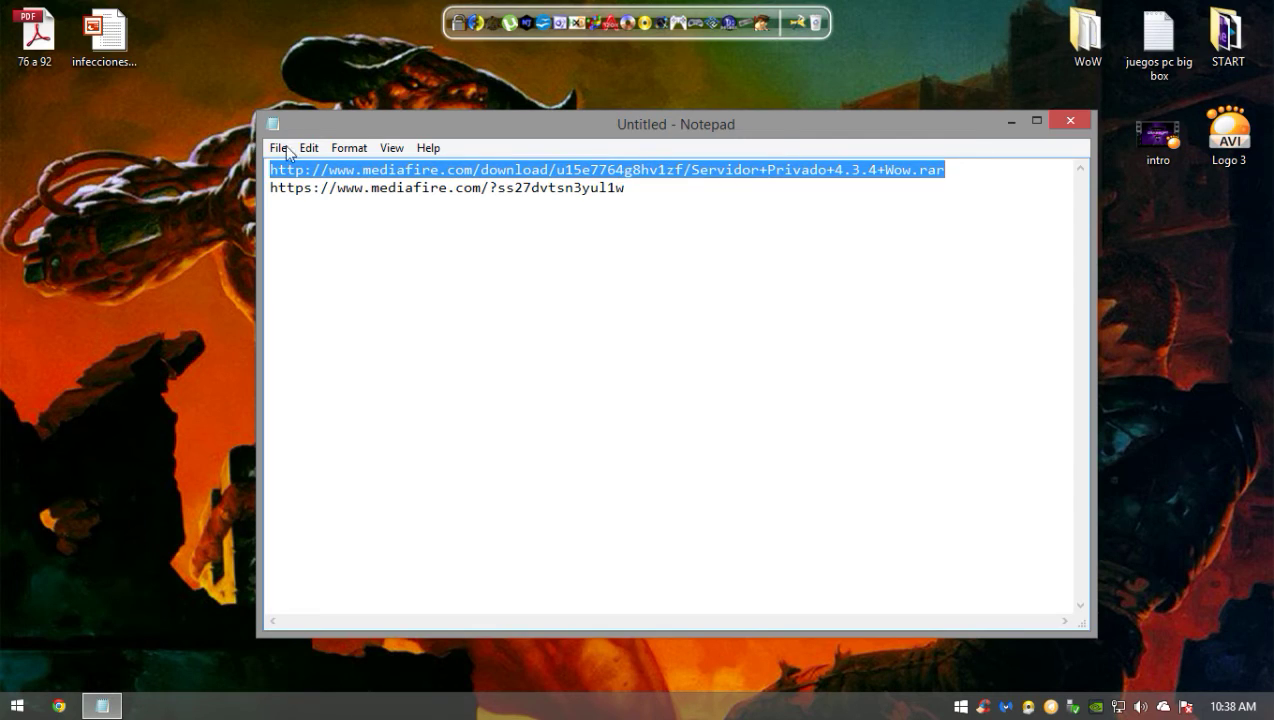
pyautogui.click(463, 187)
pyautogui.moveTo(658, 190); pyautogui.dragTo(266, 185)
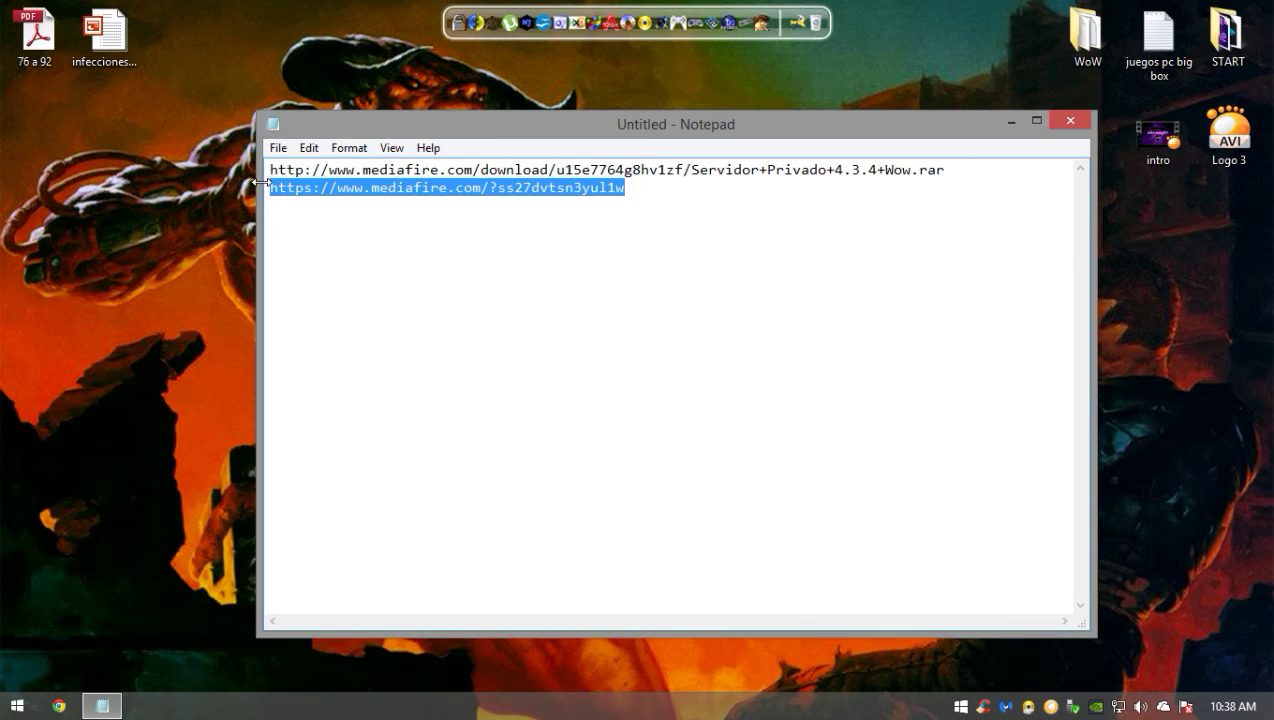
pyautogui.moveTo(270, 170); pyautogui.dragTo(953, 163)
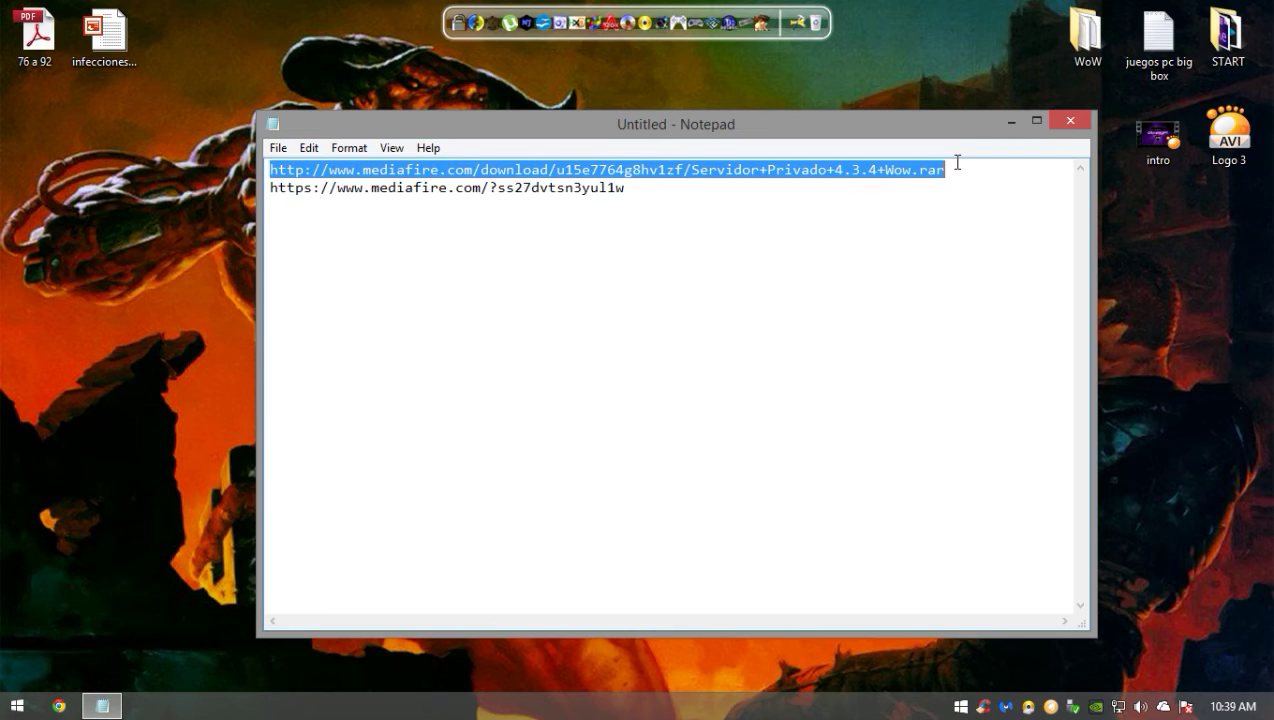
pyautogui.click(1071, 122)
pyautogui.click(751, 360)
pyautogui.click(1011, 124)
pyautogui.moveTo(658, 276); pyautogui.dragTo(222, 609)
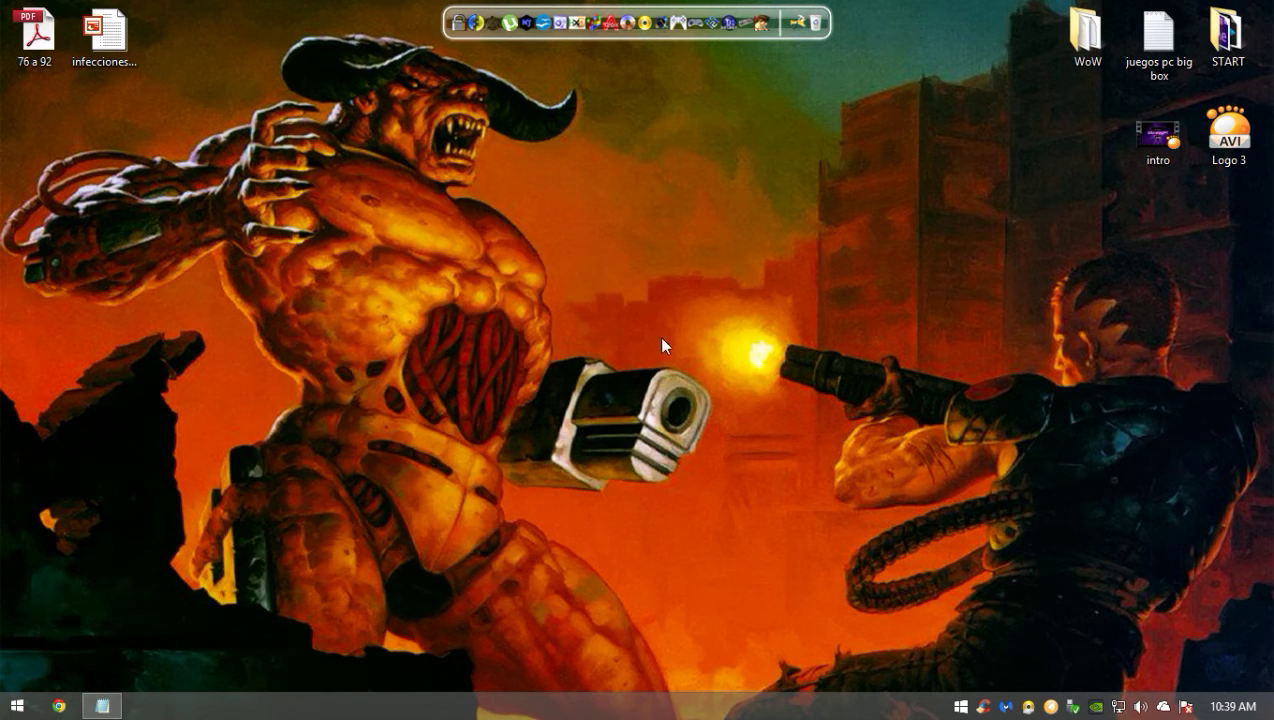
# - Open the WoW folder and look through the Servidor Privado 4.3.4 folder
pyautogui.doubleClick(1086, 35)
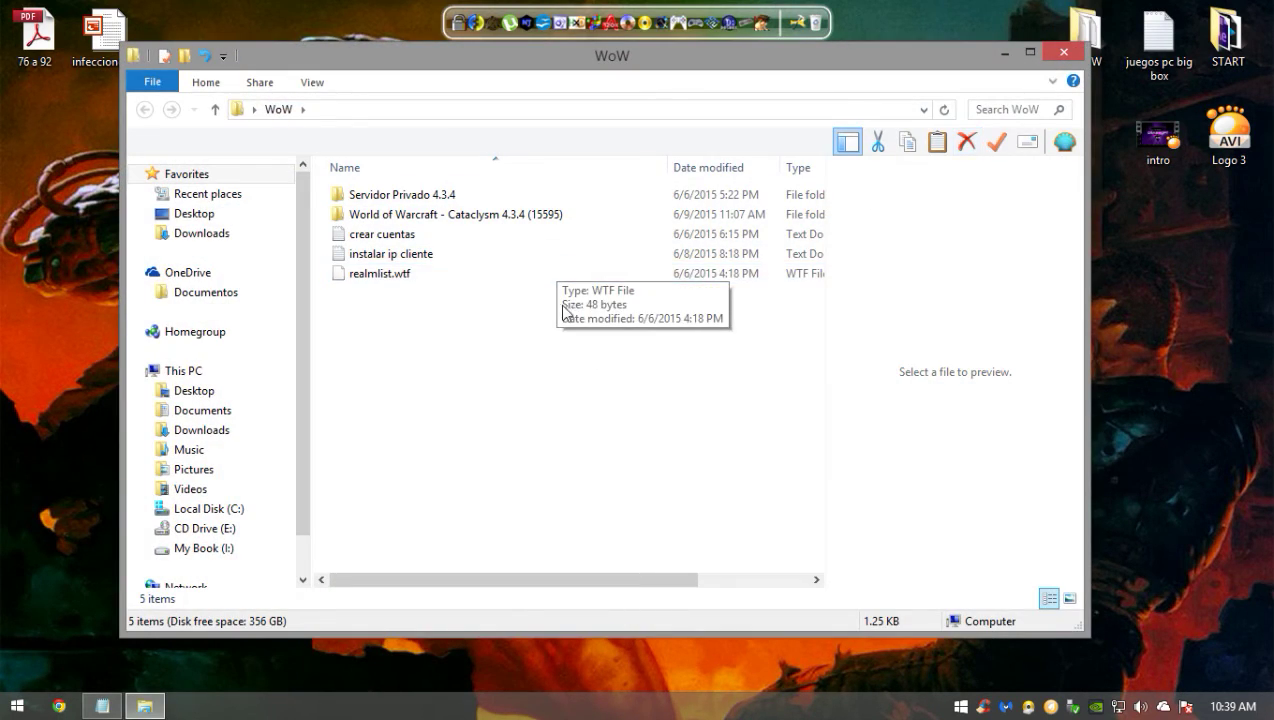
pyautogui.click(437, 217)
pyautogui.click(449, 197)
pyautogui.click(452, 218)
pyautogui.click(469, 199)
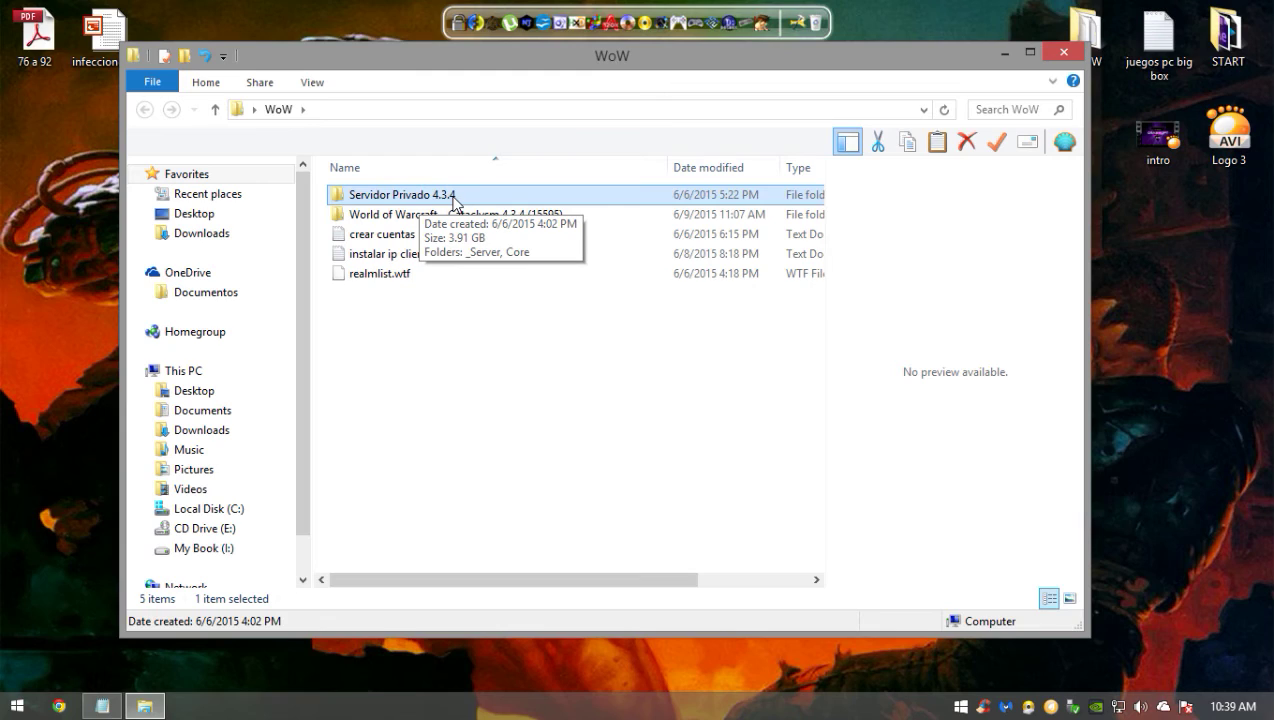
pyautogui.doubleClick(453, 200)
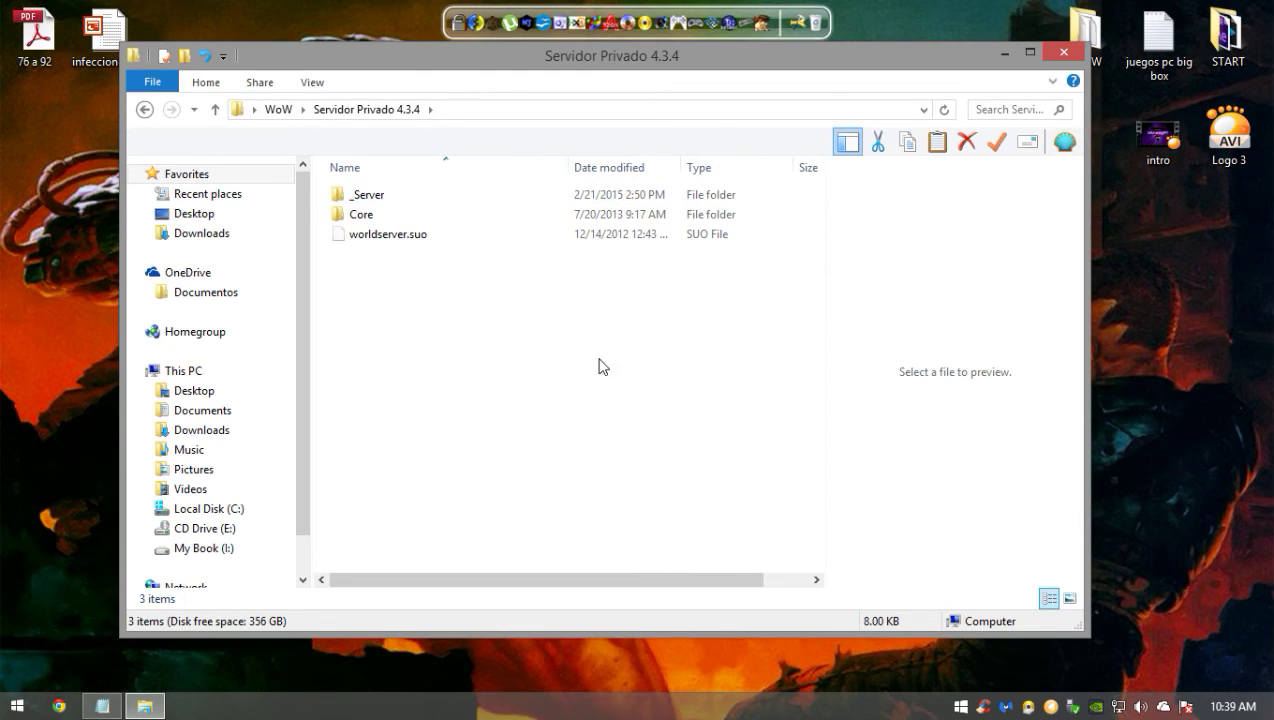
pyautogui.moveTo(536, 317); pyautogui.dragTo(361, 176)
pyautogui.moveTo(554, 300); pyautogui.dragTo(430, 190)
pyautogui.press('BackSpace')
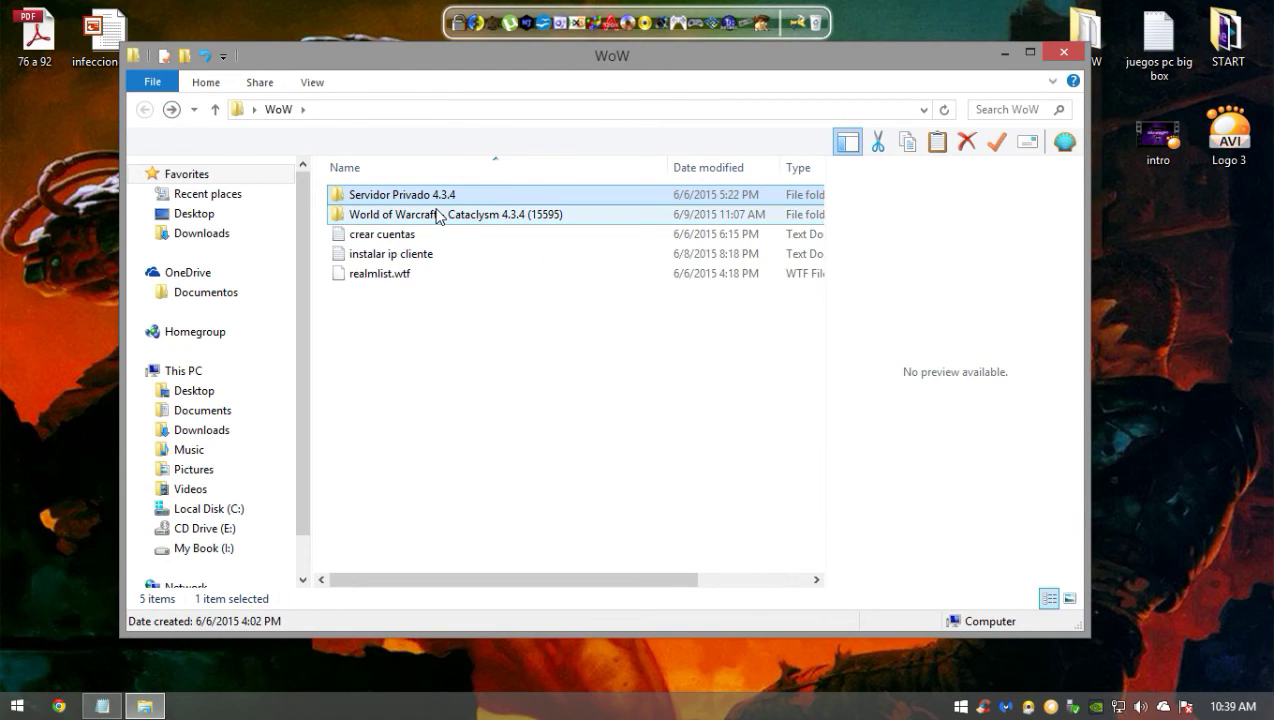
# - Inspect the Cataclysm client folder, then sort the WoW folder by name ascending
pyautogui.click(441, 216)
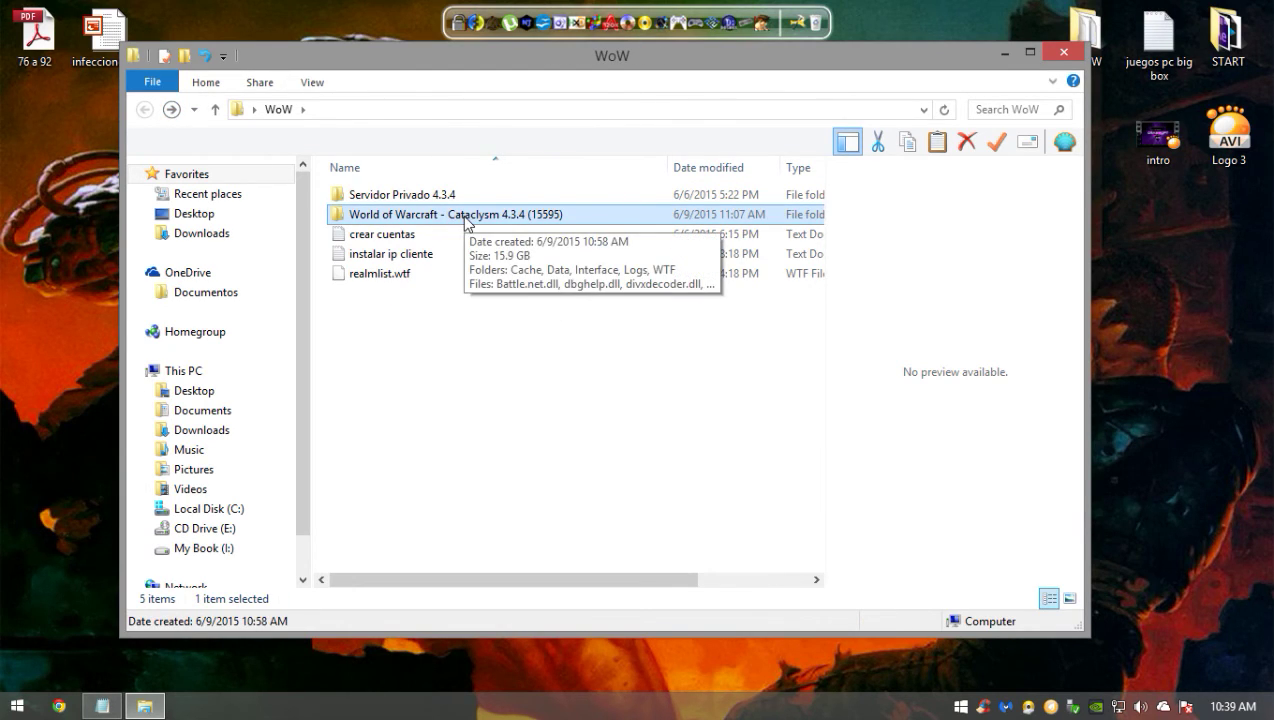
pyautogui.doubleClick(466, 217)
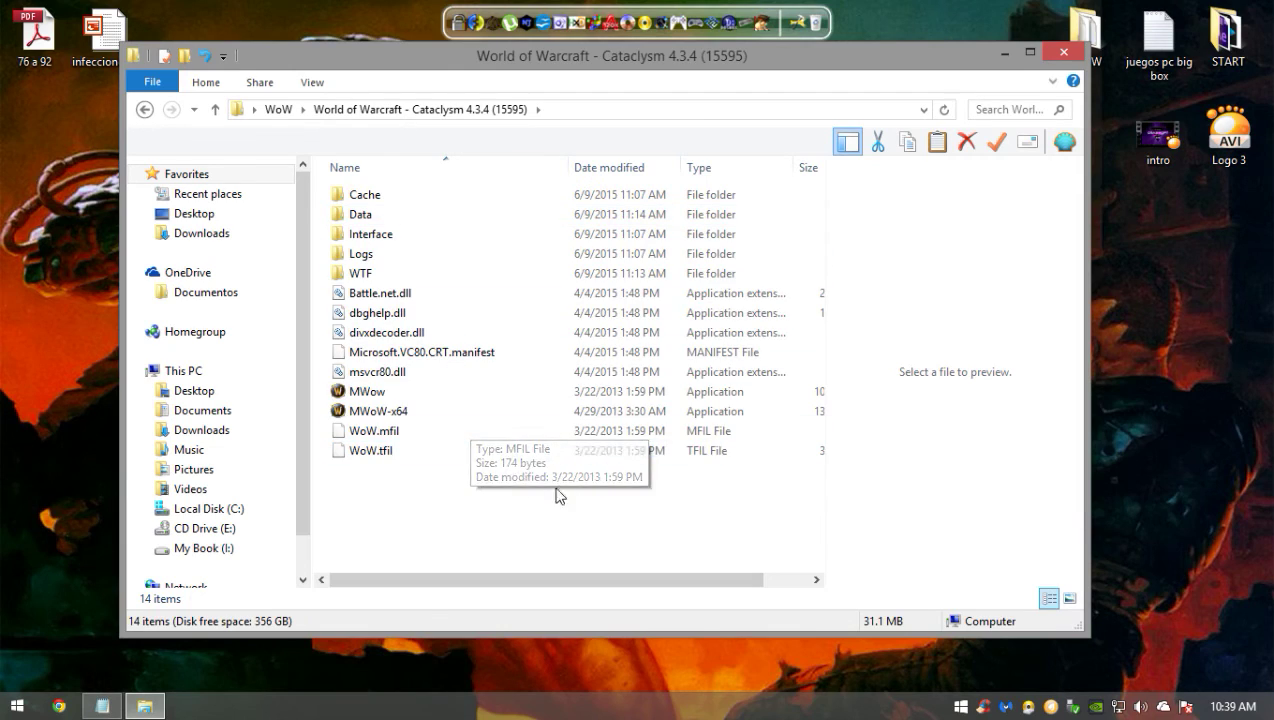
pyautogui.hotkey('ctrl', 'a')
pyautogui.click(421, 512)
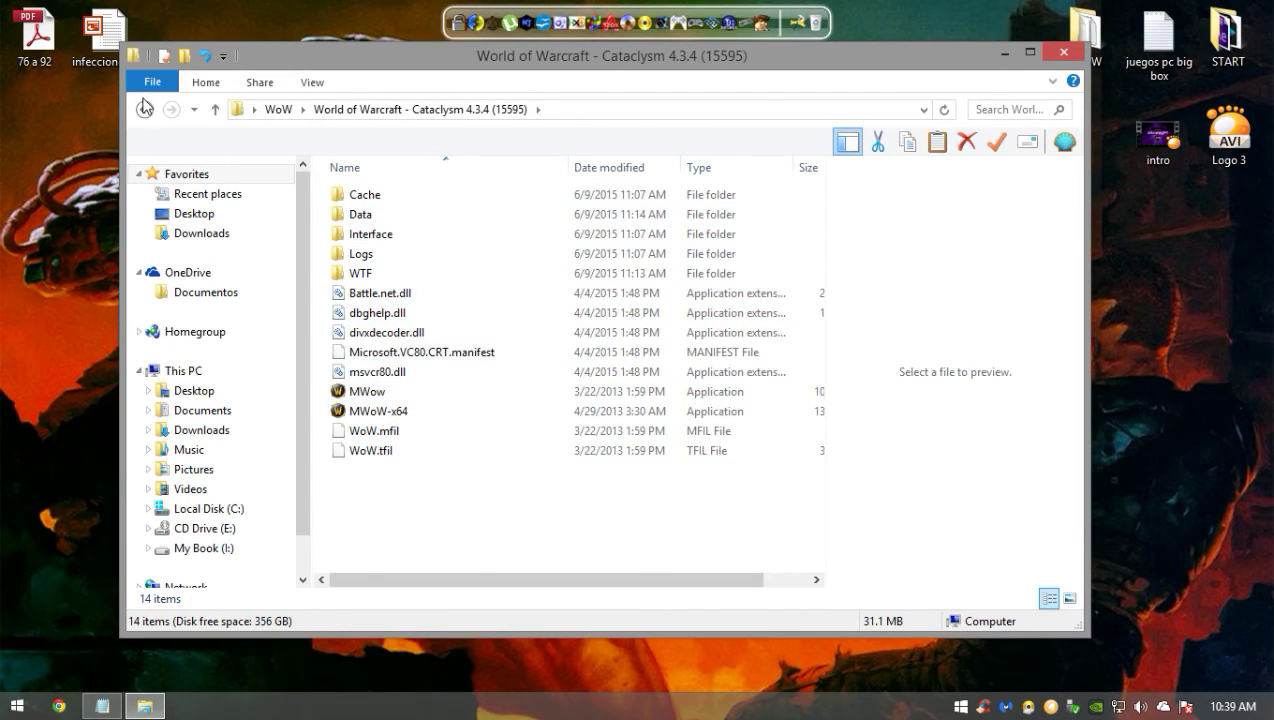
pyautogui.press('BackSpace')
pyautogui.click(468, 170)
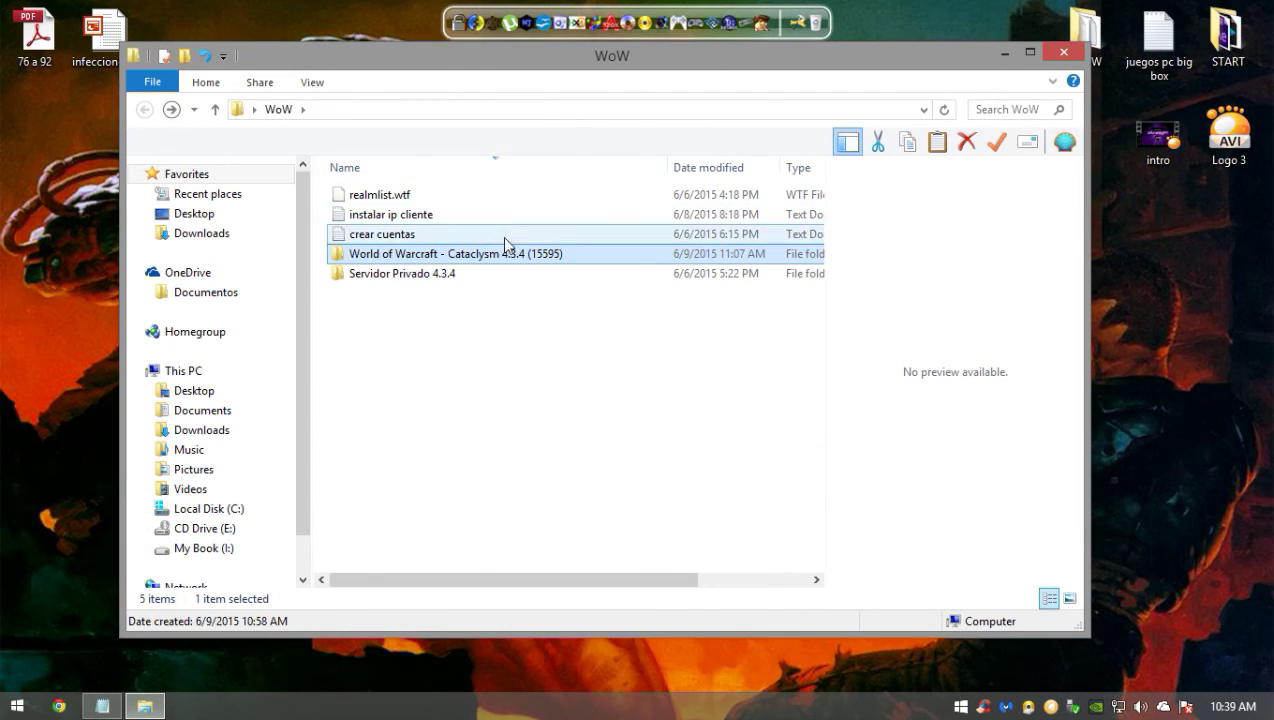
pyautogui.click(477, 271)
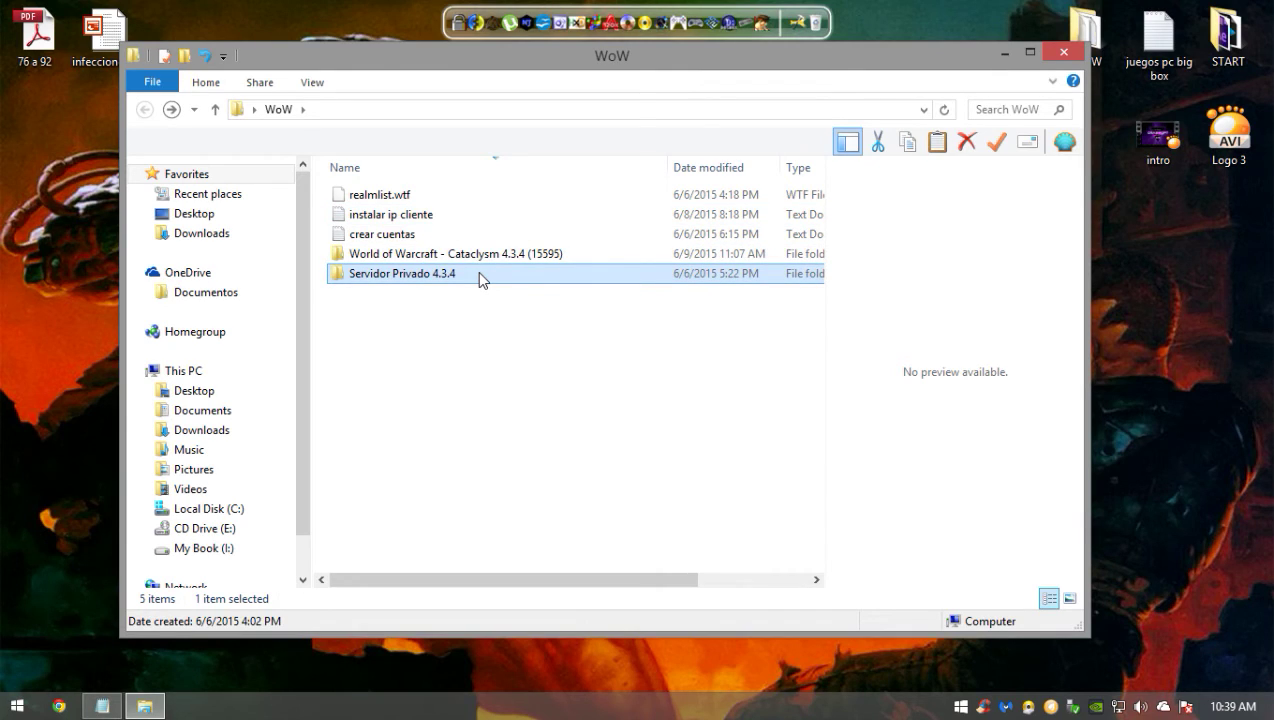
pyautogui.click(353, 169)
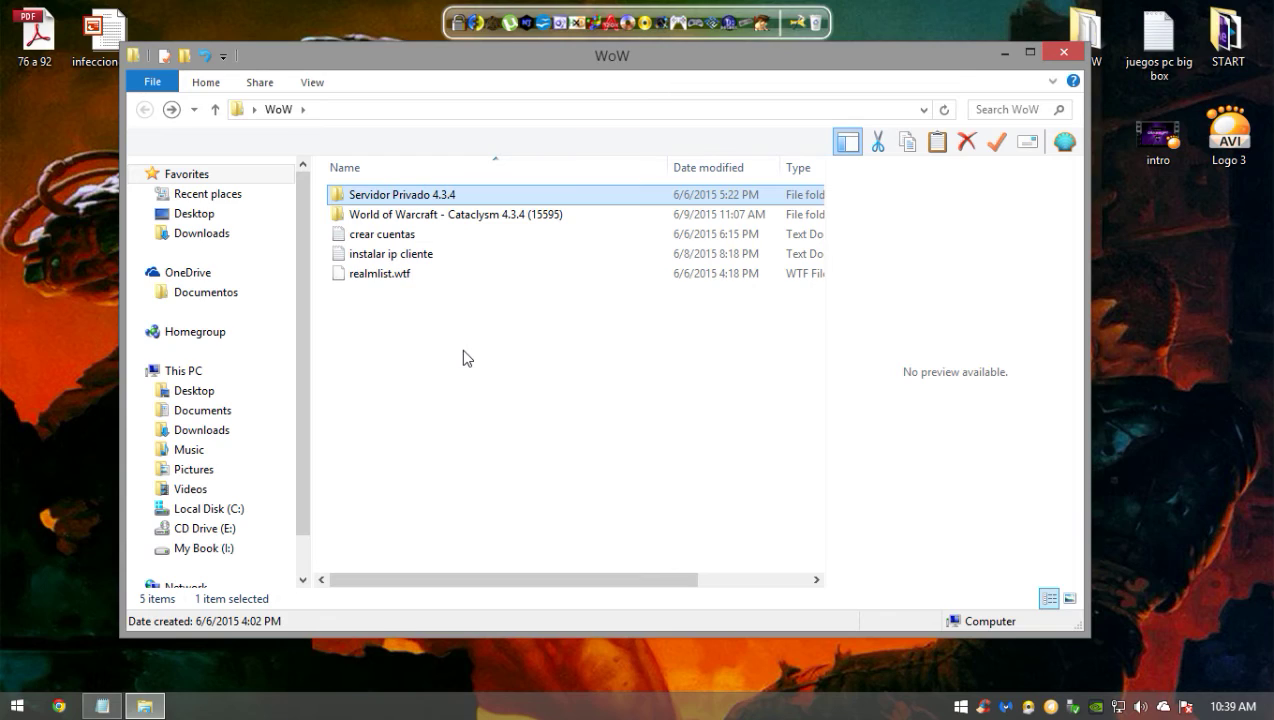
# - Open the _Server folder and try Apache.bat, closing its failed console
pyautogui.doubleClick(420, 196)
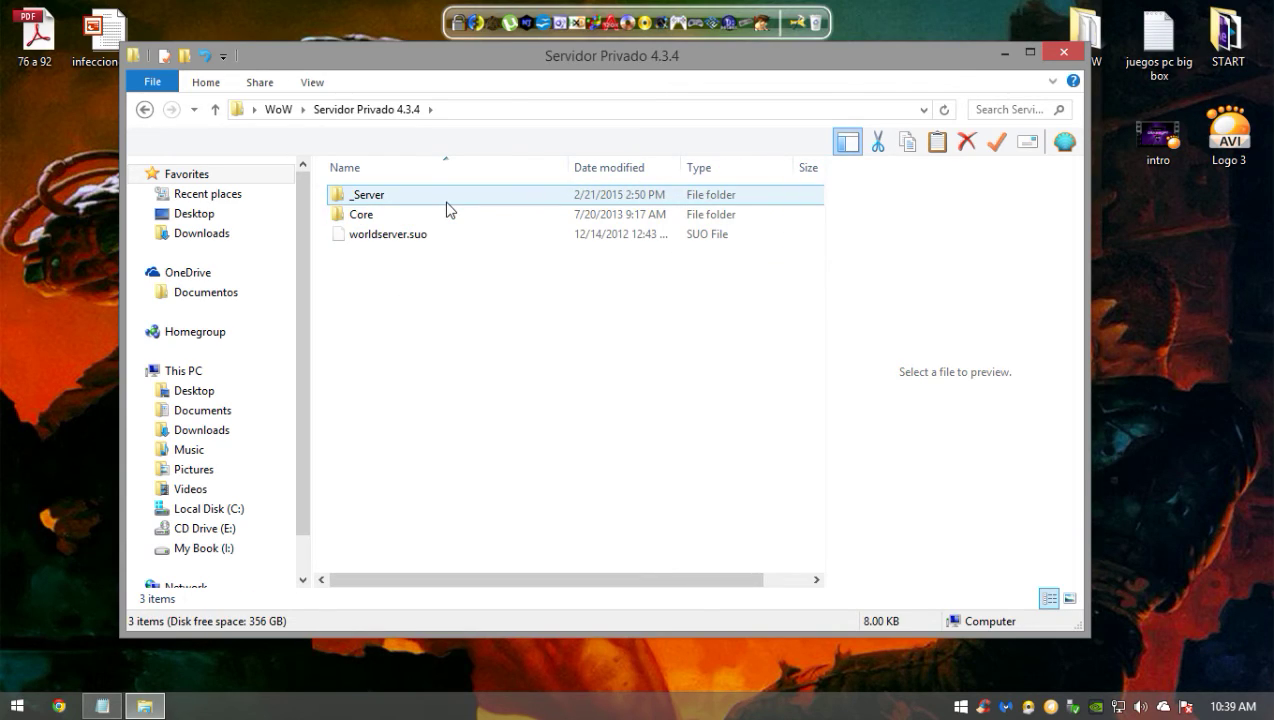
pyautogui.doubleClick(438, 216)
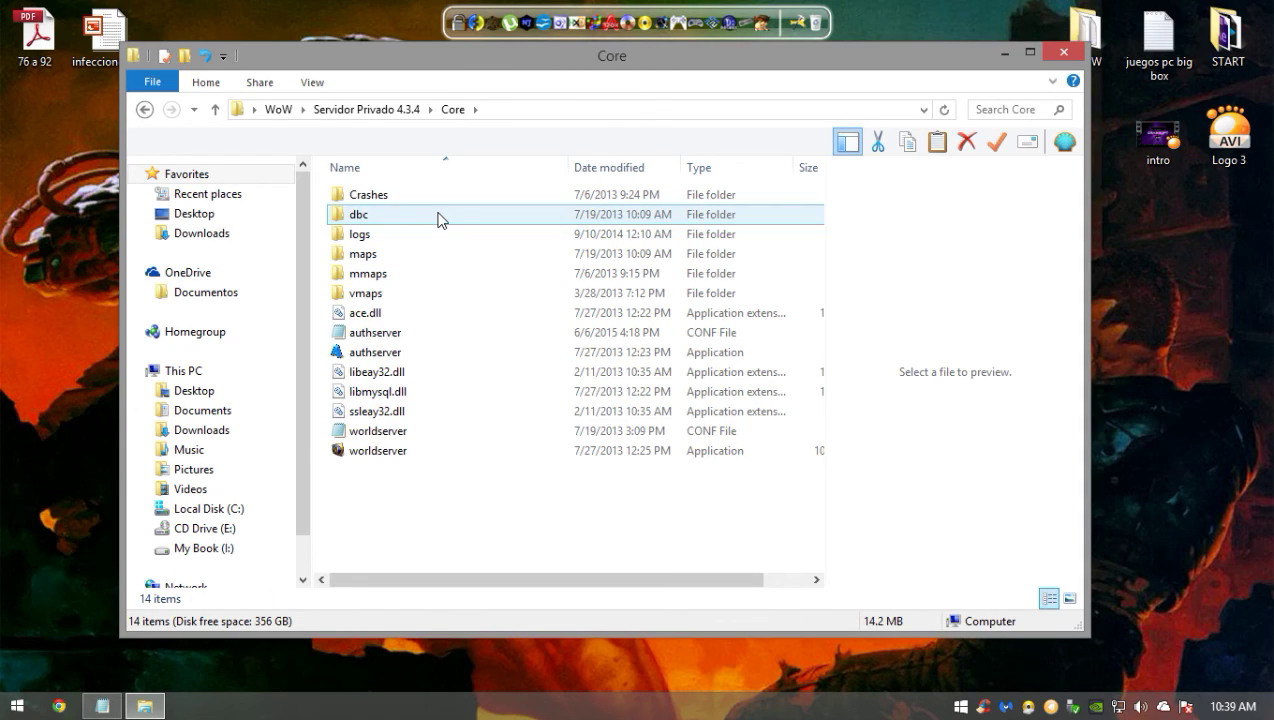
pyautogui.click(144, 109)
pyautogui.doubleClick(357, 194)
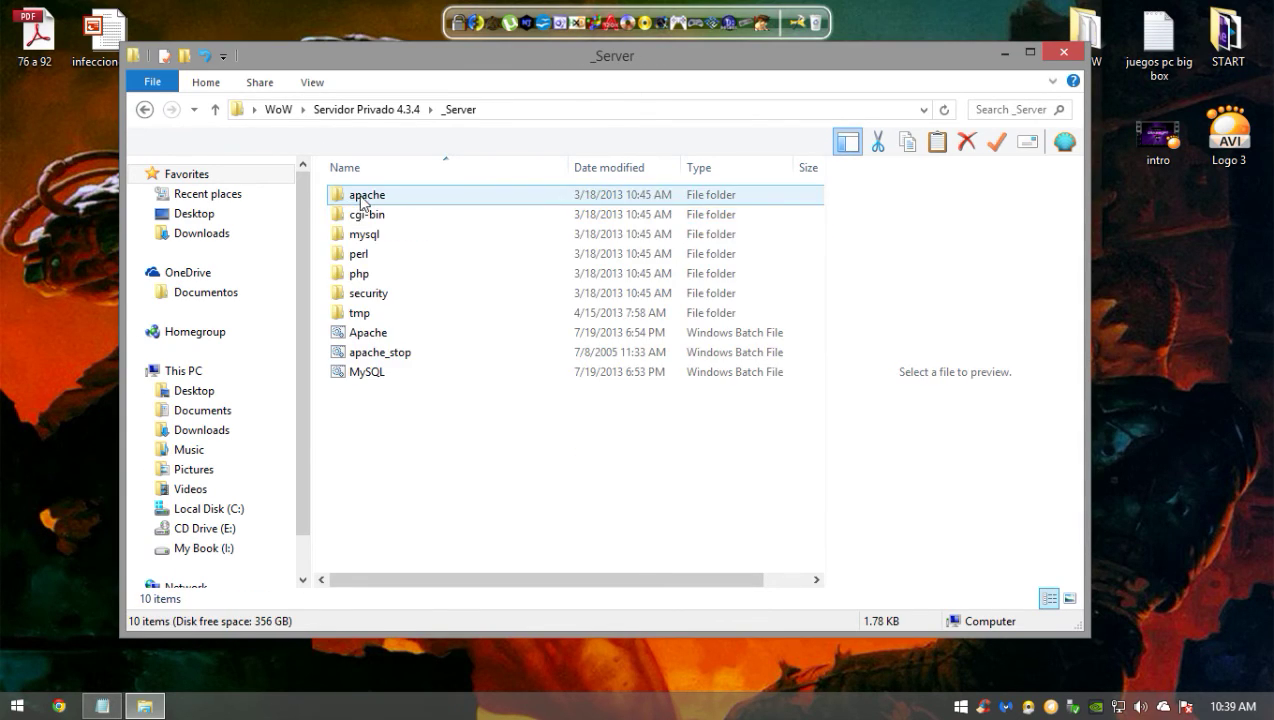
pyautogui.doubleClick(566, 334)
pyautogui.click(697, 375)
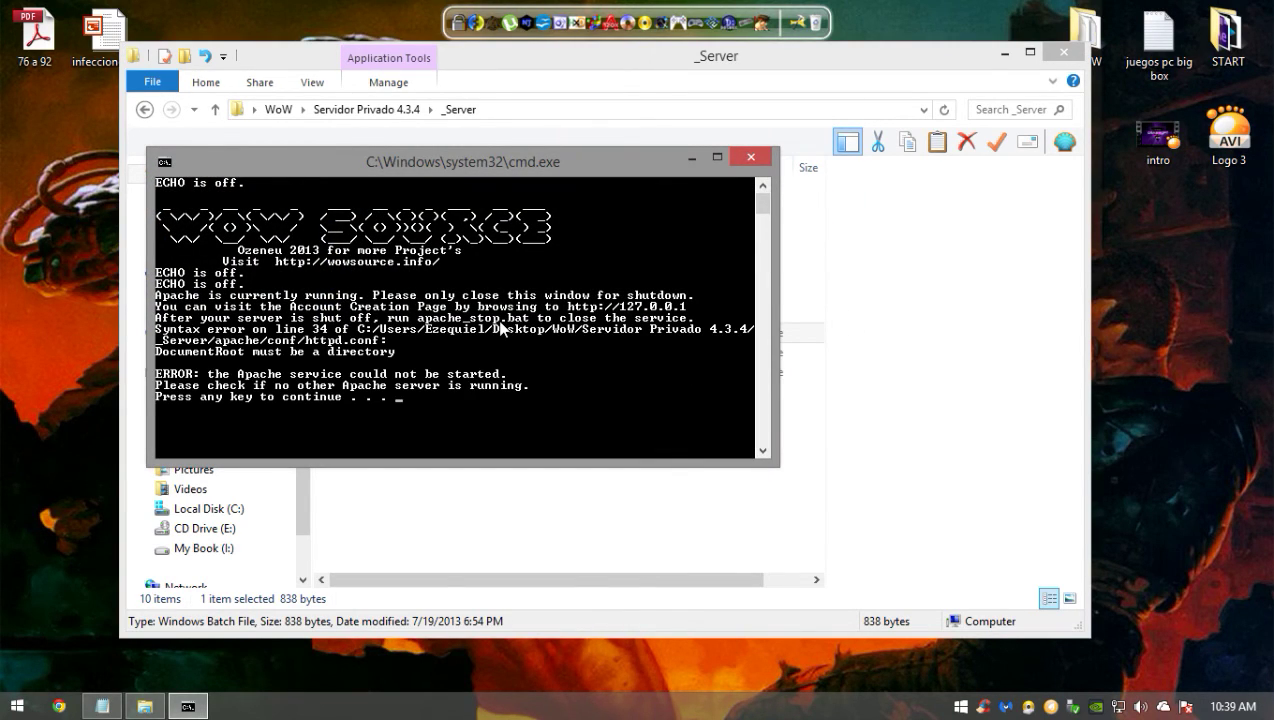
pyautogui.press('Return')
# - Run MySQL.bat, let mysqld through the firewall, and minimize its console
pyautogui.click(424, 372)
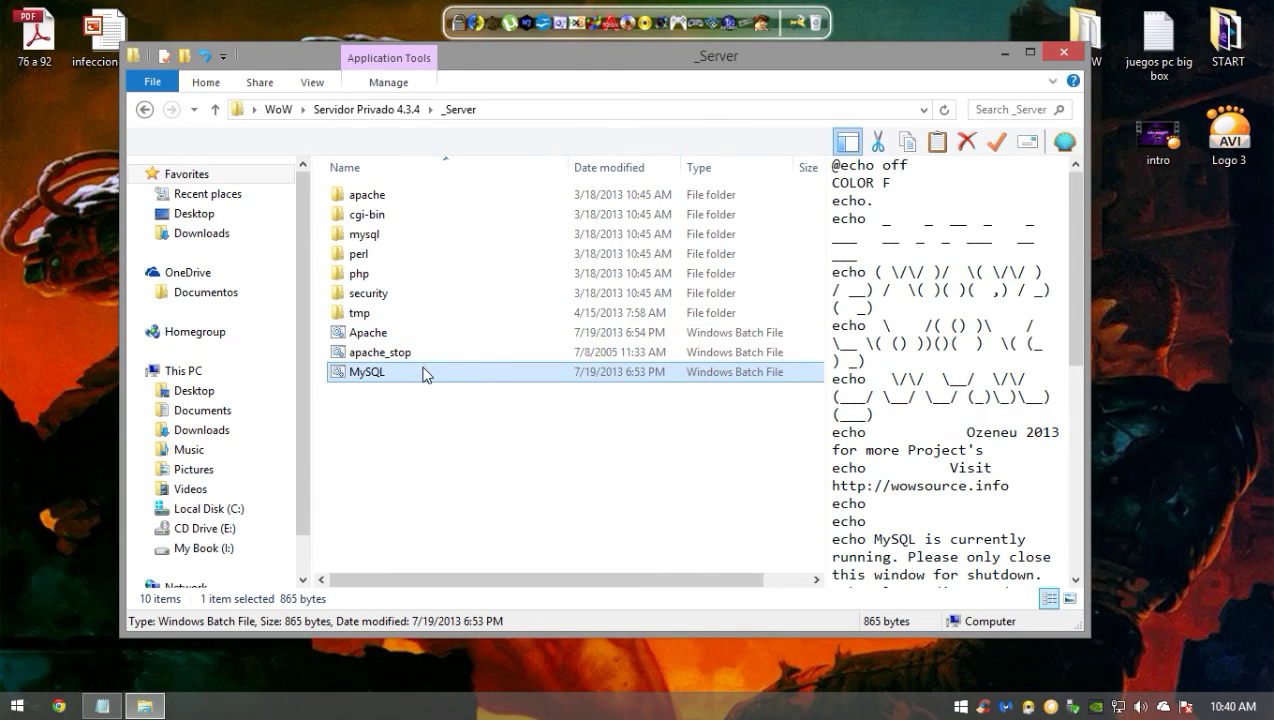
pyautogui.doubleClick(418, 373)
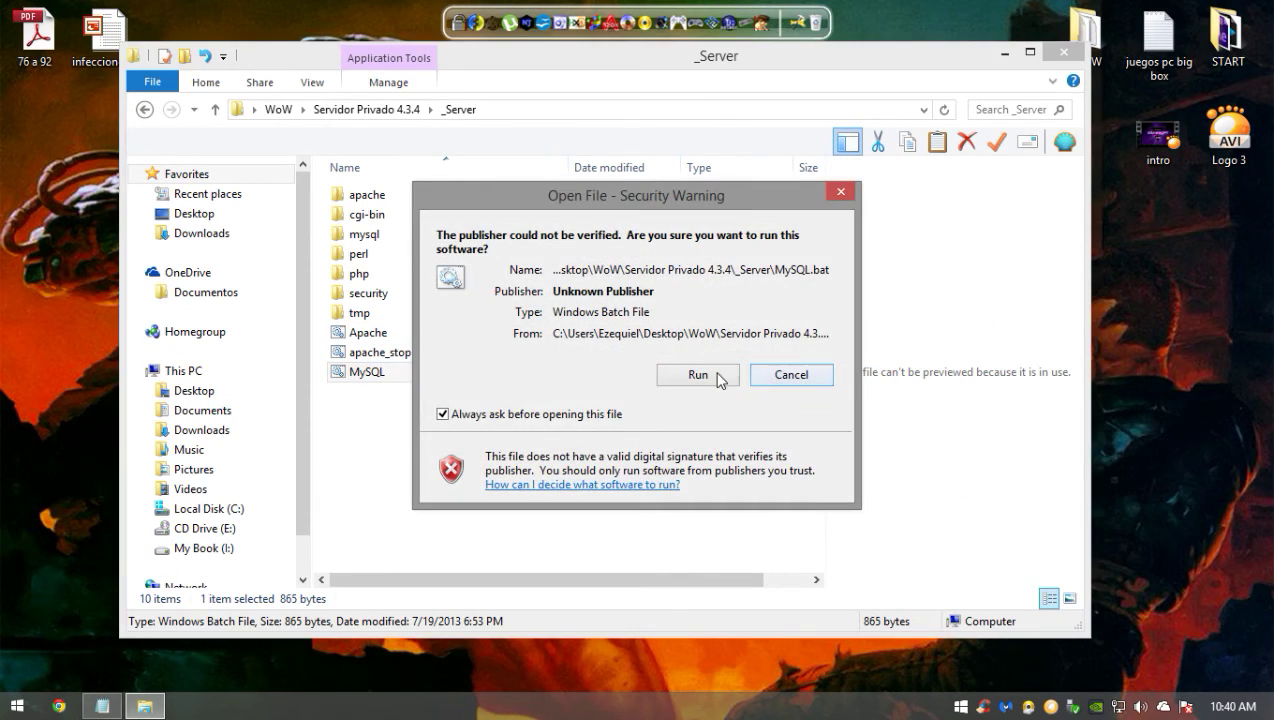
pyautogui.click(723, 373)
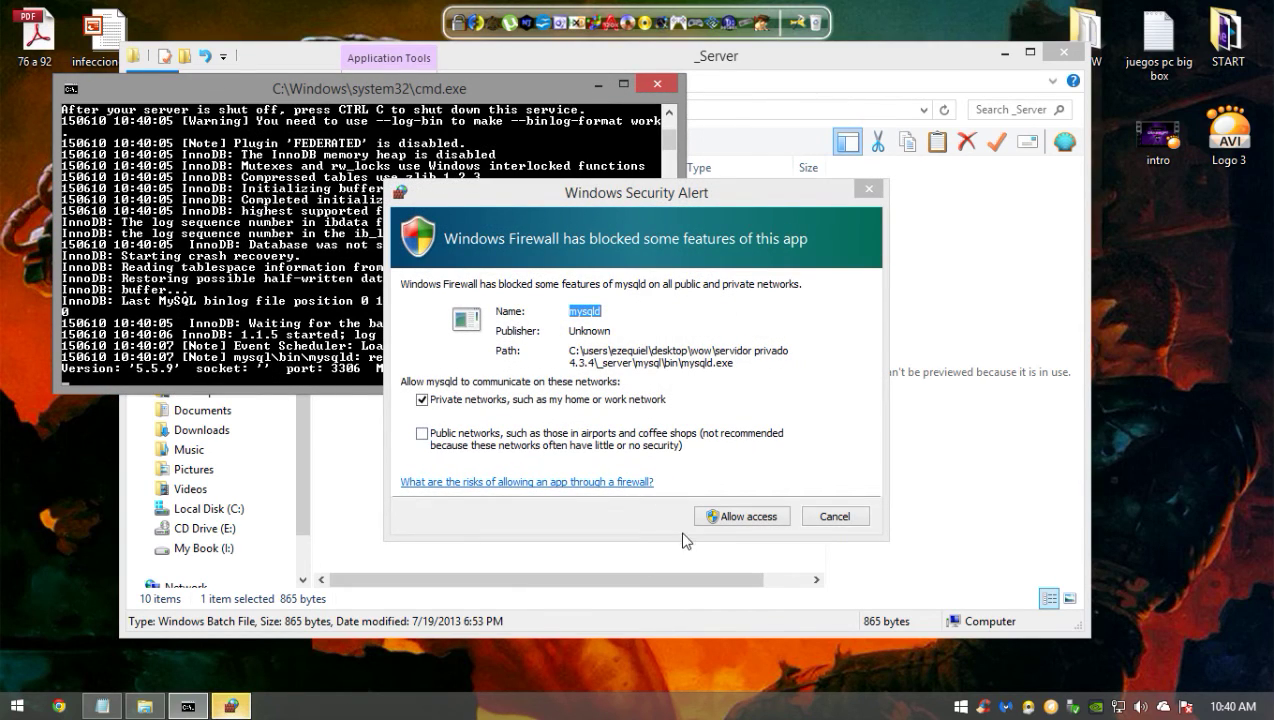
pyautogui.press('Escape')
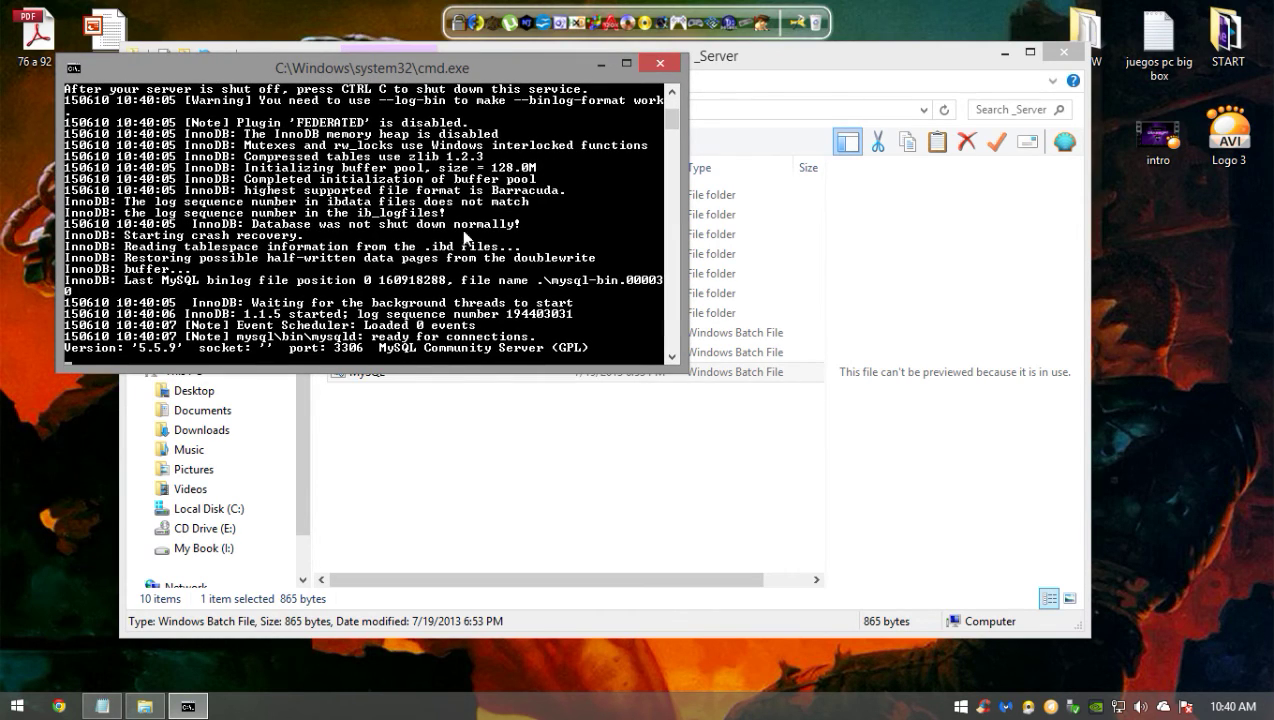
pyautogui.click(600, 66)
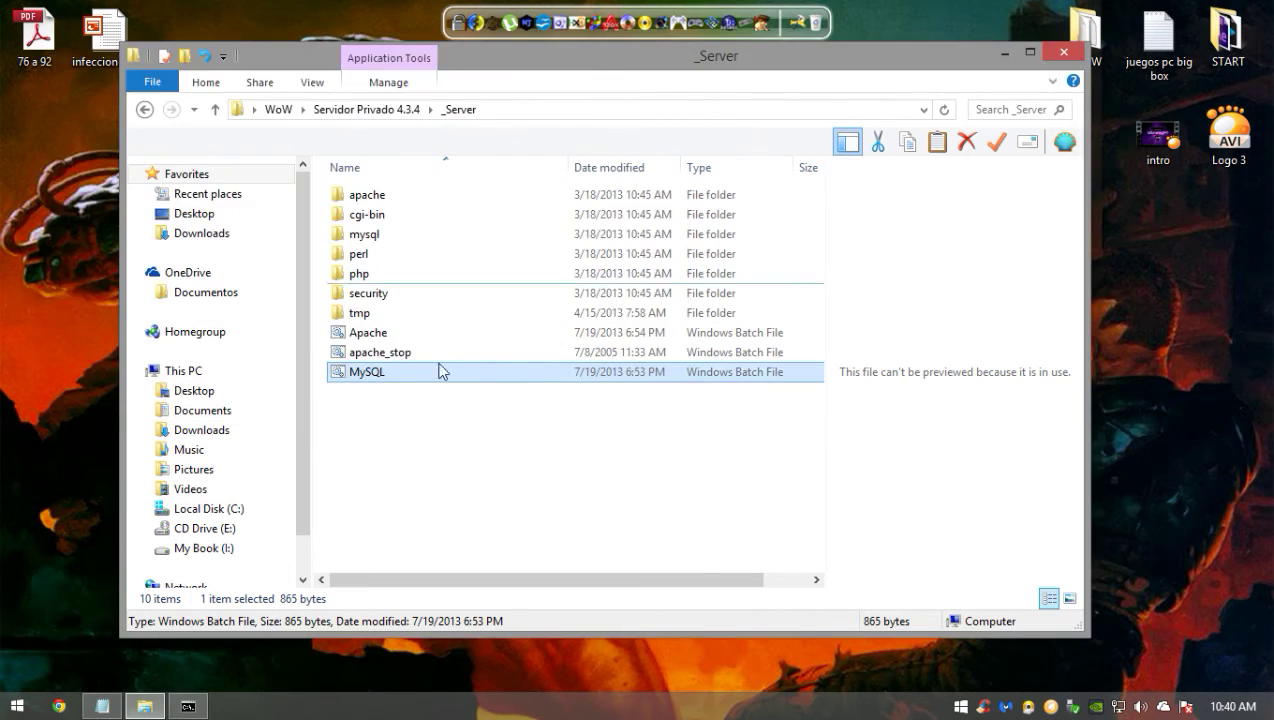
# - Launch authserver from the Core folder, allow it through the firewall, and minimize it
pyautogui.click(147, 113)
pyautogui.click(424, 220)
pyautogui.doubleClick(424, 222)
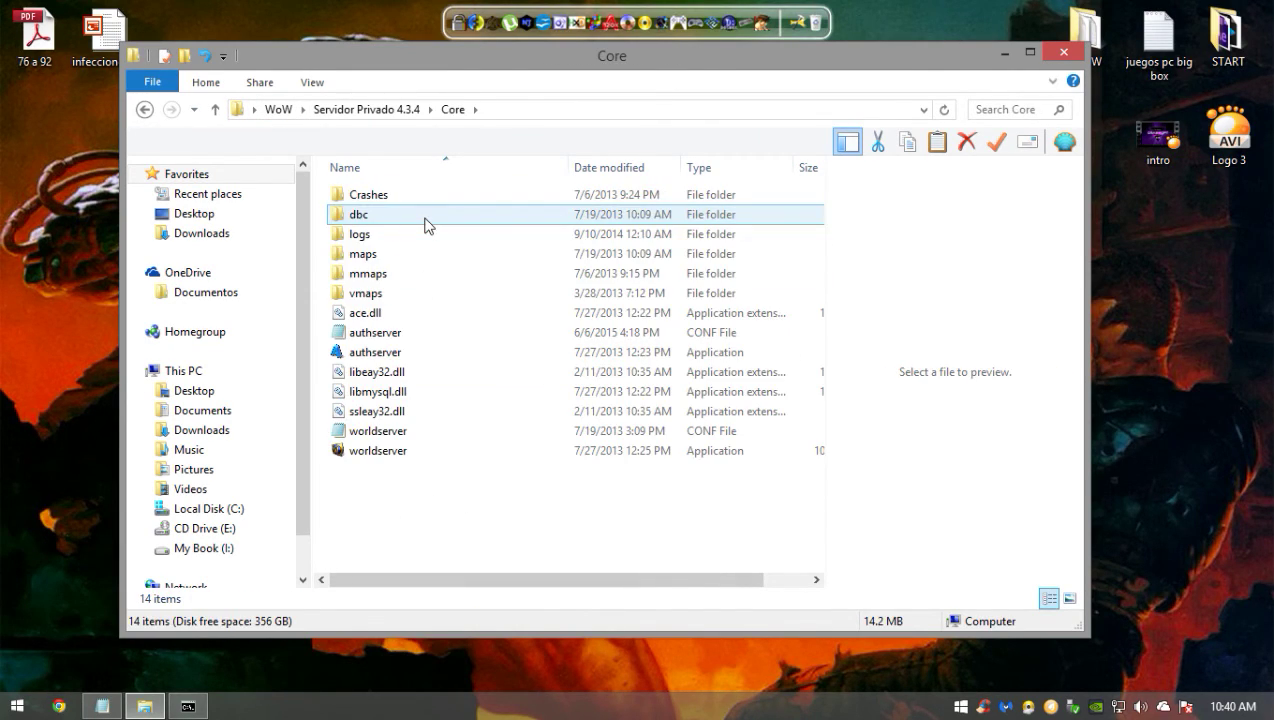
pyautogui.hotkey('ctrl', 'a')
pyautogui.click(450, 497)
pyautogui.click(450, 355)
pyautogui.doubleClick(450, 355)
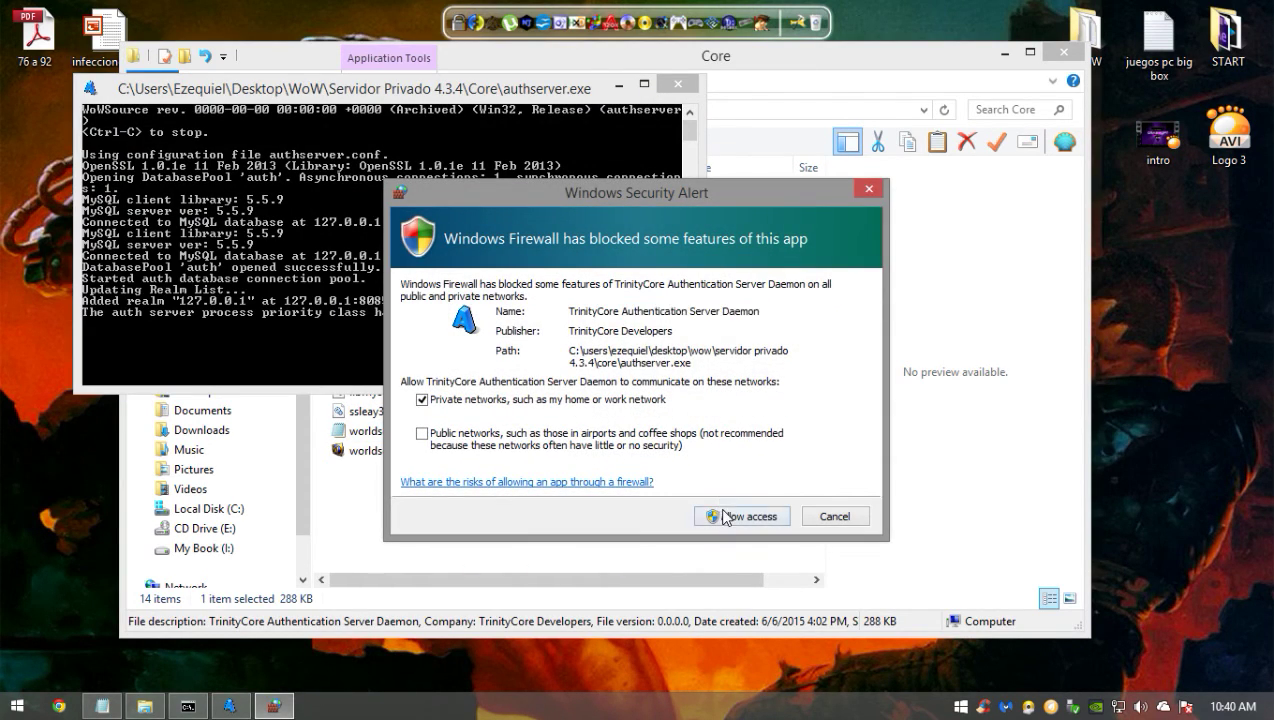
pyautogui.click(725, 516)
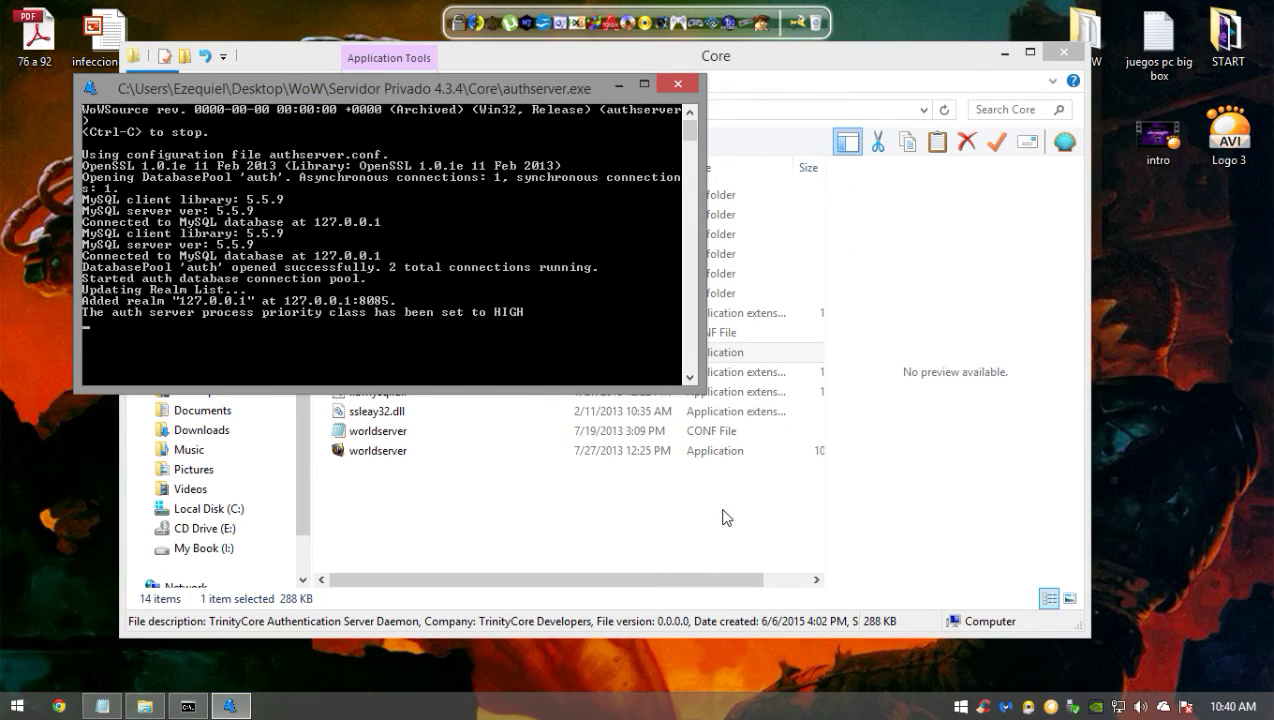
pyautogui.moveTo(517, 102); pyautogui.dragTo(529, 147)
pyautogui.click(632, 134)
# - Launch worldserver from Core and minimize its loading console
pyautogui.click(489, 486)
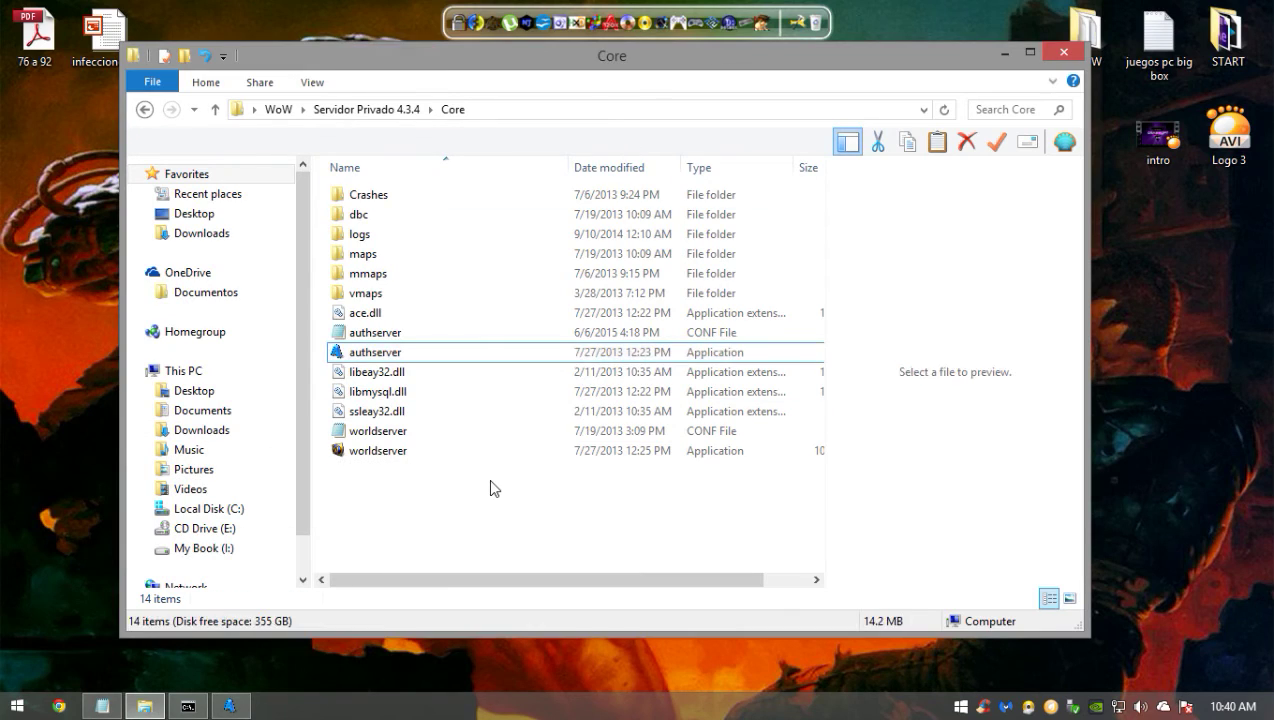
pyautogui.moveTo(608, 545); pyautogui.dragTo(325, 222)
pyautogui.click(474, 538)
pyautogui.hotkey('ctrl', 'a')
pyautogui.click(500, 481)
pyautogui.doubleClick(473, 455)
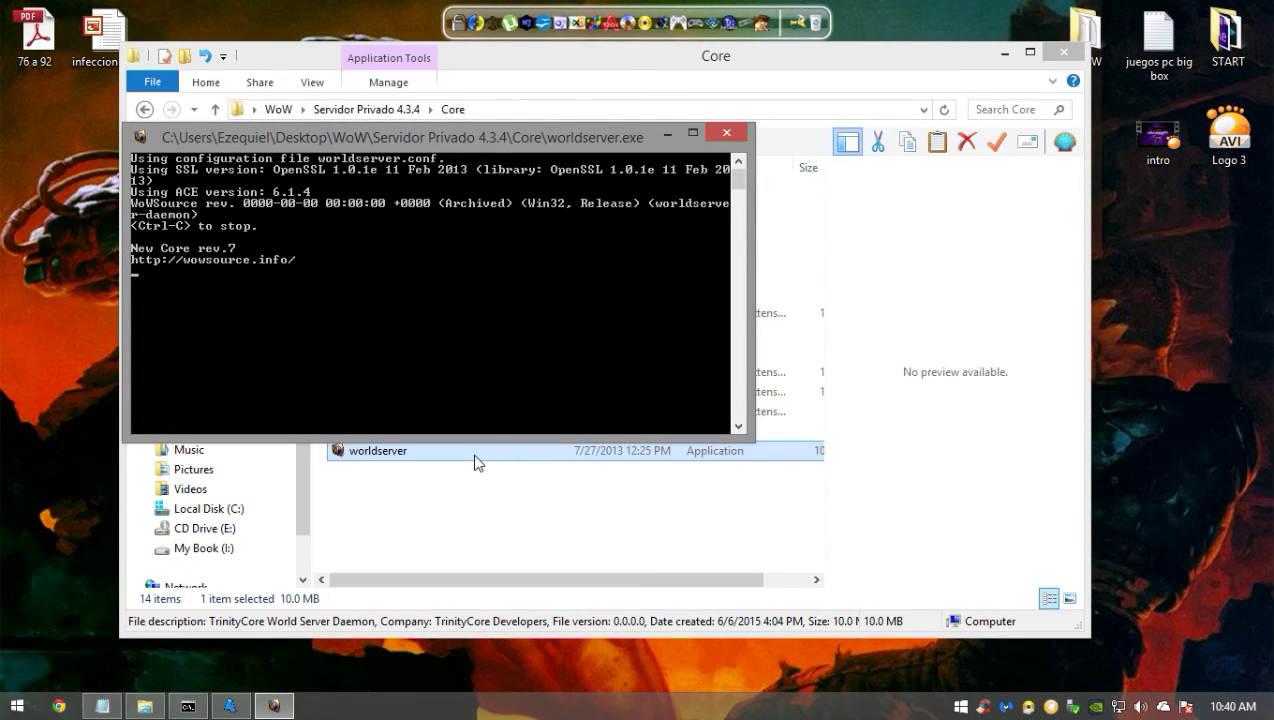
pyautogui.moveTo(417, 137); pyautogui.dragTo(411, 93)
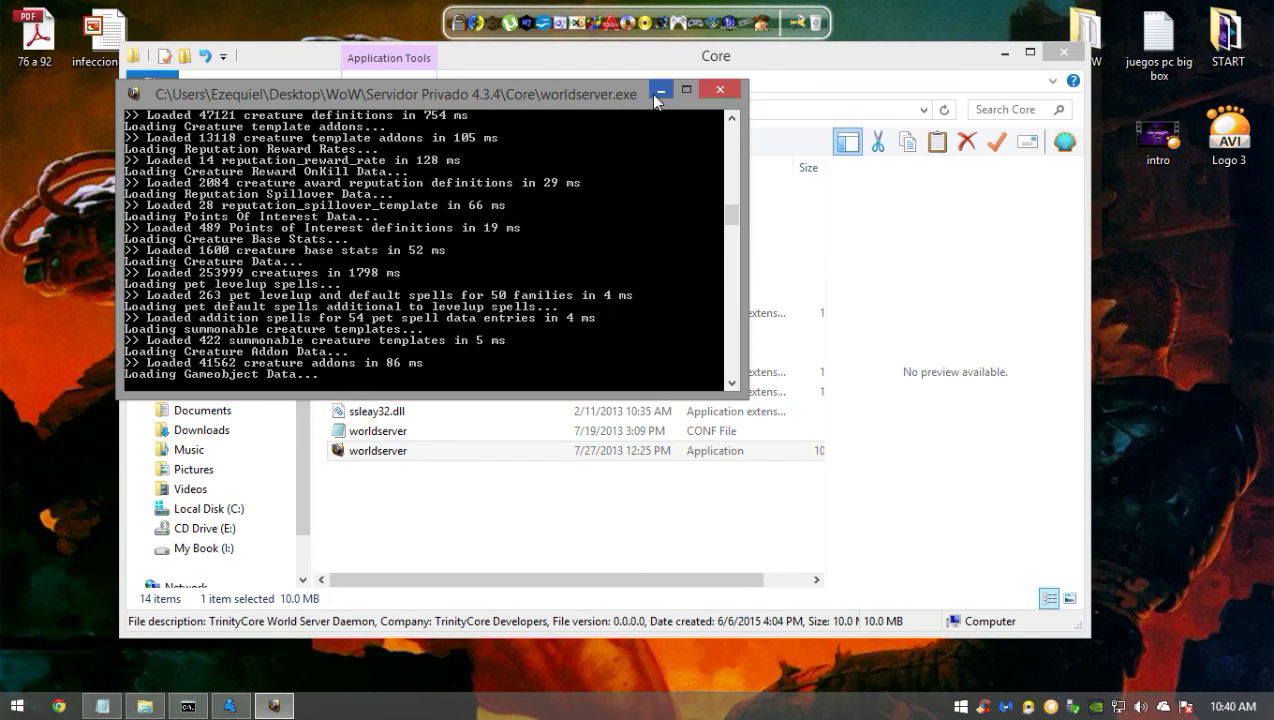
pyautogui.click(656, 94)
# - Select the 14 items in the Core folder, then clear the selection
pyautogui.click(545, 502)
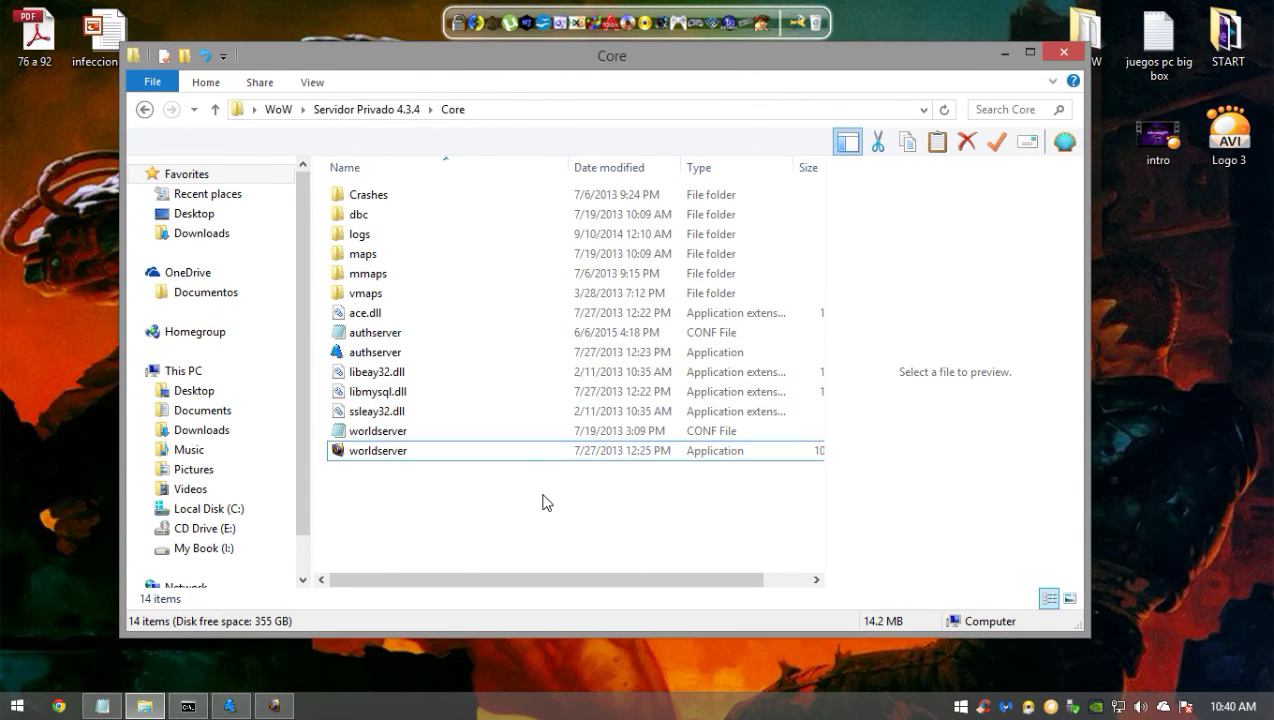
pyautogui.moveTo(570, 515); pyautogui.dragTo(401, 140)
pyautogui.moveTo(435, 499); pyautogui.dragTo(566, 153)
pyautogui.moveTo(418, 492); pyautogui.dragTo(489, 190)
pyautogui.moveTo(386, 504); pyautogui.dragTo(568, 182)
pyautogui.moveTo(429, 506); pyautogui.dragTo(556, 170)
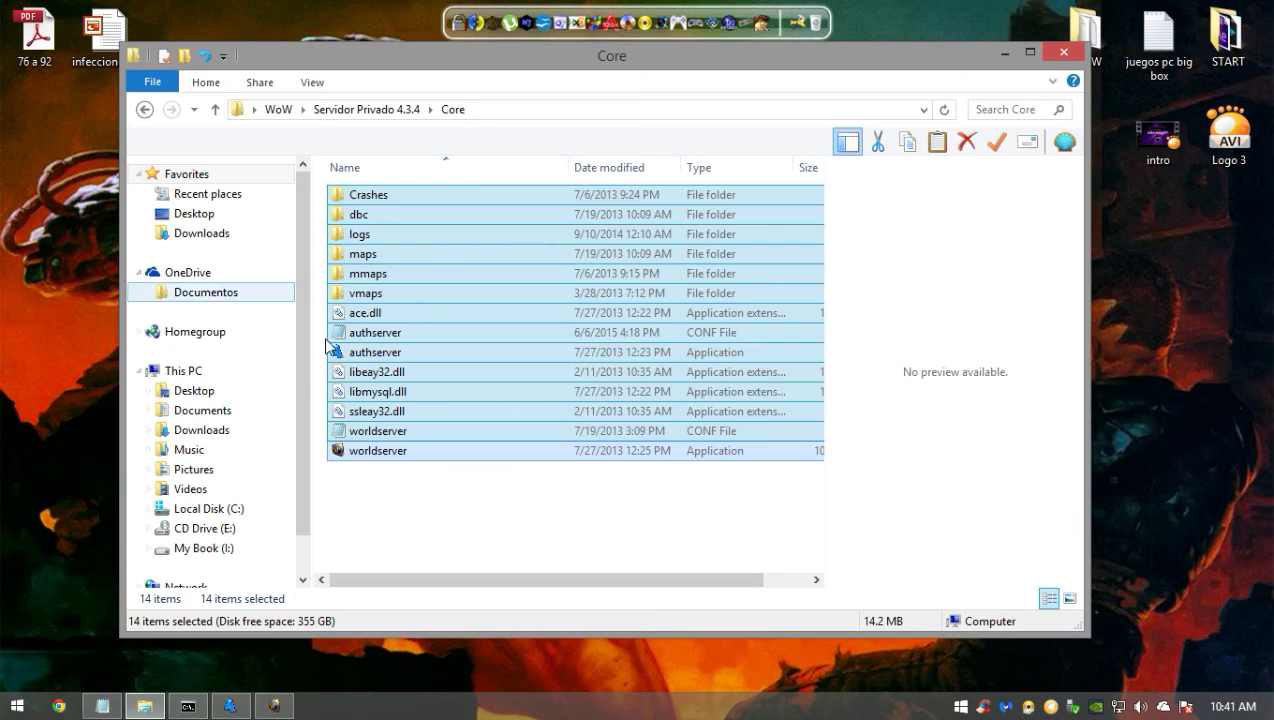
pyautogui.click(480, 540)
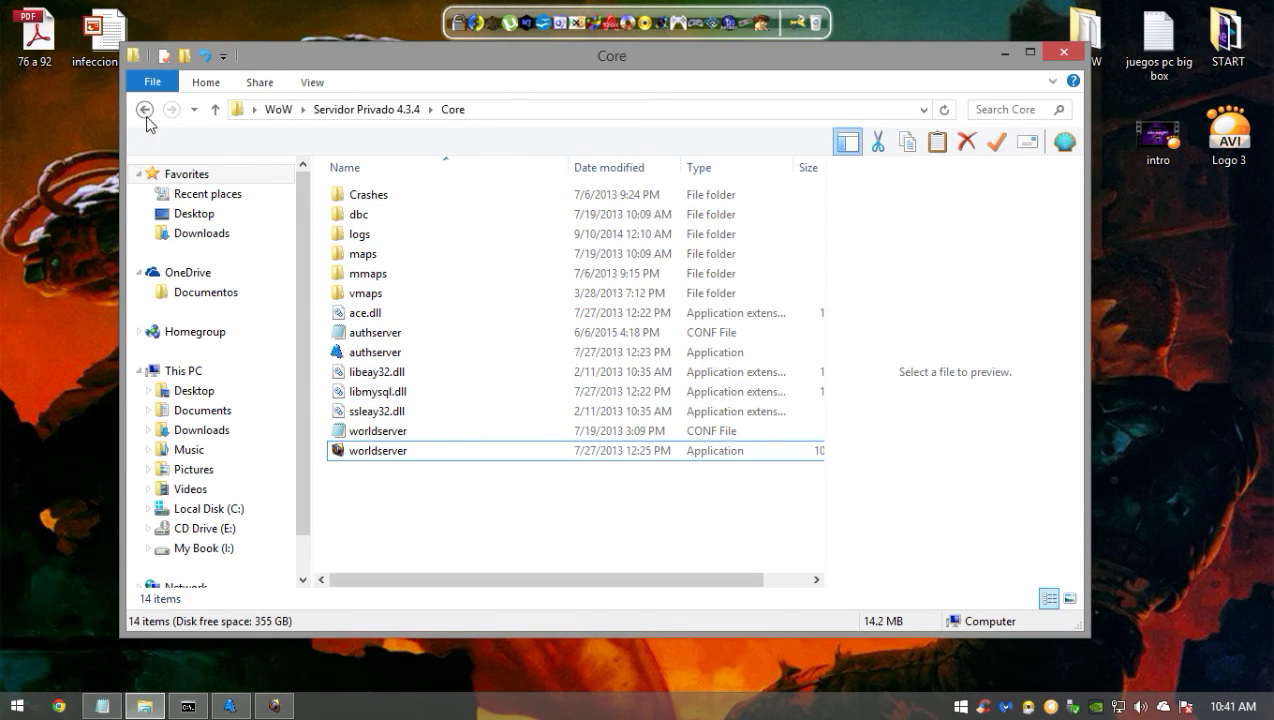
# - Return to Servidor Privado 4.3.4 and allow worldserver through the firewall
pyautogui.click(145, 109)
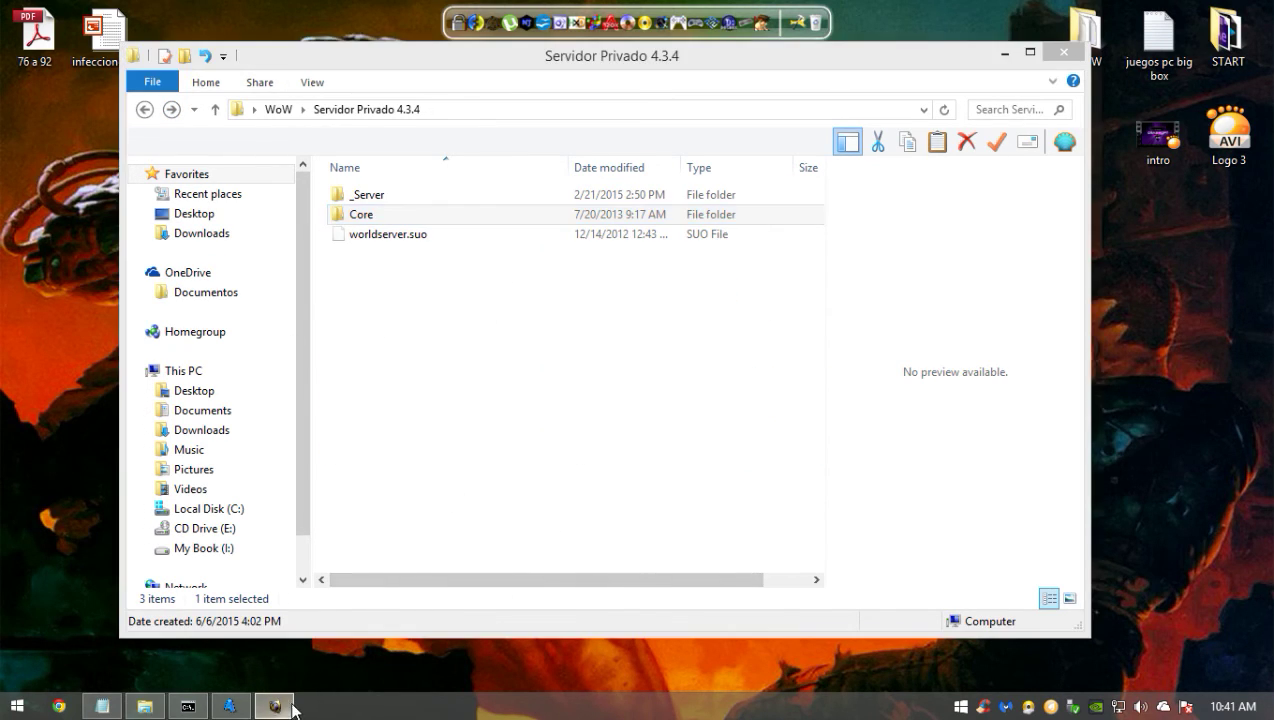
pyautogui.click(274, 704)
pyautogui.click(736, 517)
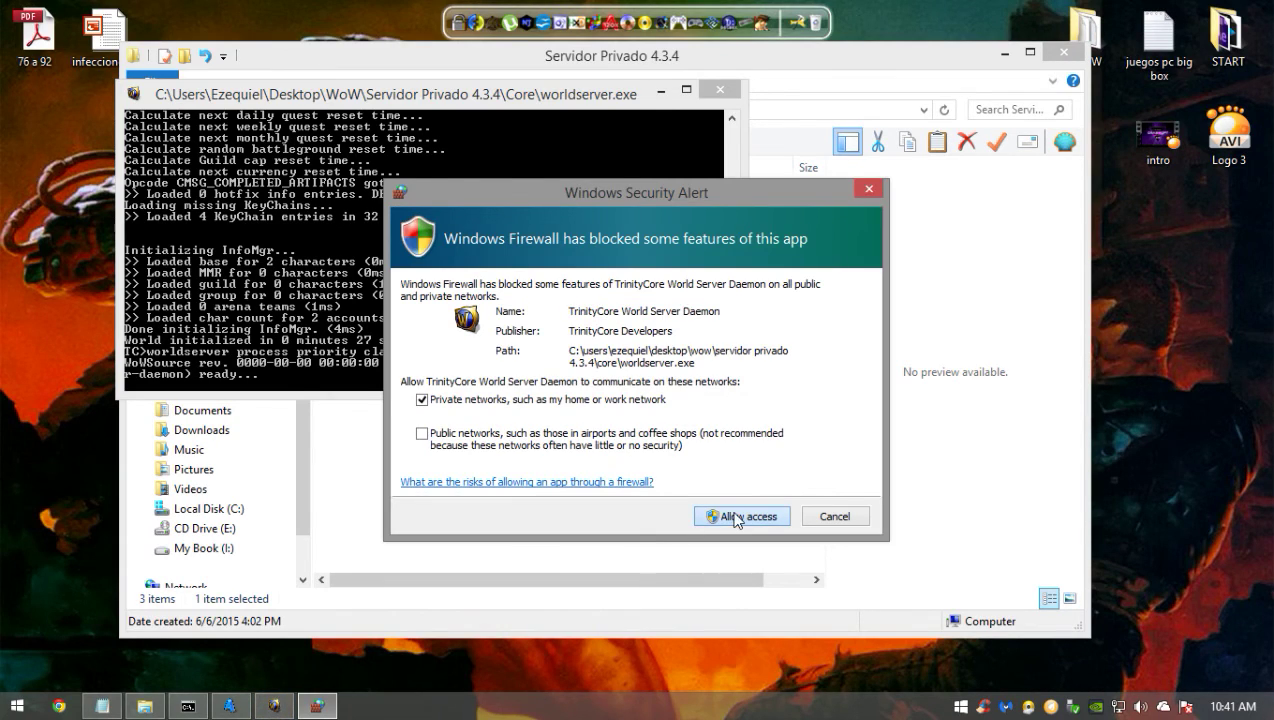
# - Minimize worldserver and browse the WoW and server folders back into Core
pyautogui.click(662, 91)
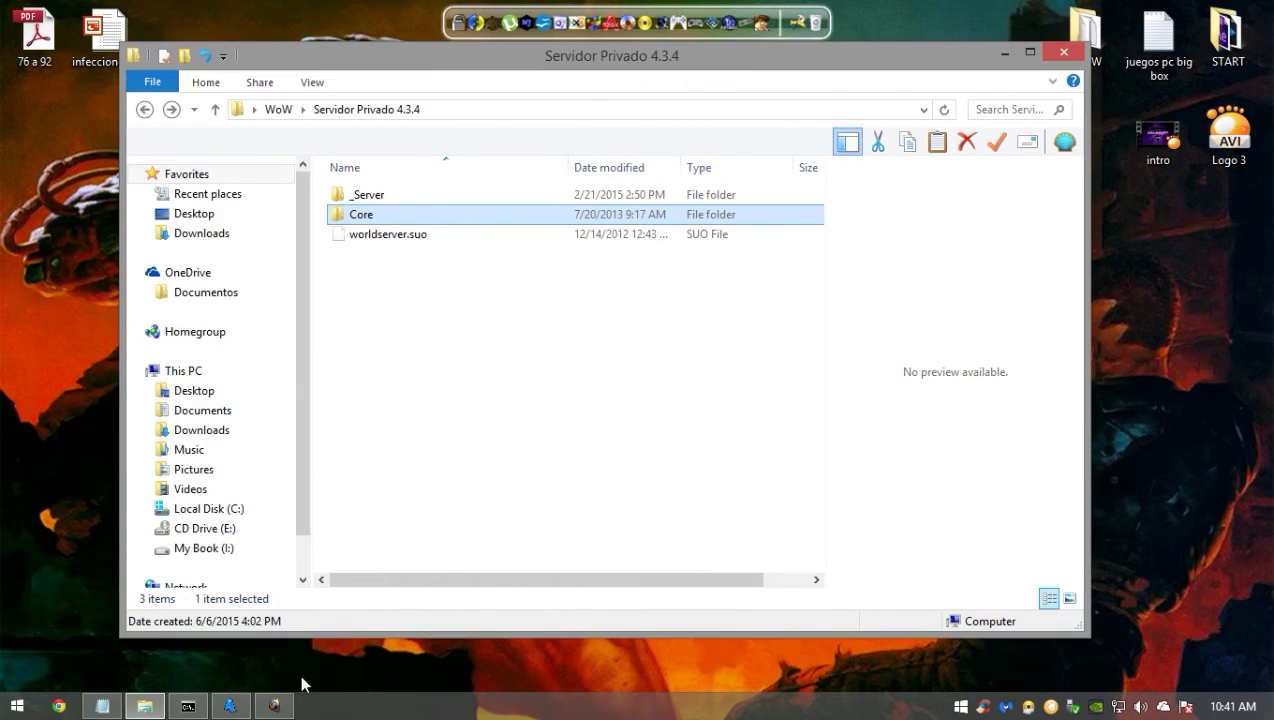
pyautogui.click(509, 410)
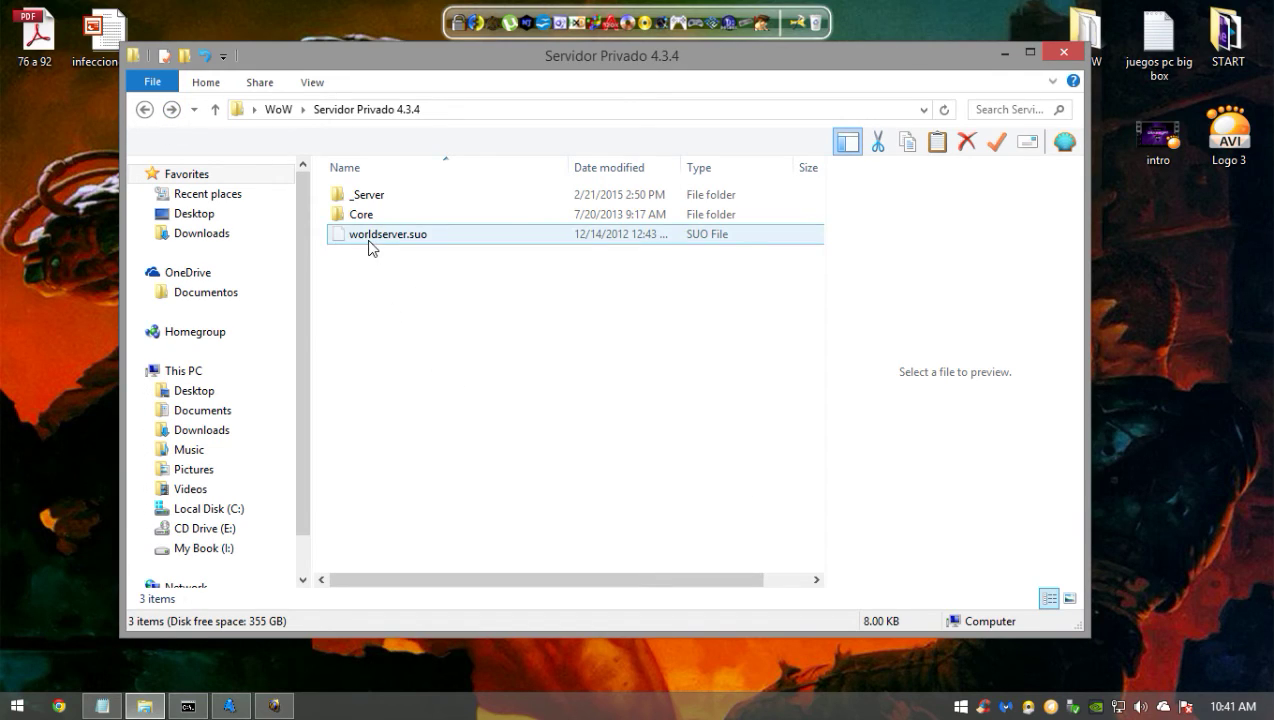
pyautogui.click(147, 112)
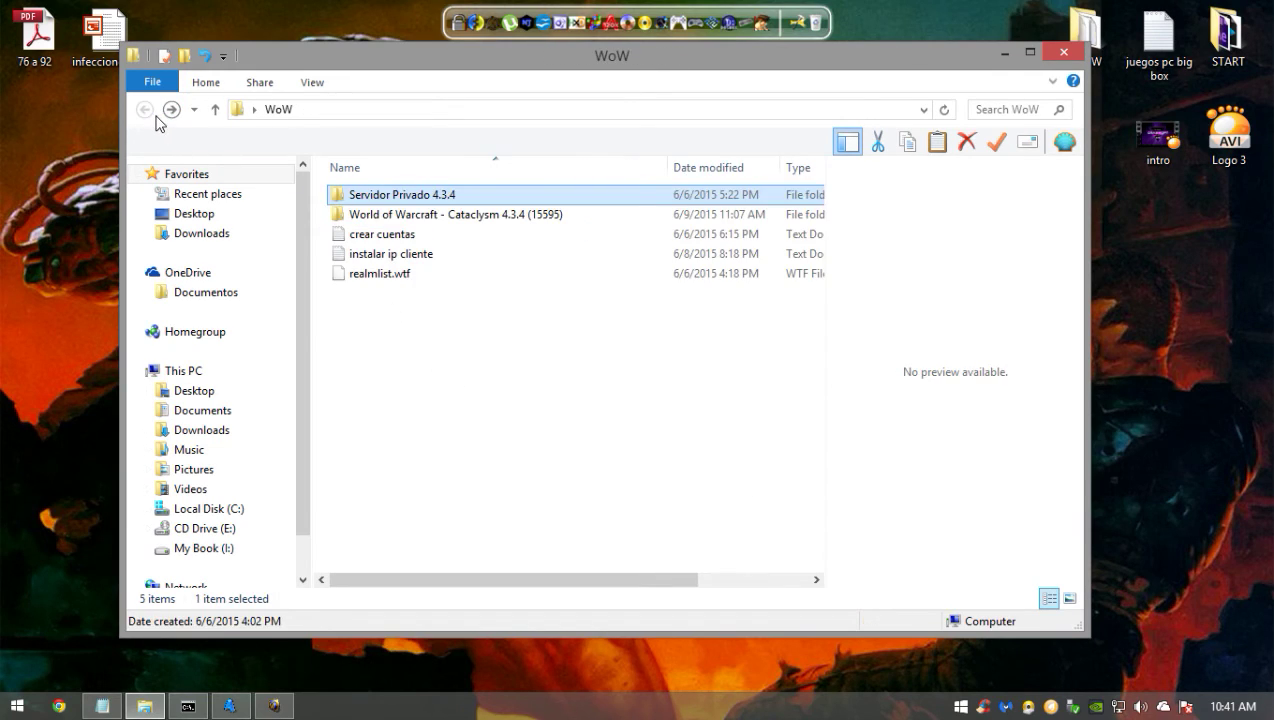
pyautogui.click(415, 233)
pyautogui.click(430, 214)
pyautogui.click(439, 196)
pyautogui.doubleClick(441, 200)
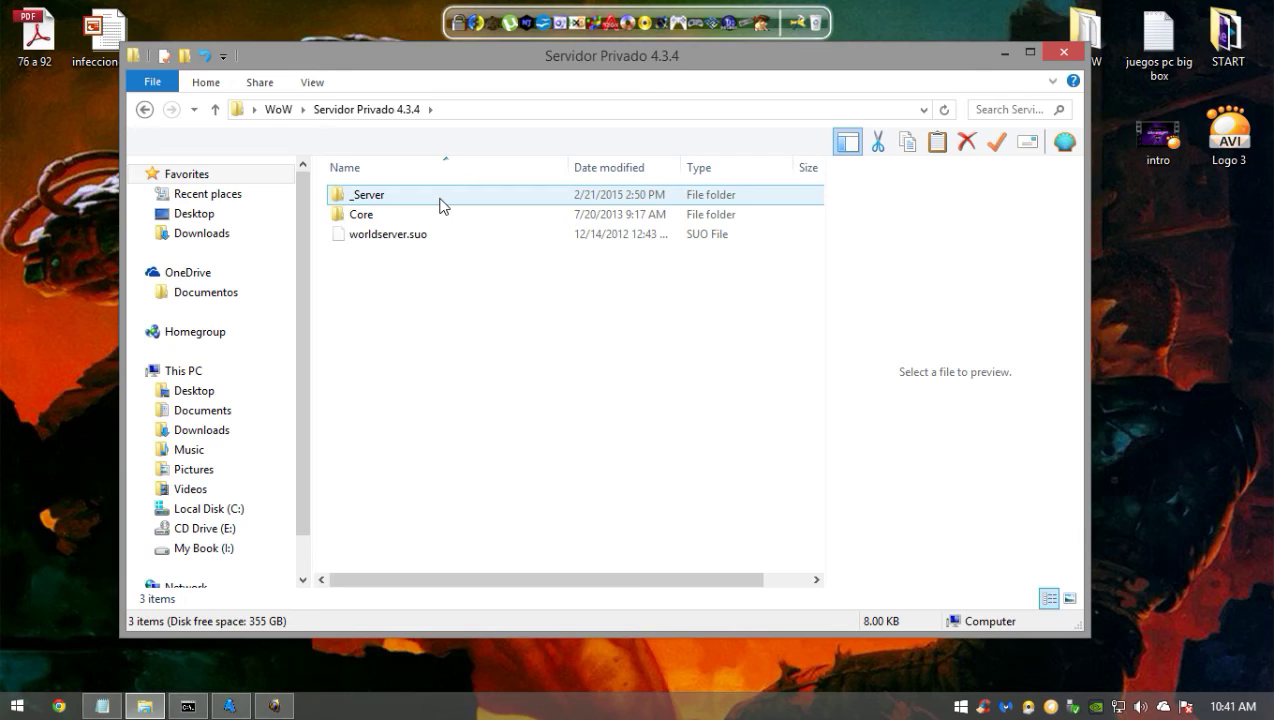
pyautogui.doubleClick(441, 200)
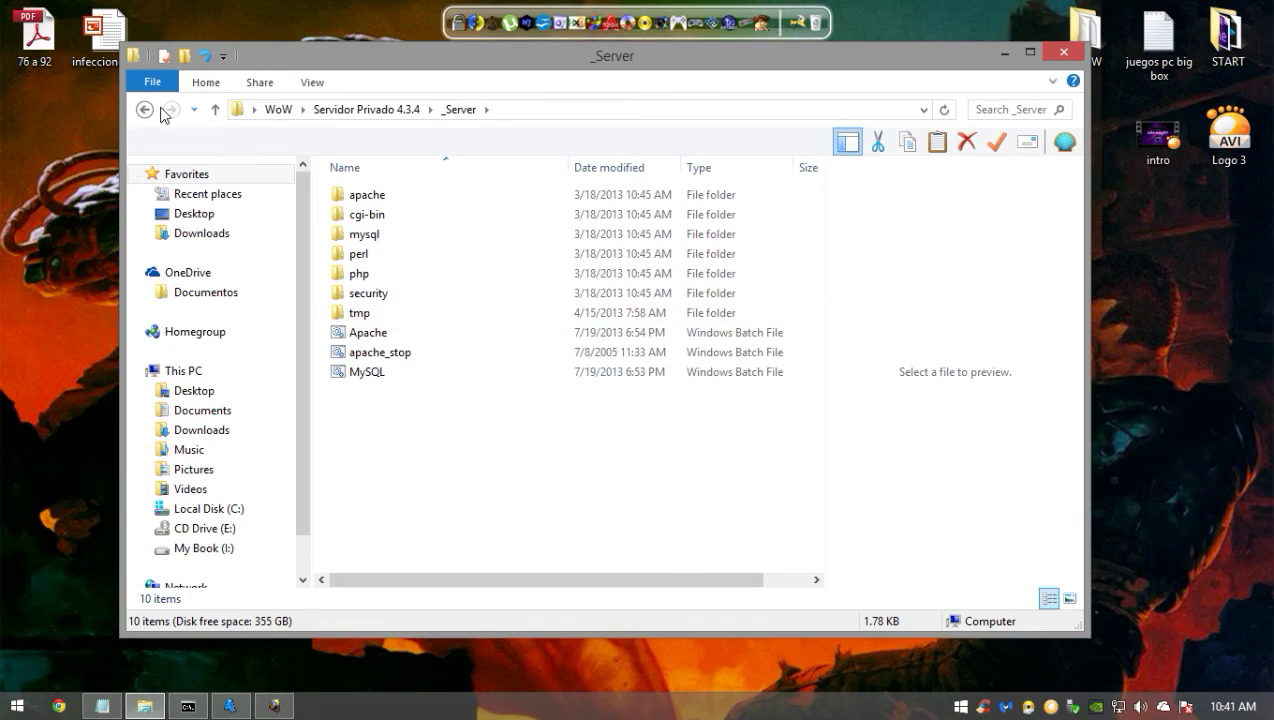
pyautogui.click(145, 109)
pyautogui.doubleClick(420, 218)
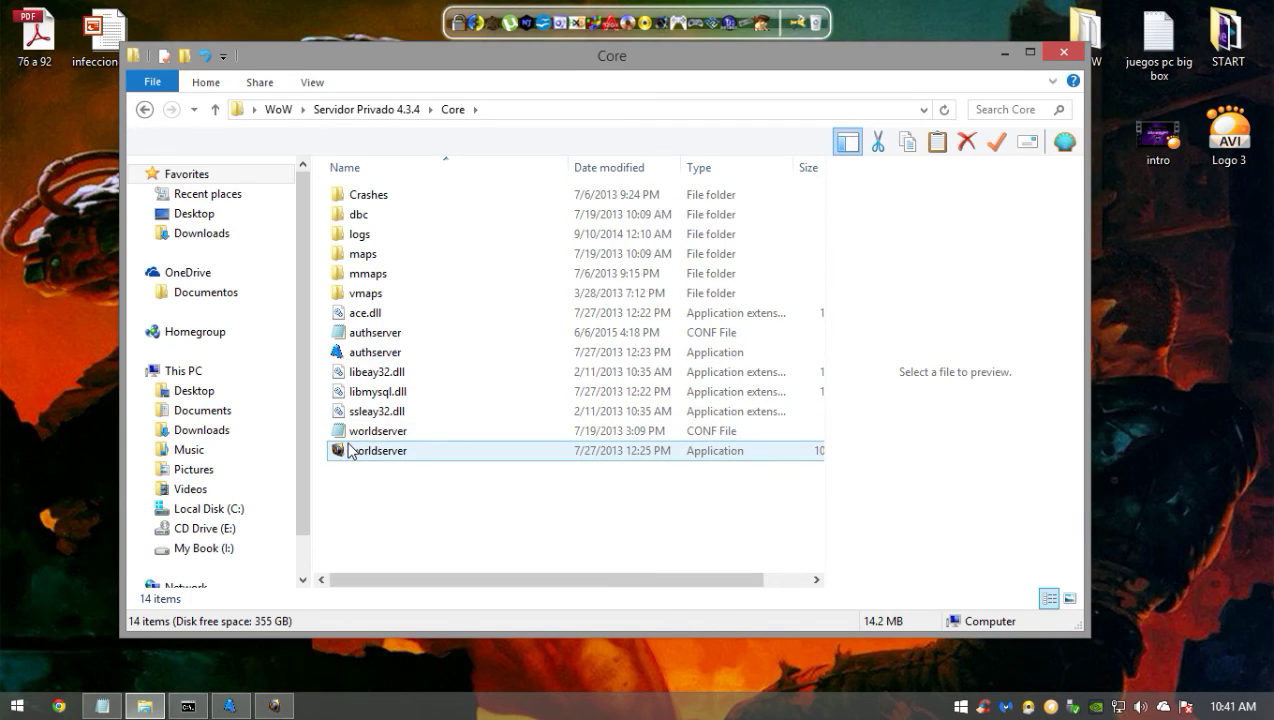
pyautogui.click(143, 110)
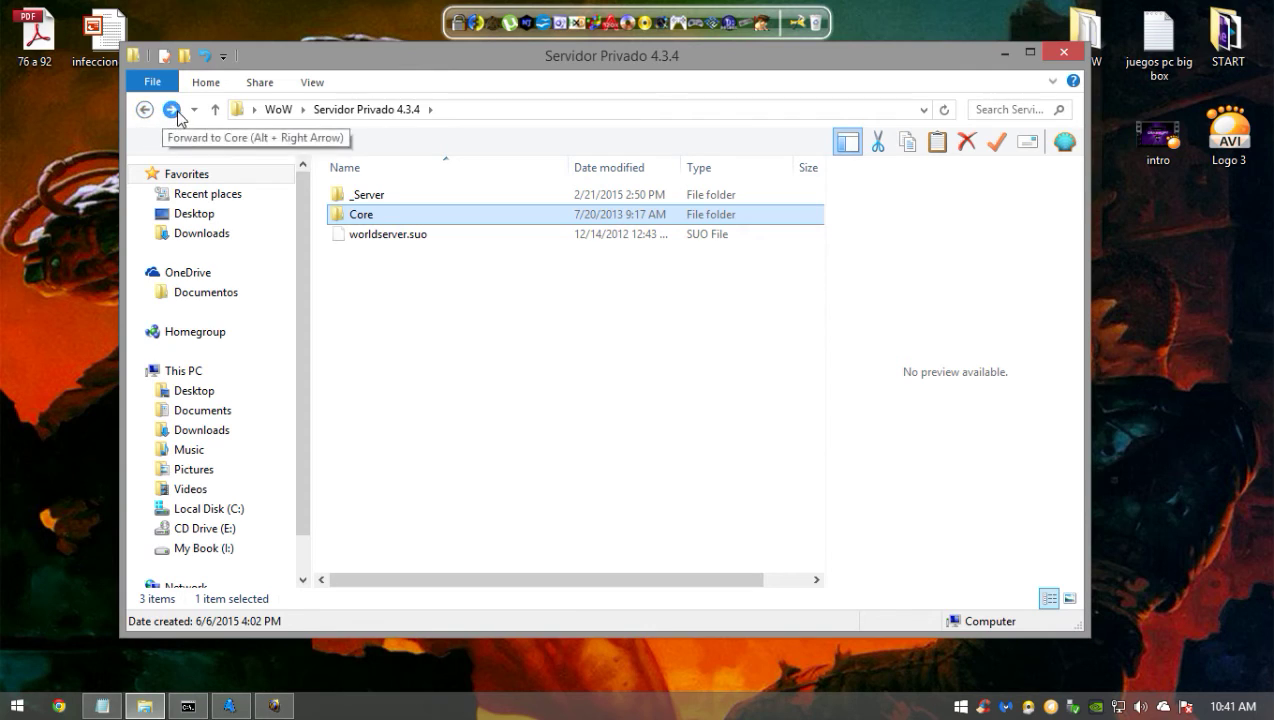
pyautogui.click(171, 110)
# - View the worldserver and authserver config files, then return to Servidor Privado 4.3.4
pyautogui.doubleClick(415, 432)
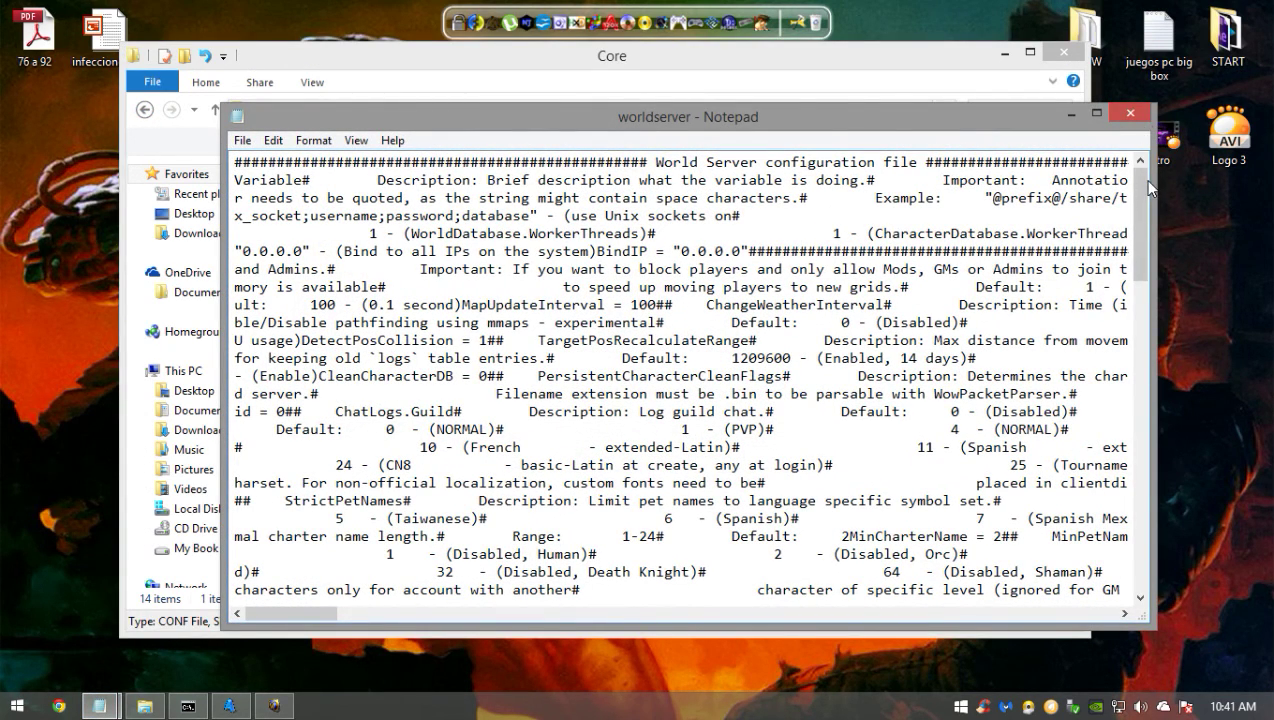
pyautogui.scroll(-6, 1142, 120)
pyautogui.click(1130, 114)
pyautogui.doubleClick(478, 338)
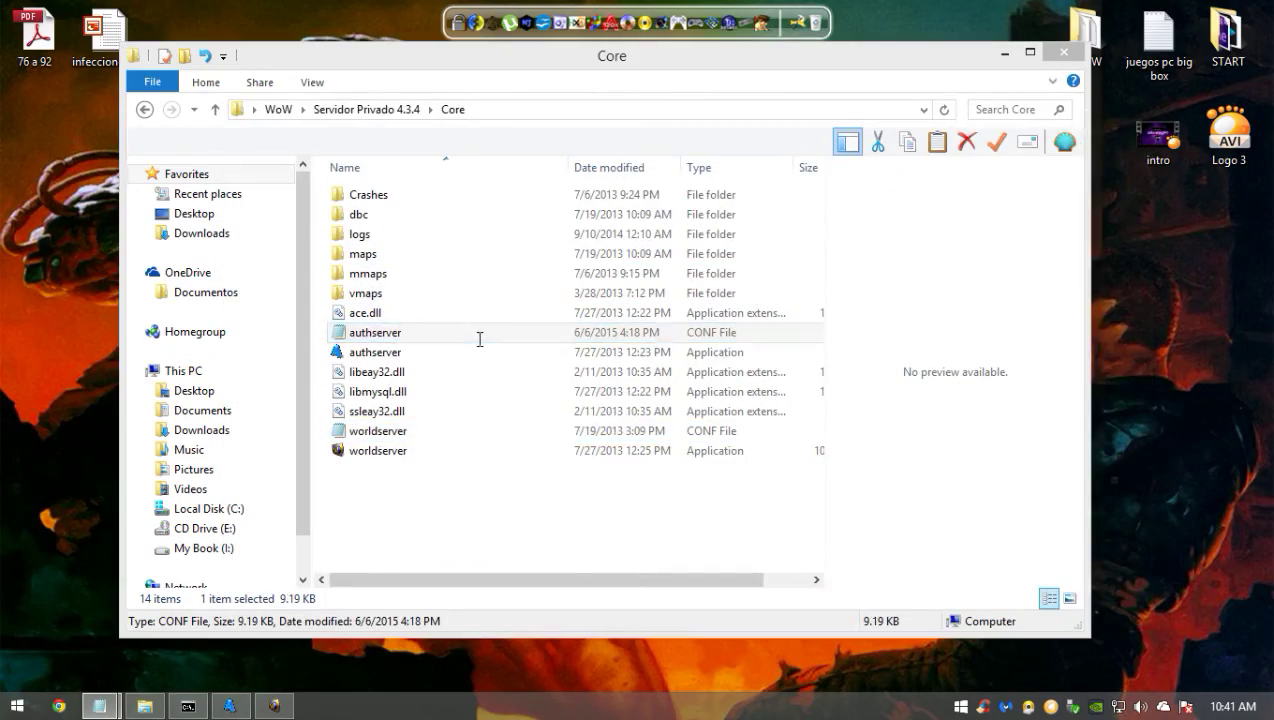
pyautogui.scroll(-5, 896, 331)
pyautogui.scroll(-15, 896, 331)
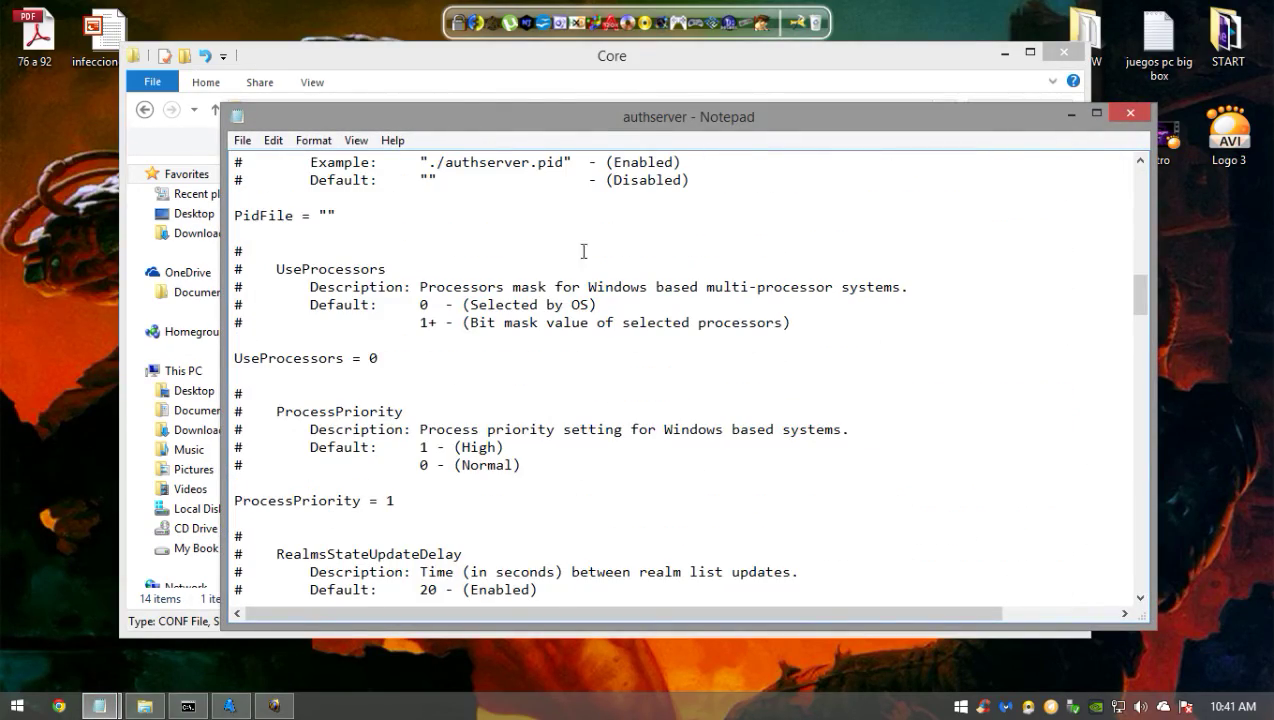
pyautogui.click(1130, 114)
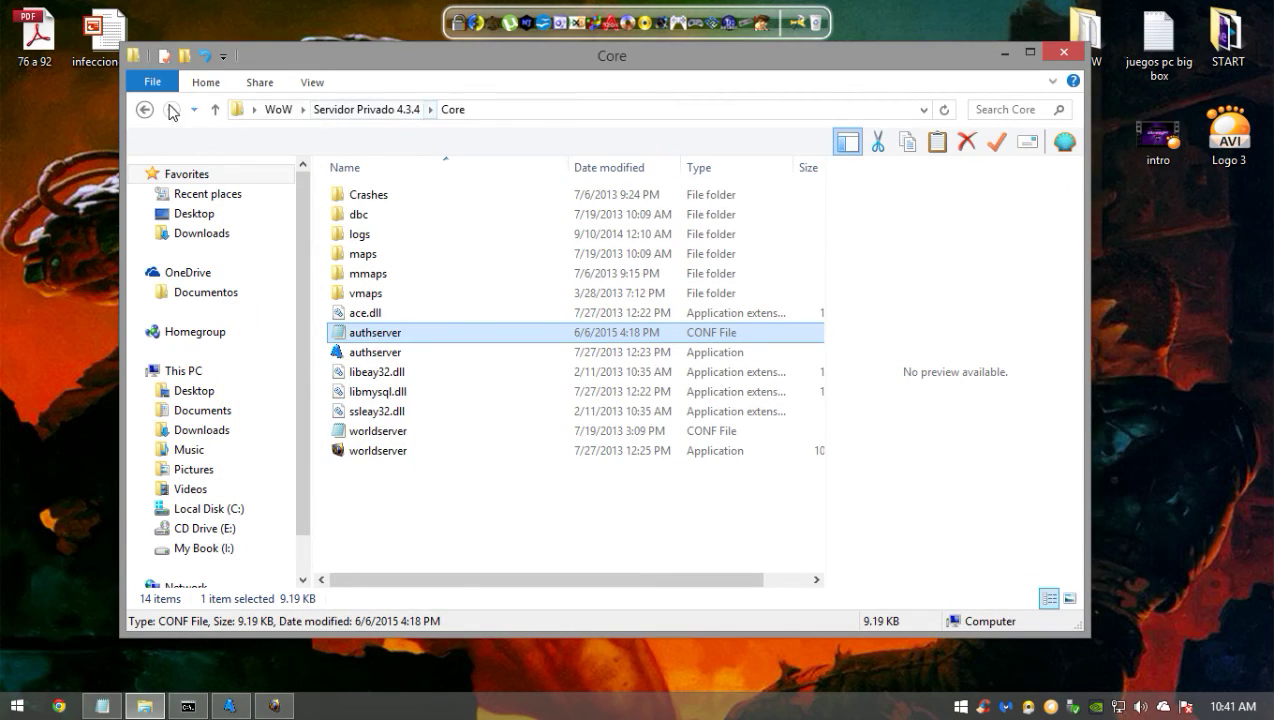
pyautogui.click(144, 111)
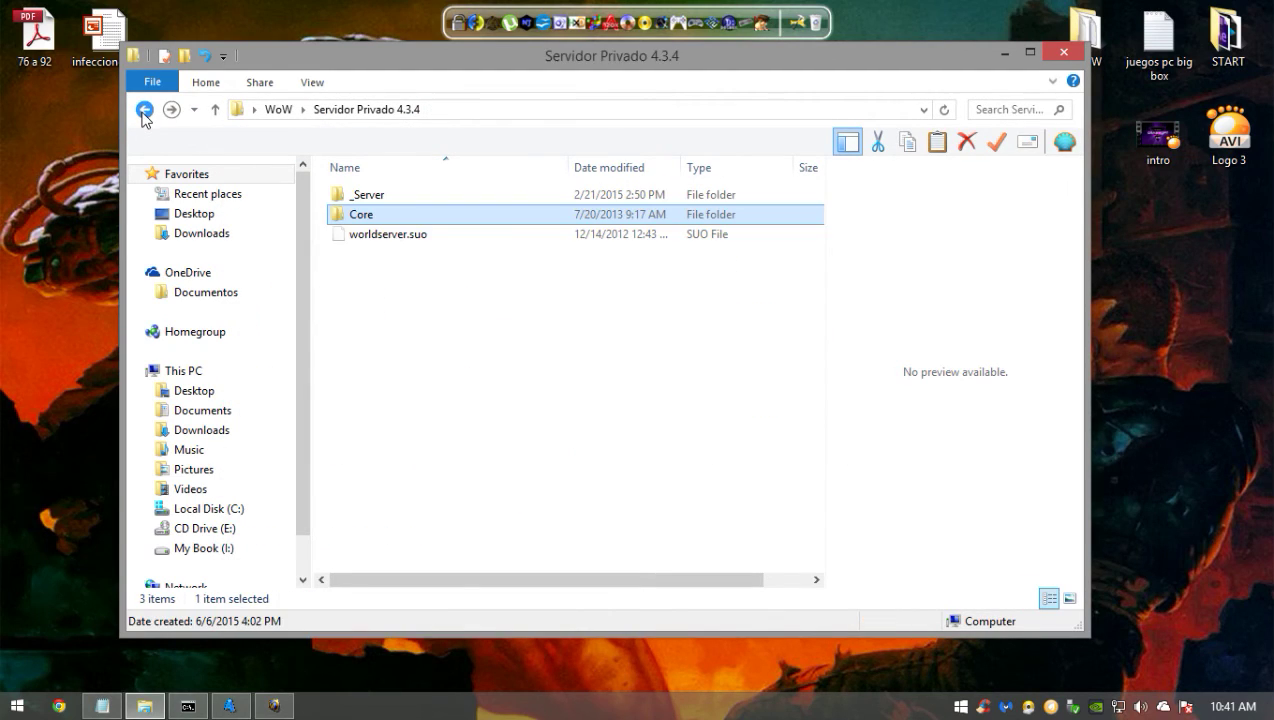
# - Go from WoW into World of Warcraft - Cataclysm 4.3.4 (15595)\Data\enGB
pyautogui.click(144, 111)
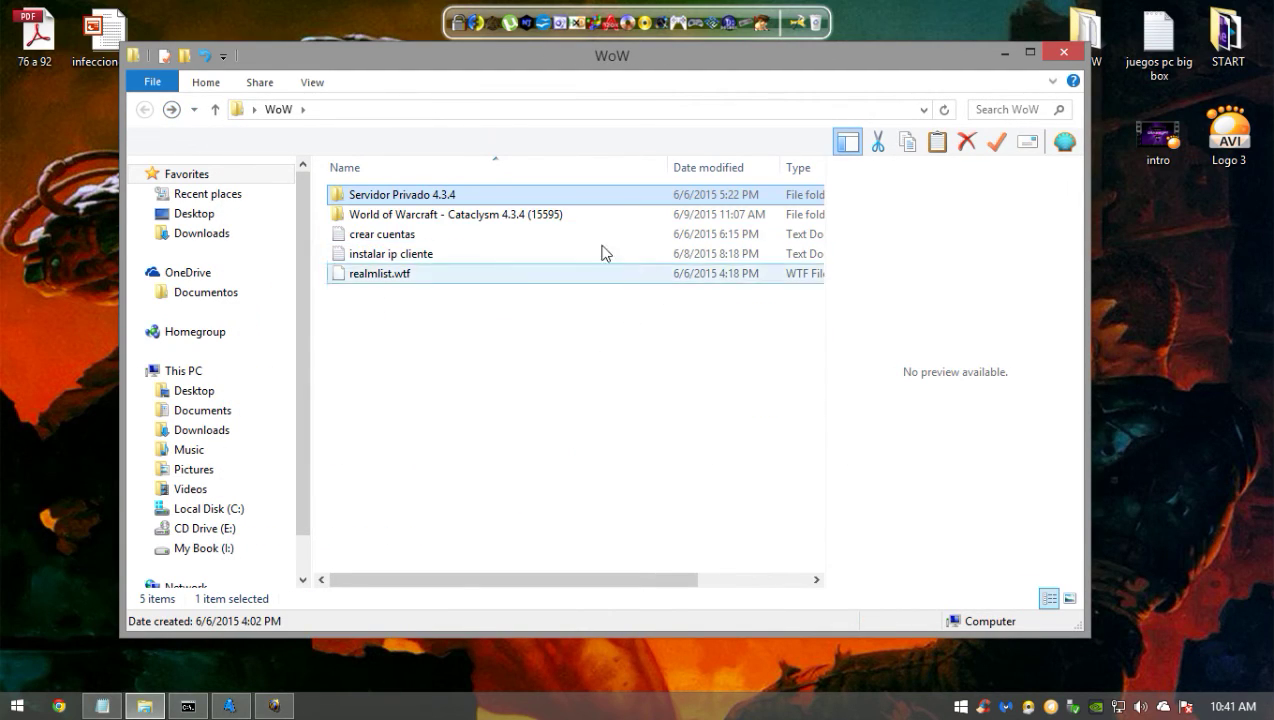
pyautogui.click(486, 220)
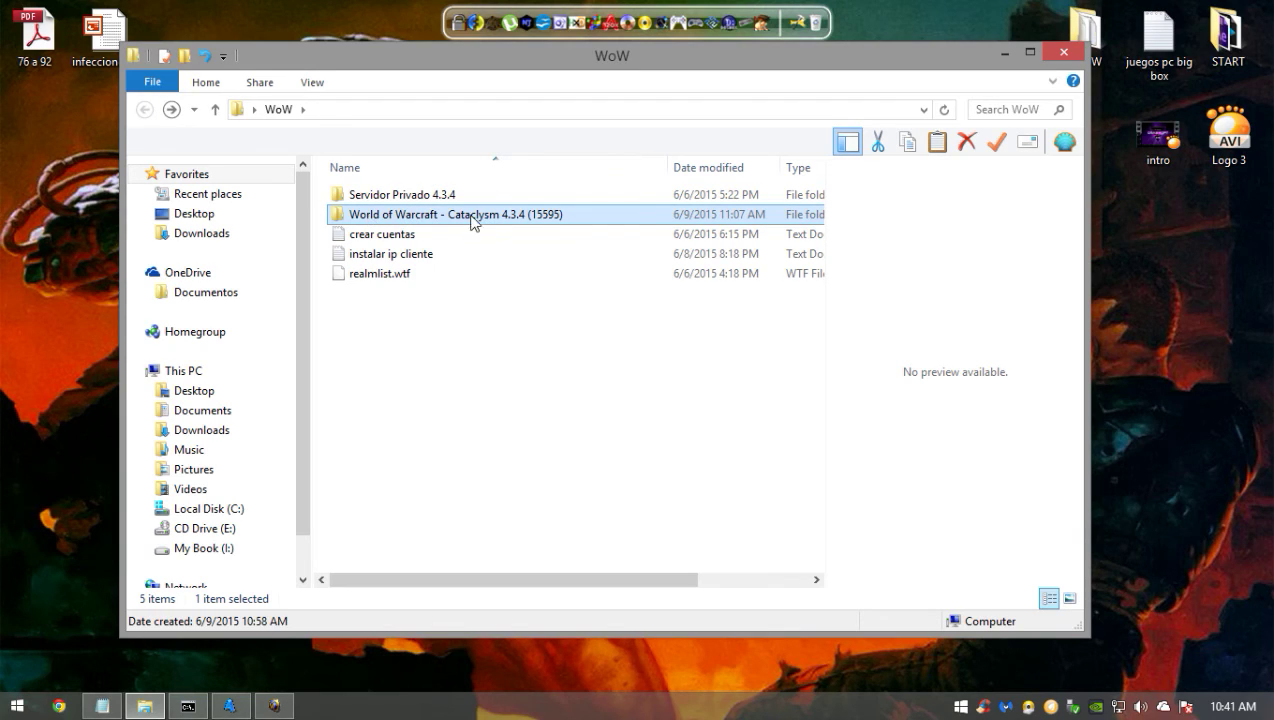
pyautogui.doubleClick(430, 215)
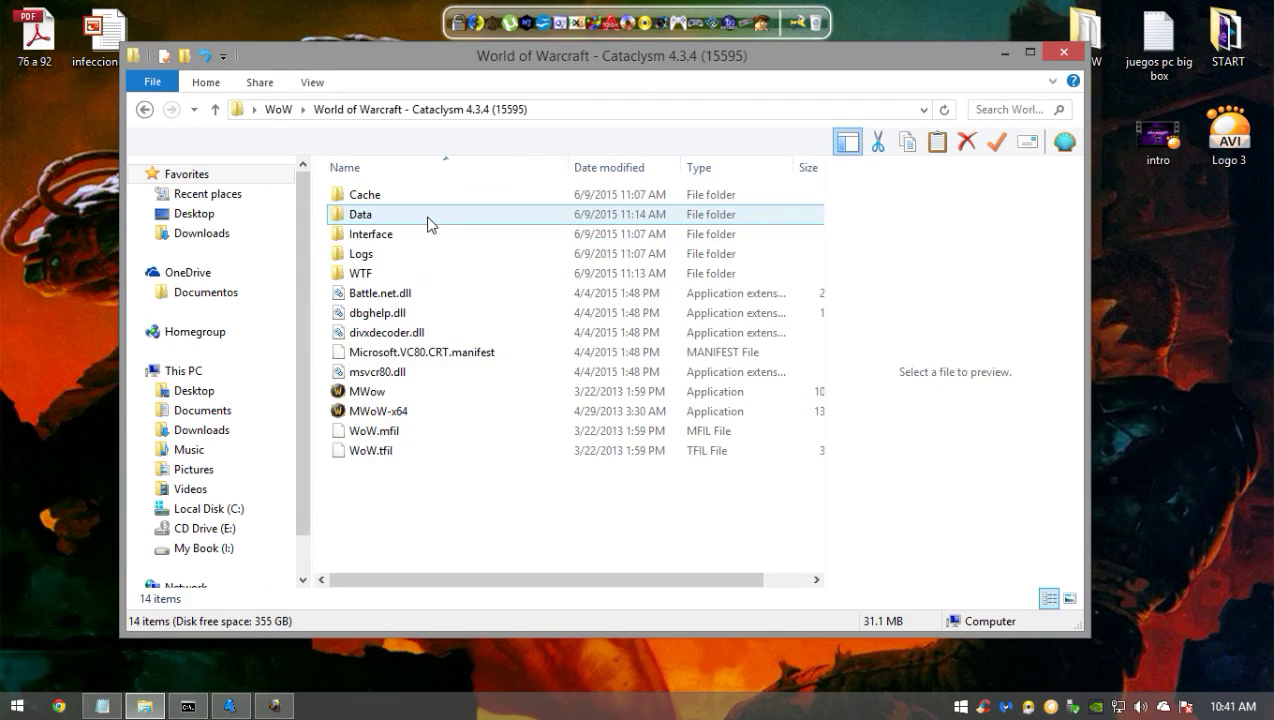
pyautogui.click(428, 224)
pyautogui.doubleClick(428, 216)
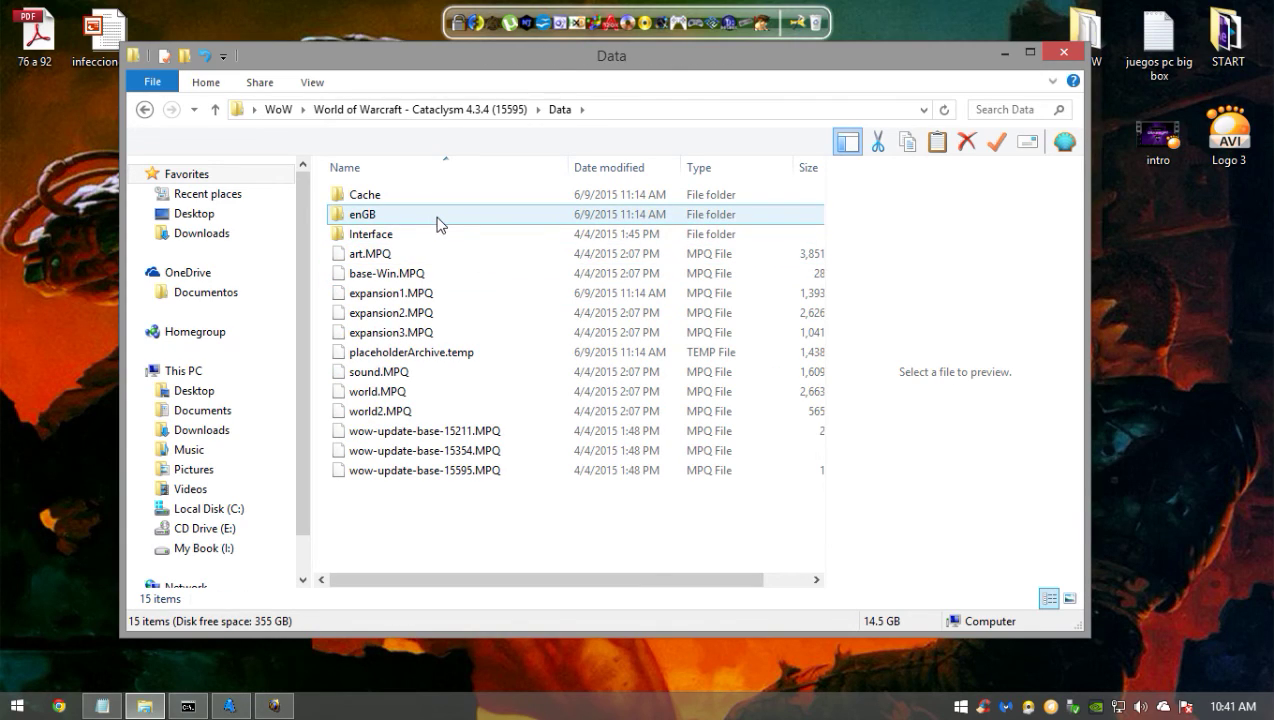
pyautogui.click(356, 221)
pyautogui.click(358, 222)
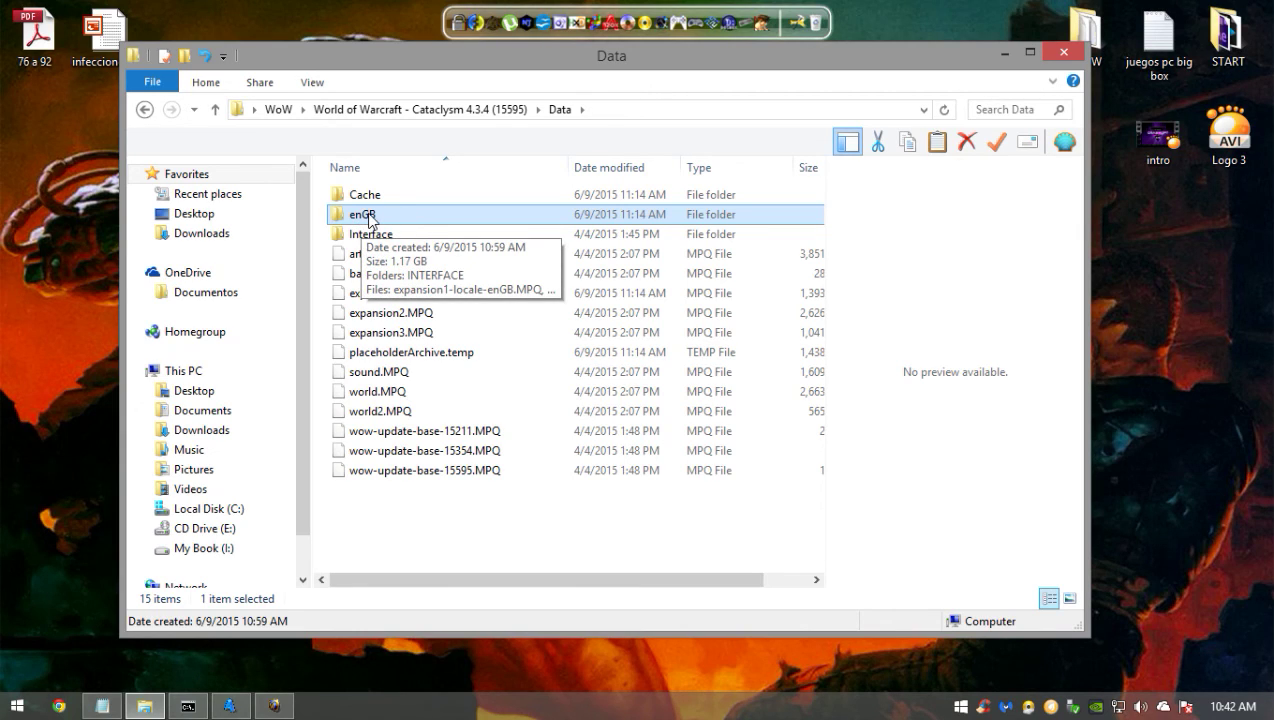
pyautogui.doubleClick(362, 216)
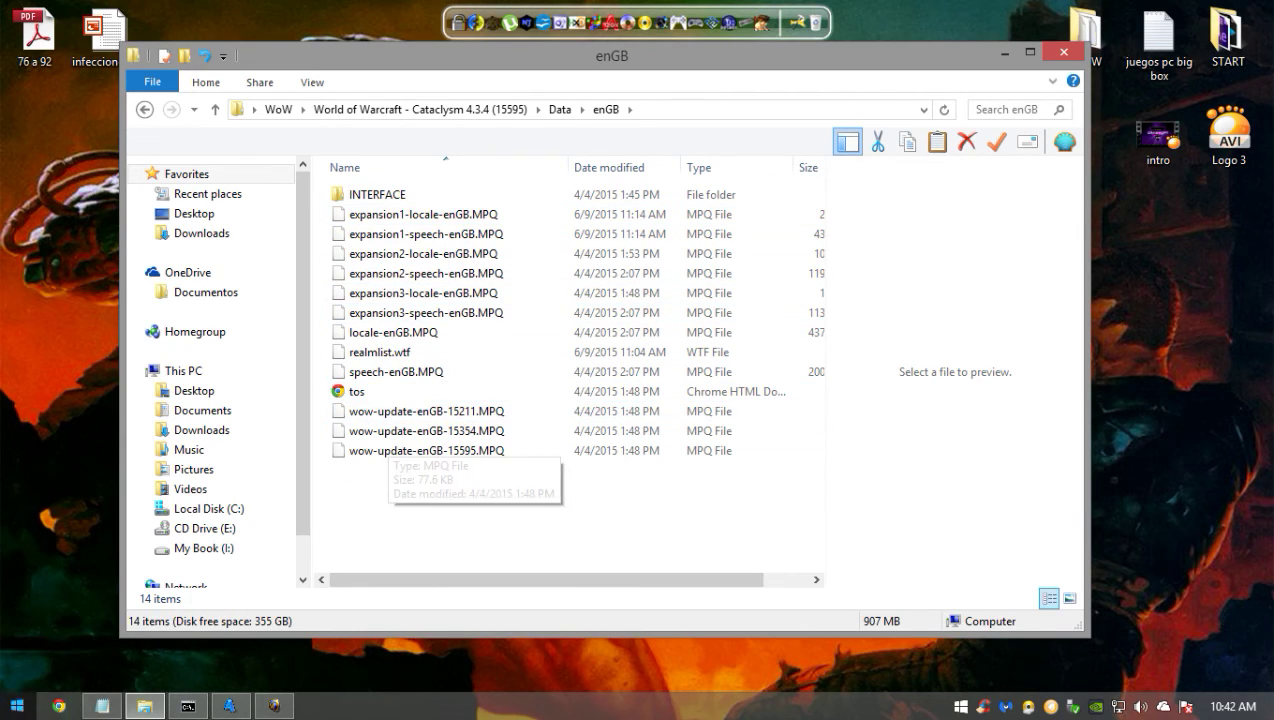
pyautogui.press('super')
pyautogui.write('not')
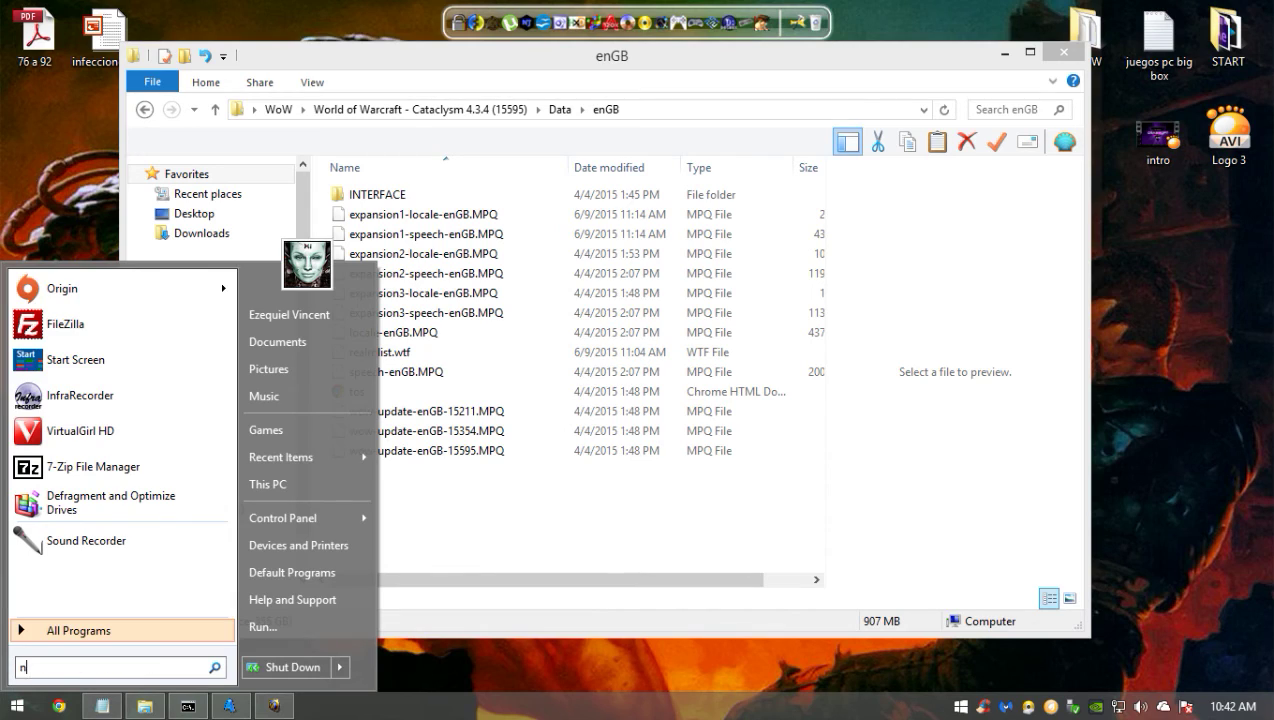
pyautogui.press('Return')
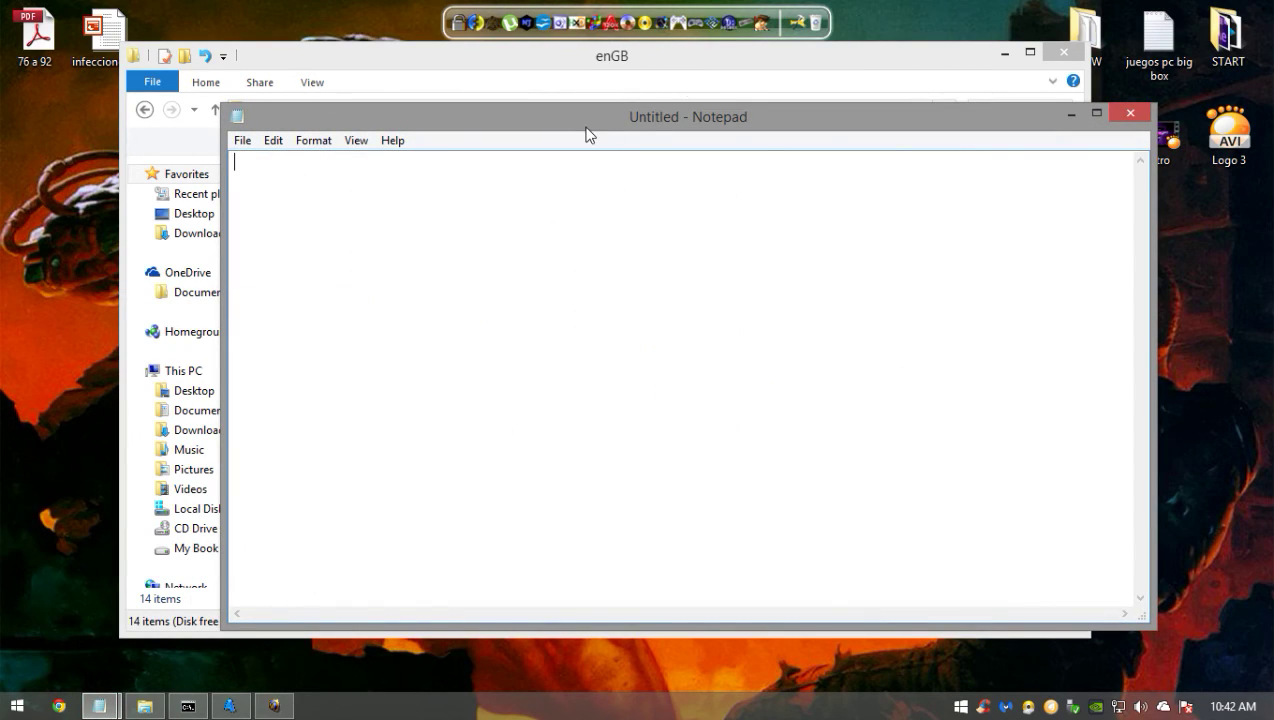
pyautogui.moveTo(588, 135); pyautogui.dragTo(902, 146)
pyautogui.click(350, 358)
pyautogui.moveTo(350, 358); pyautogui.dragTo(701, 438)
pyautogui.moveTo(718, 128); pyautogui.dragTo(376, 140)
pyautogui.moveTo(407, 190); pyautogui.dragTo(357, 183)
pyautogui.click(417, 205)
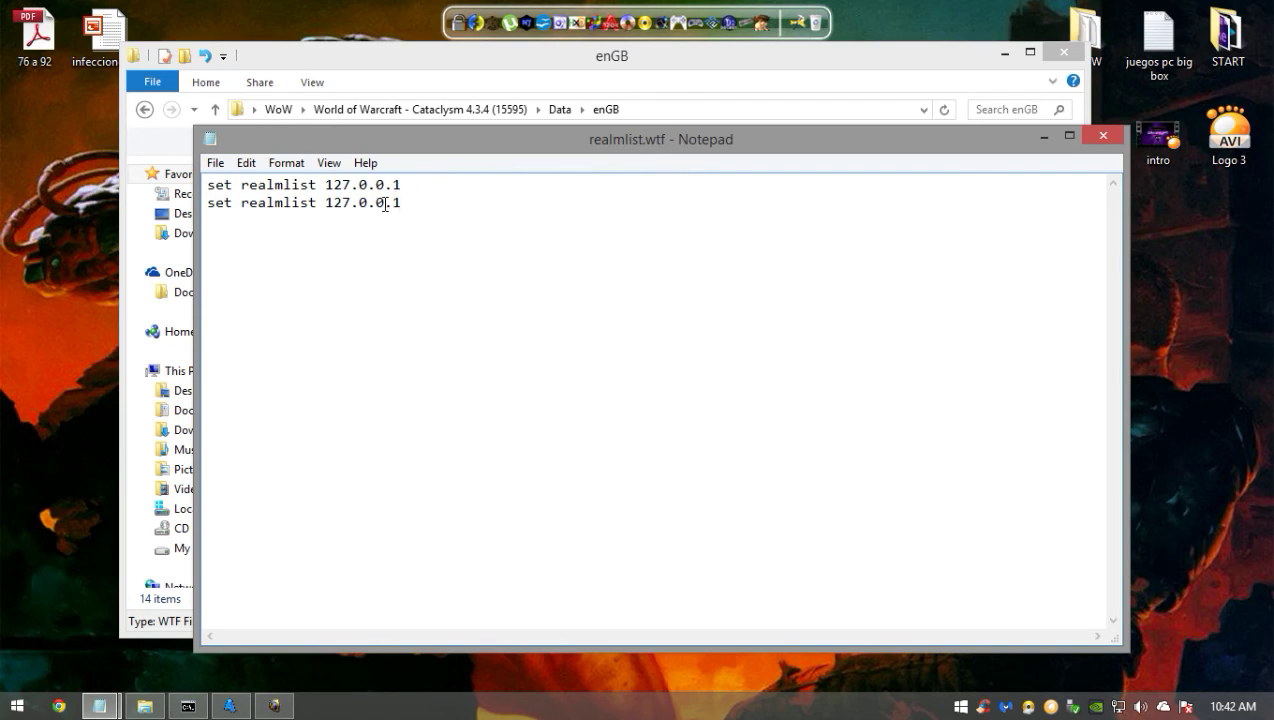
pyautogui.moveTo(416, 208); pyautogui.dragTo(305, 186)
pyautogui.click(313, 185)
pyautogui.moveTo(415, 188); pyautogui.dragTo(335, 188)
pyautogui.click(321, 189)
pyautogui.moveTo(335, 185); pyautogui.dragTo(418, 188)
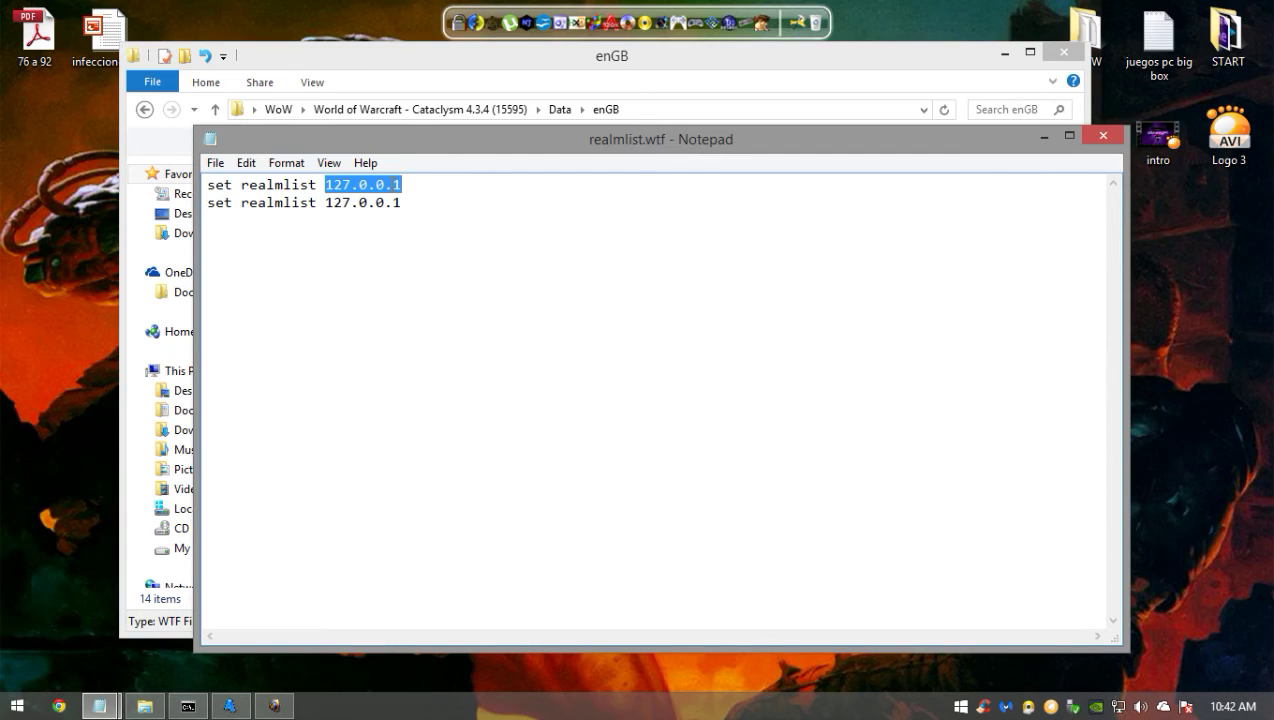
pyautogui.click(426, 197)
pyautogui.moveTo(418, 187); pyautogui.dragTo(324, 186)
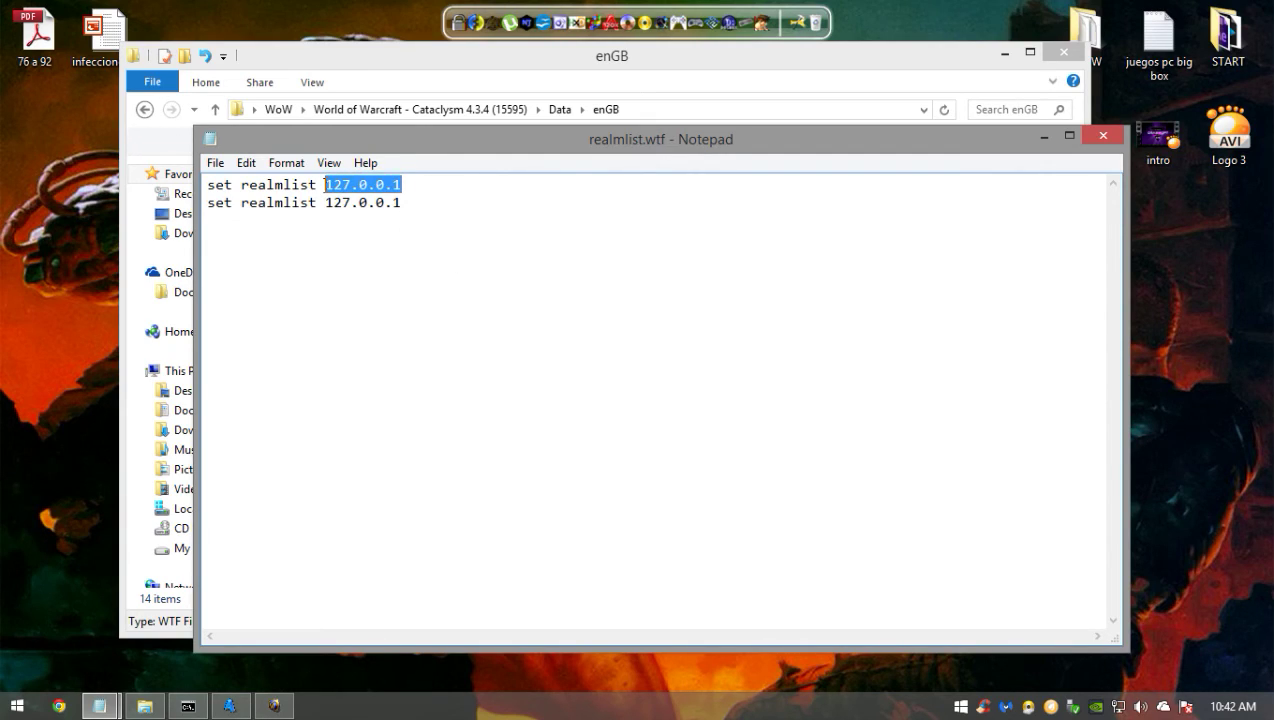
# - Close realmlist.wtf, keep its name unchanged, and go back from enGB to WoW
pyautogui.click(1103, 136)
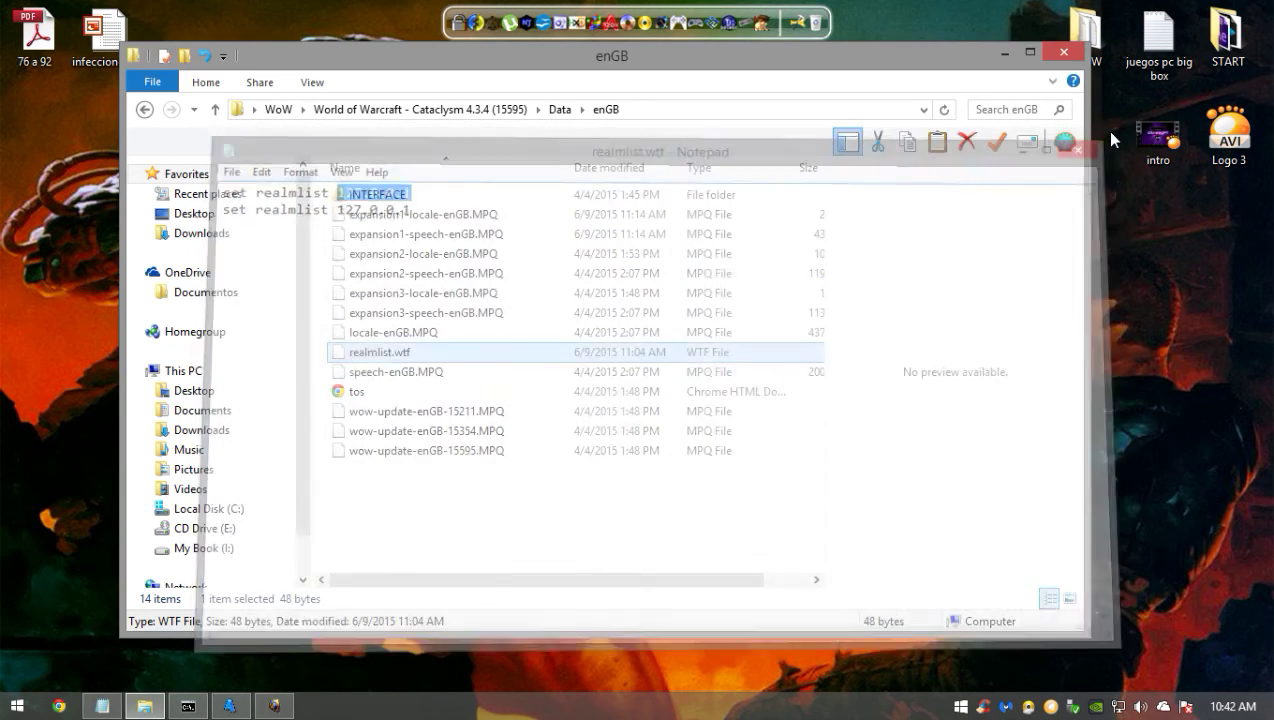
pyautogui.click(443, 355)
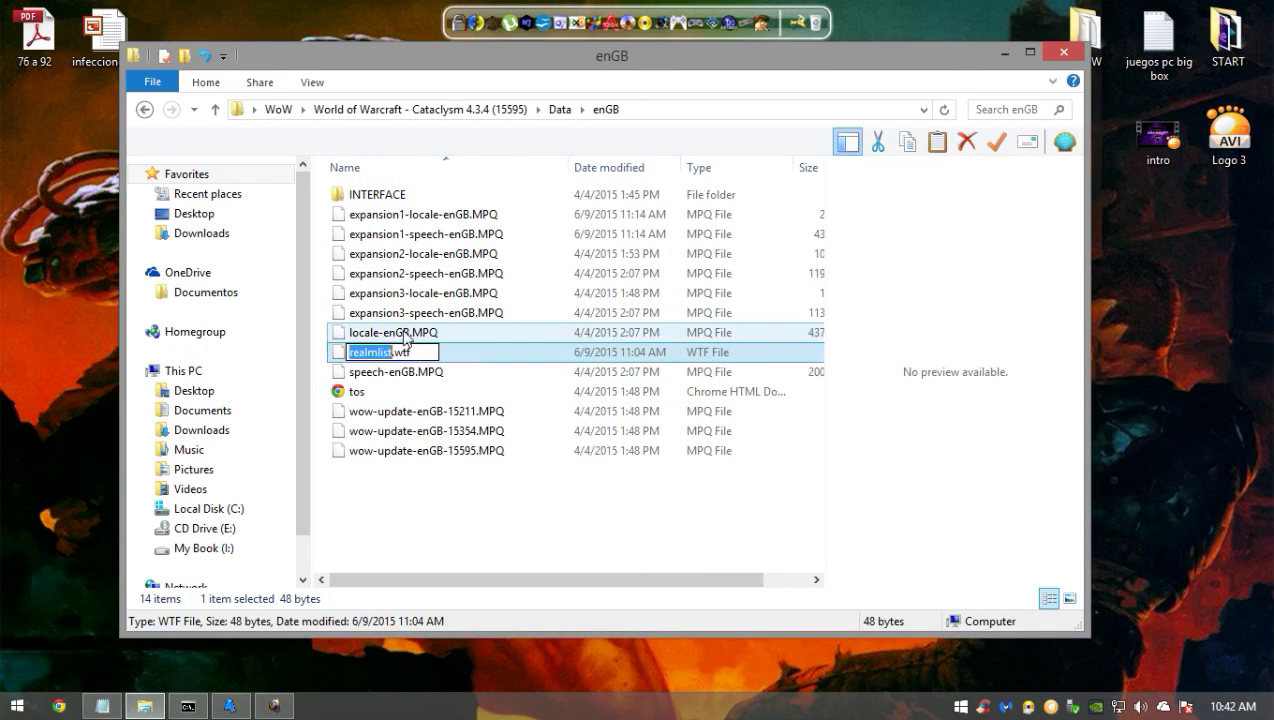
pyautogui.click(558, 352)
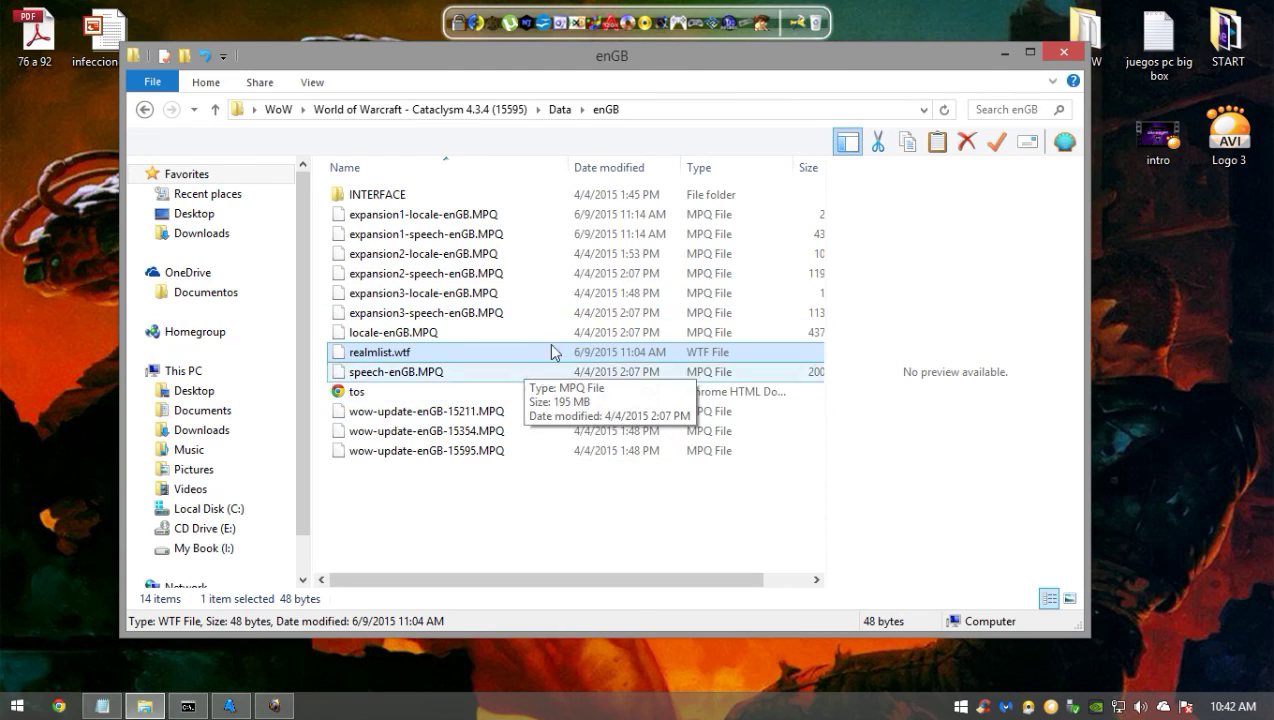
pyautogui.click(150, 111)
pyautogui.click(146, 110)
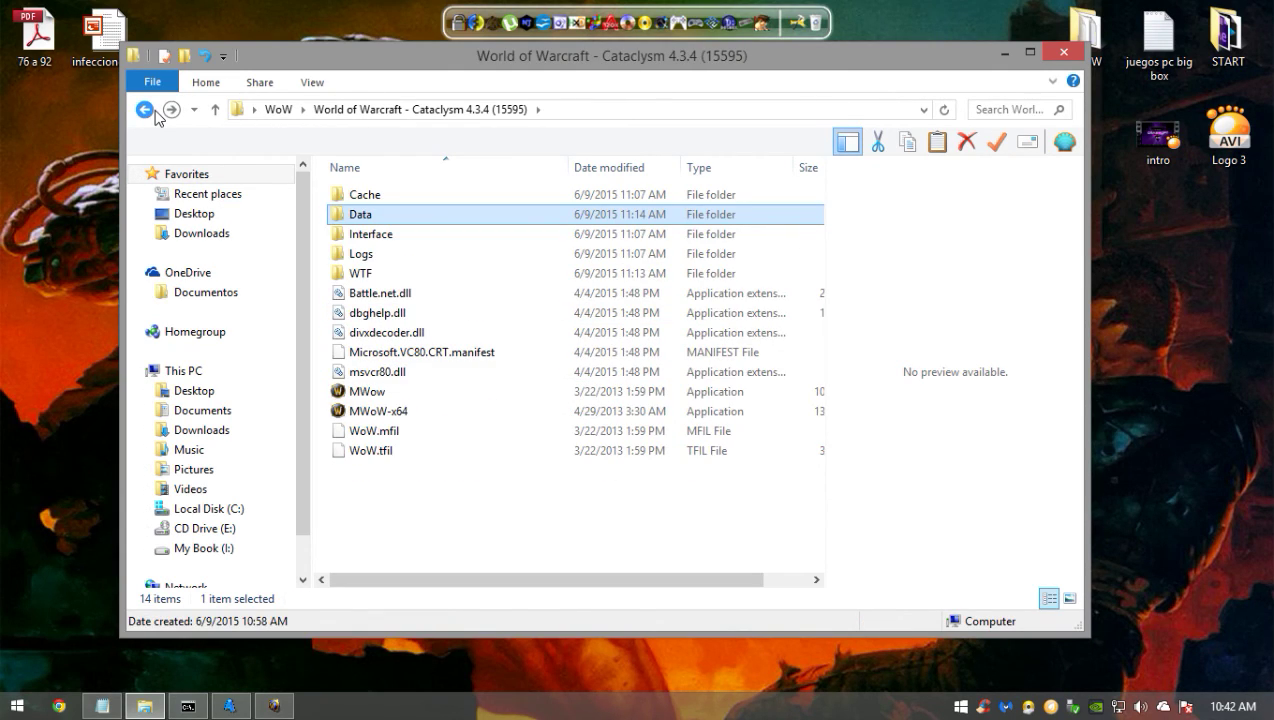
pyautogui.click(146, 110)
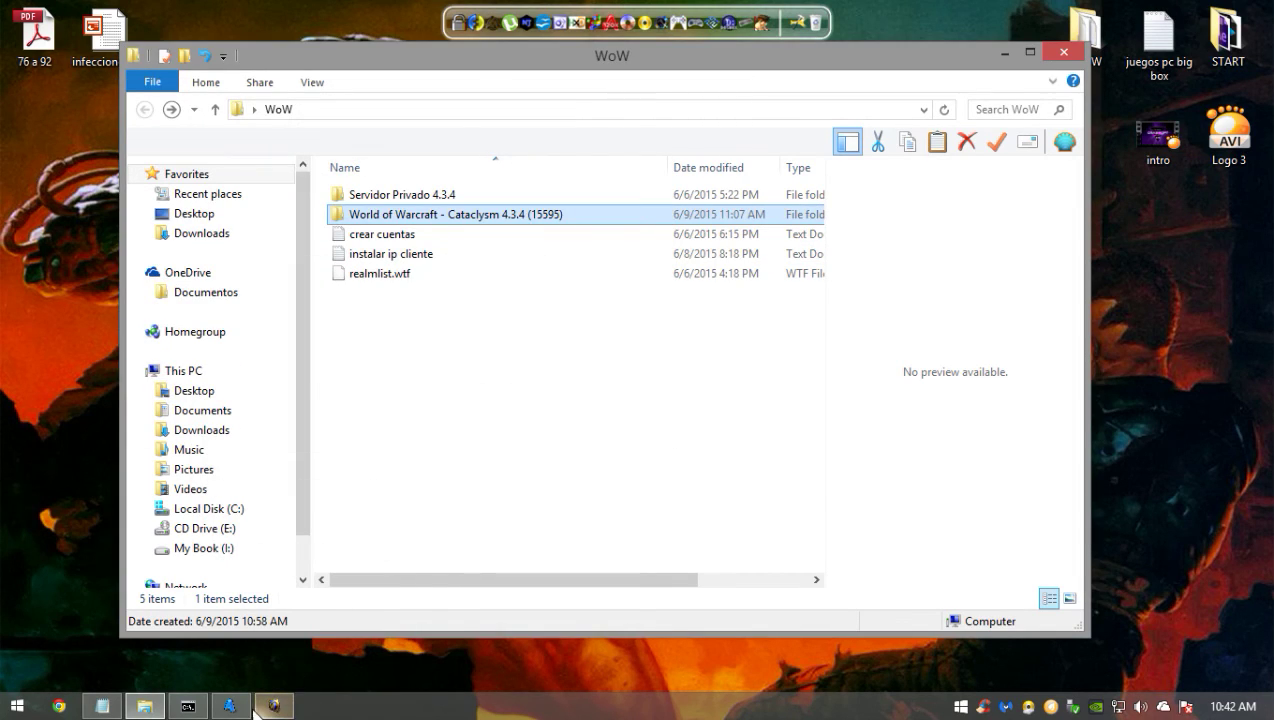
pyautogui.click(404, 364)
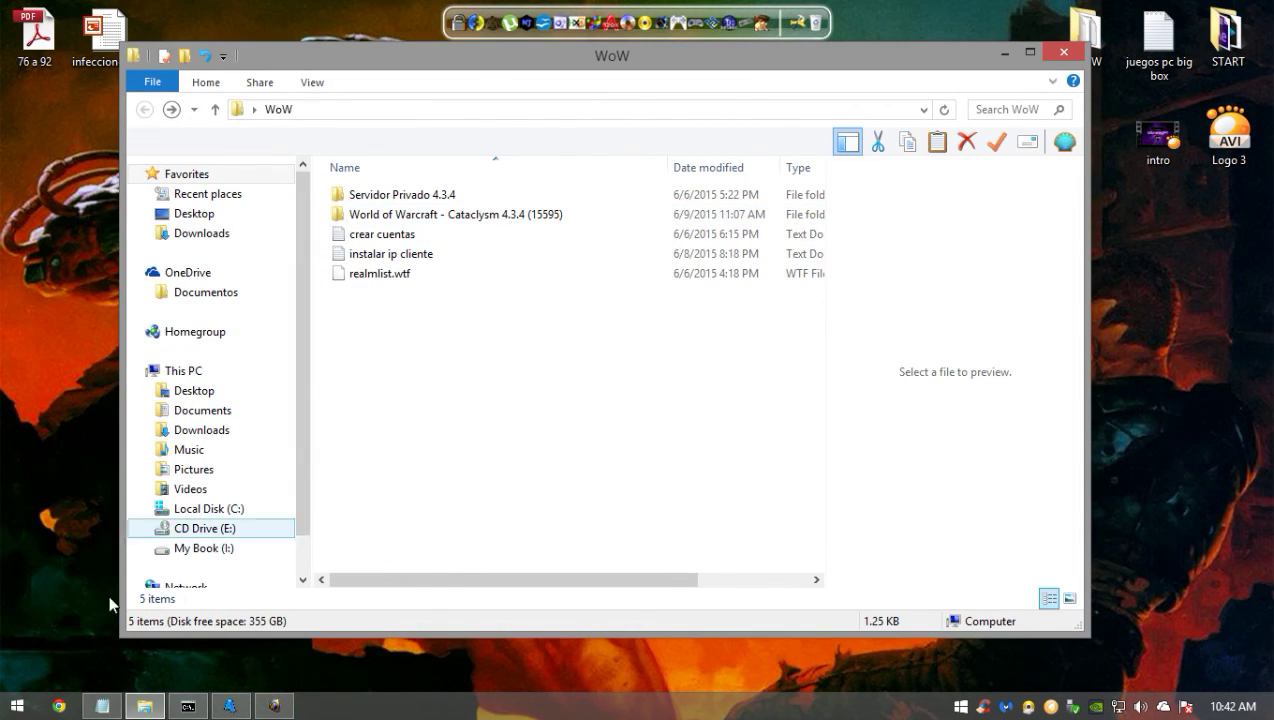
pyautogui.click(16, 706)
# - Open a blank Notepad, then close it without saving the scratch notes
pyautogui.click(108, 544)
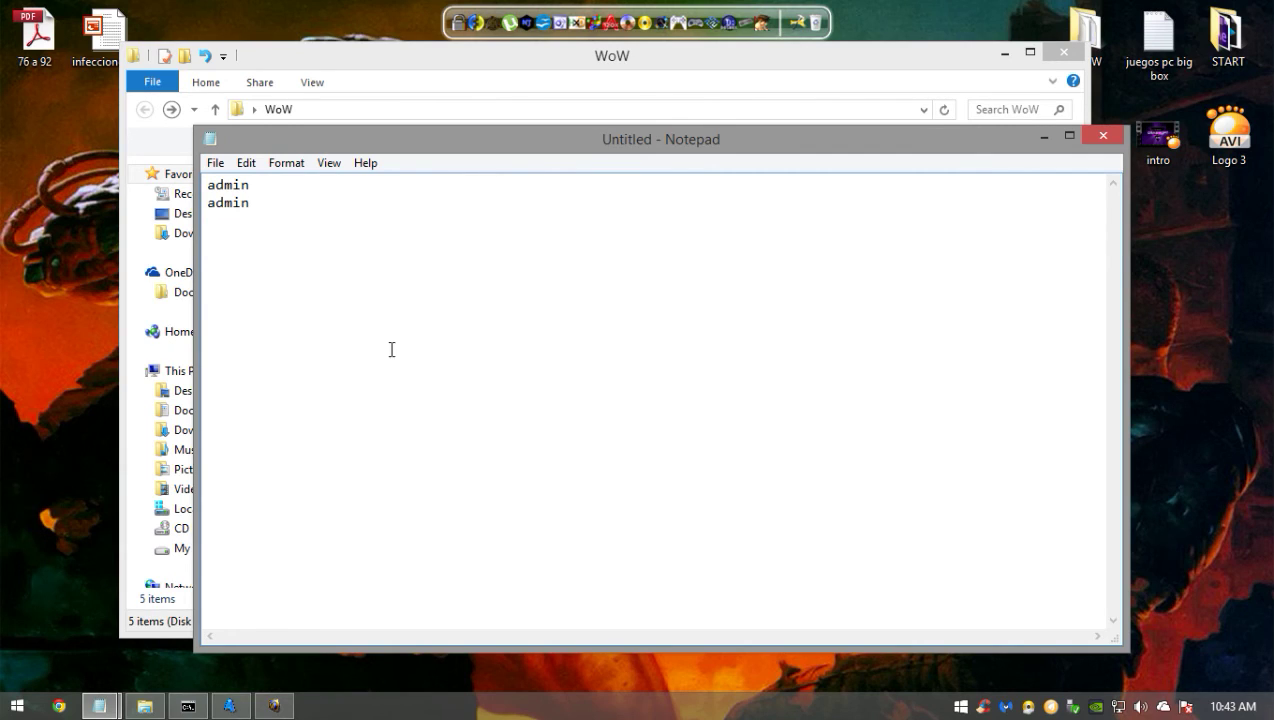
pyautogui.click(1103, 135)
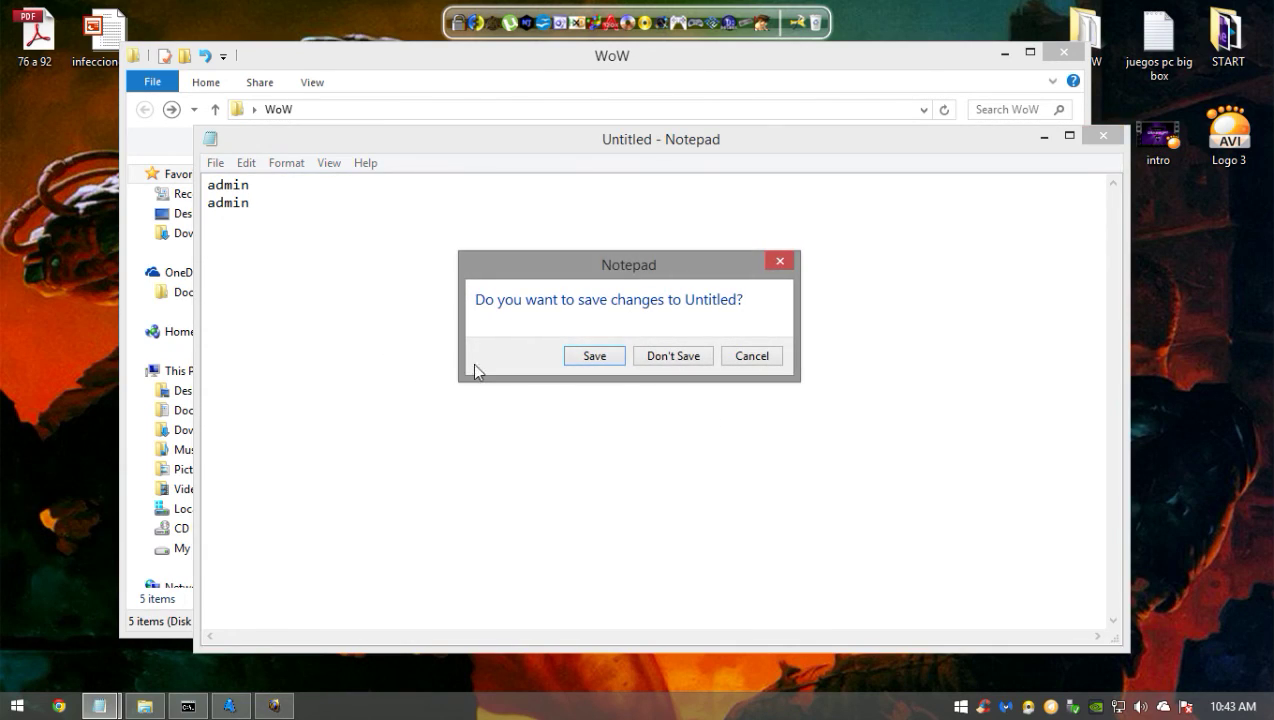
pyautogui.click(676, 356)
# - Open crear cuentas in Notepad and bring the worldserver console up beside it
pyautogui.hotkey('ctrl', 'a')
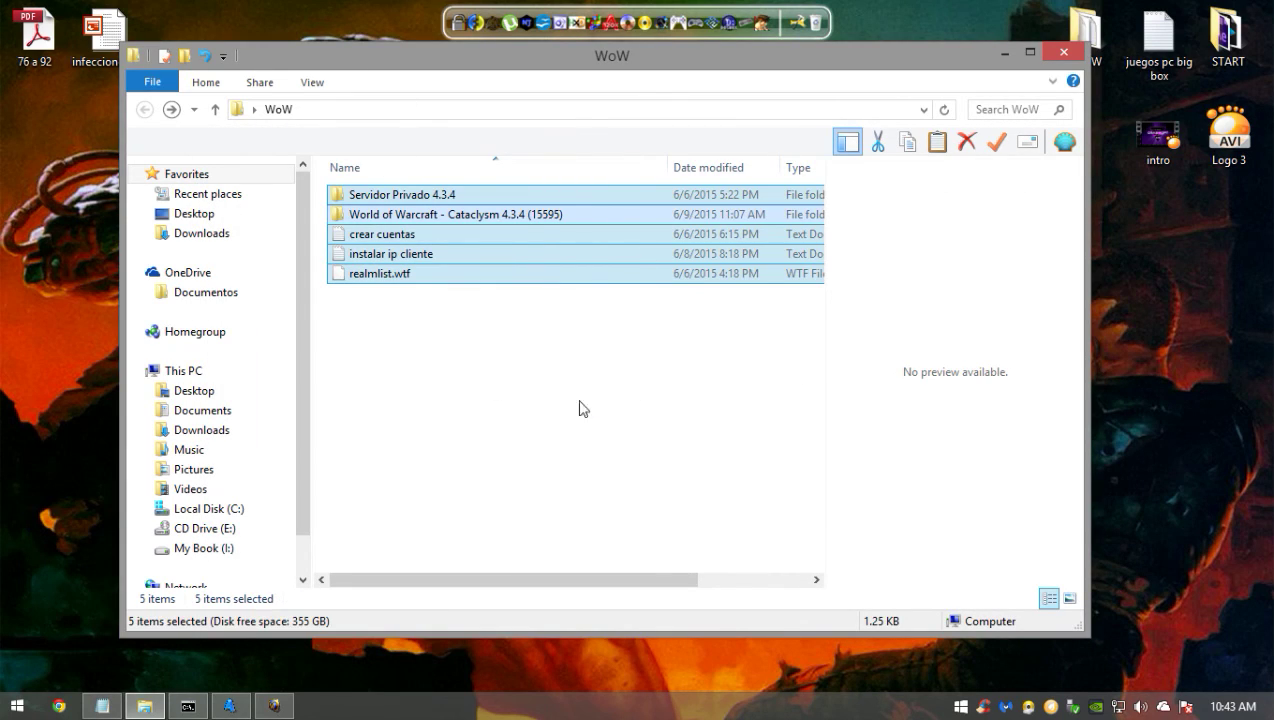
pyautogui.click(514, 320)
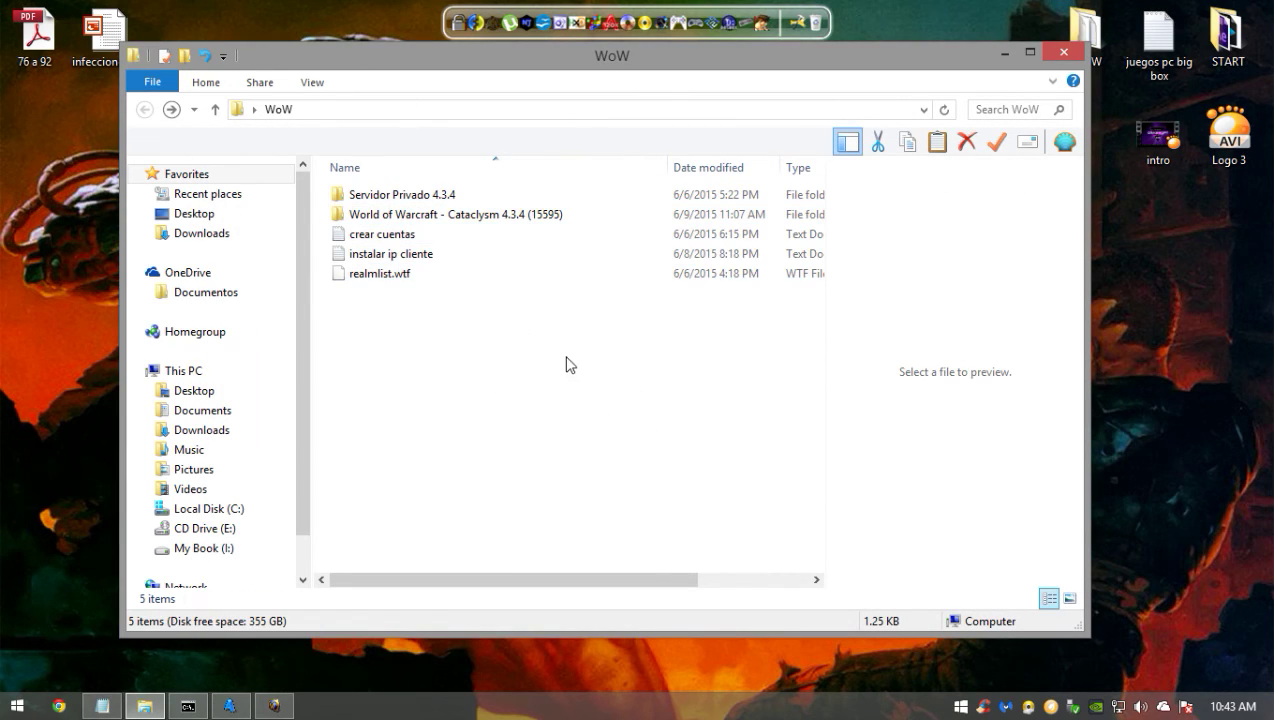
pyautogui.moveTo(566, 364); pyautogui.dragTo(463, 180)
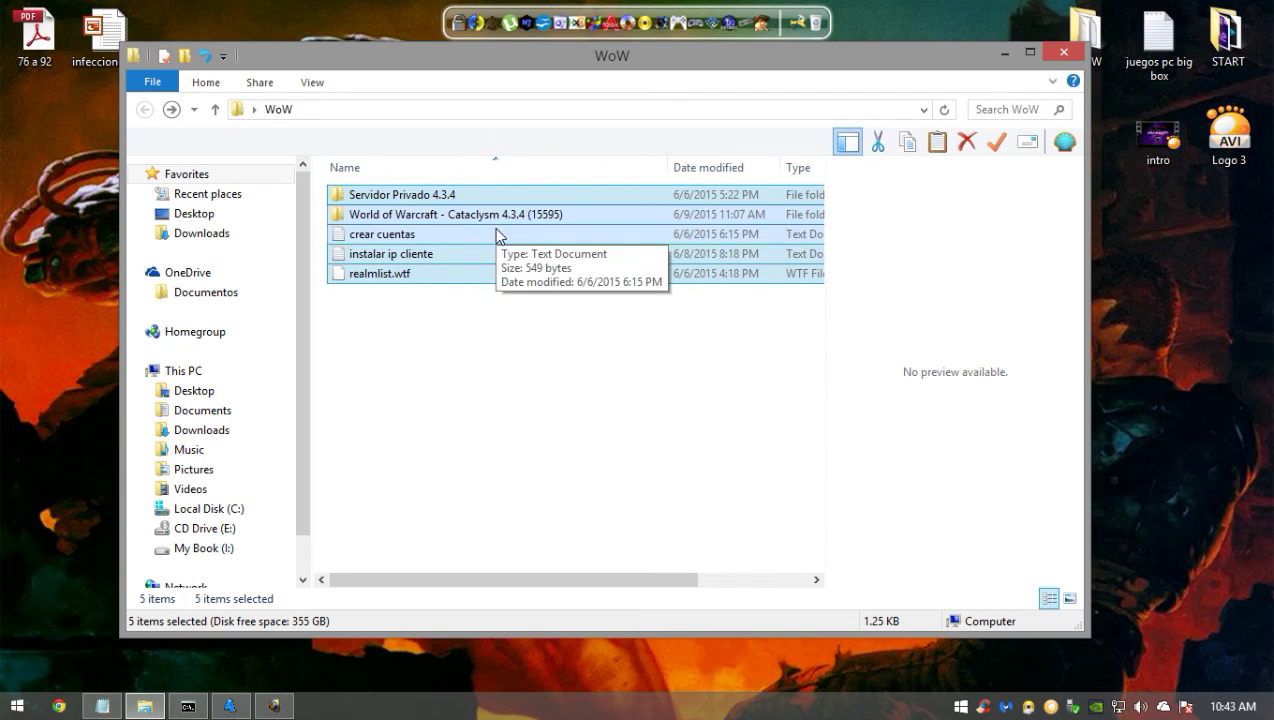
pyautogui.click(497, 235)
pyautogui.doubleClick(495, 230)
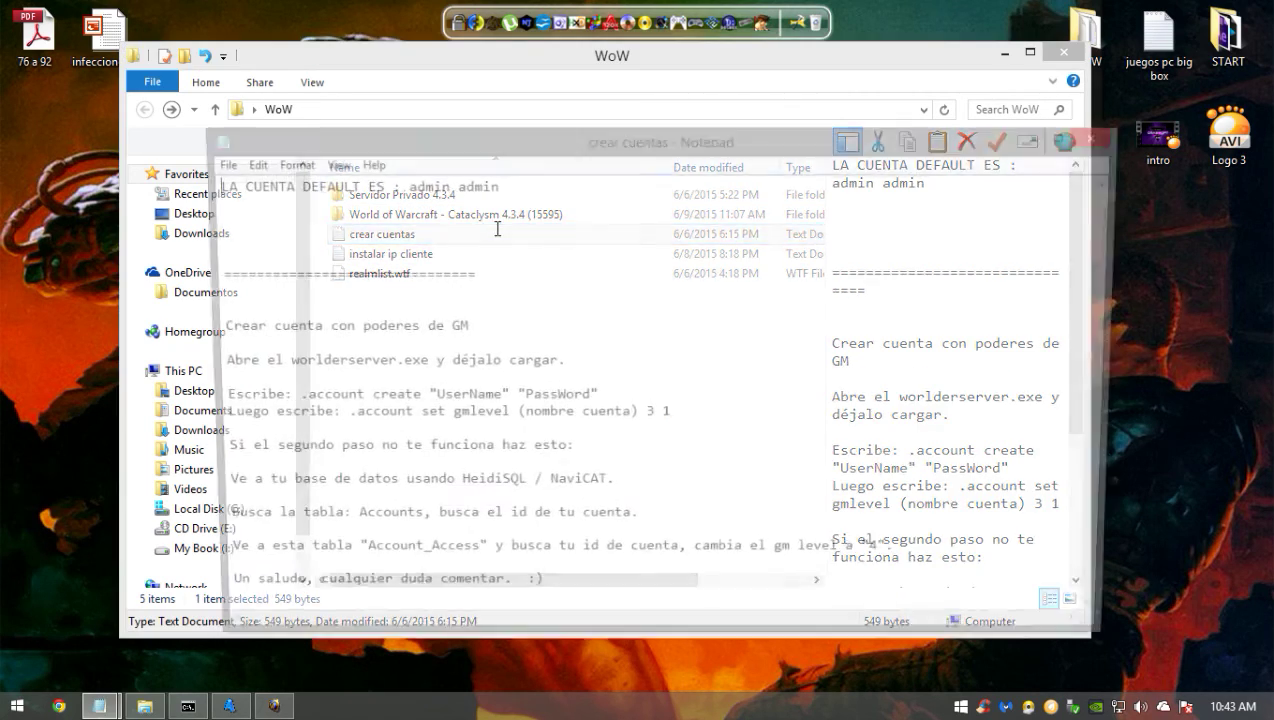
pyautogui.moveTo(412, 134); pyautogui.dragTo(1112, 116)
pyautogui.moveTo(628, 64); pyautogui.dragTo(560, 84)
pyautogui.moveTo(1028, 103); pyautogui.dragTo(839, 91)
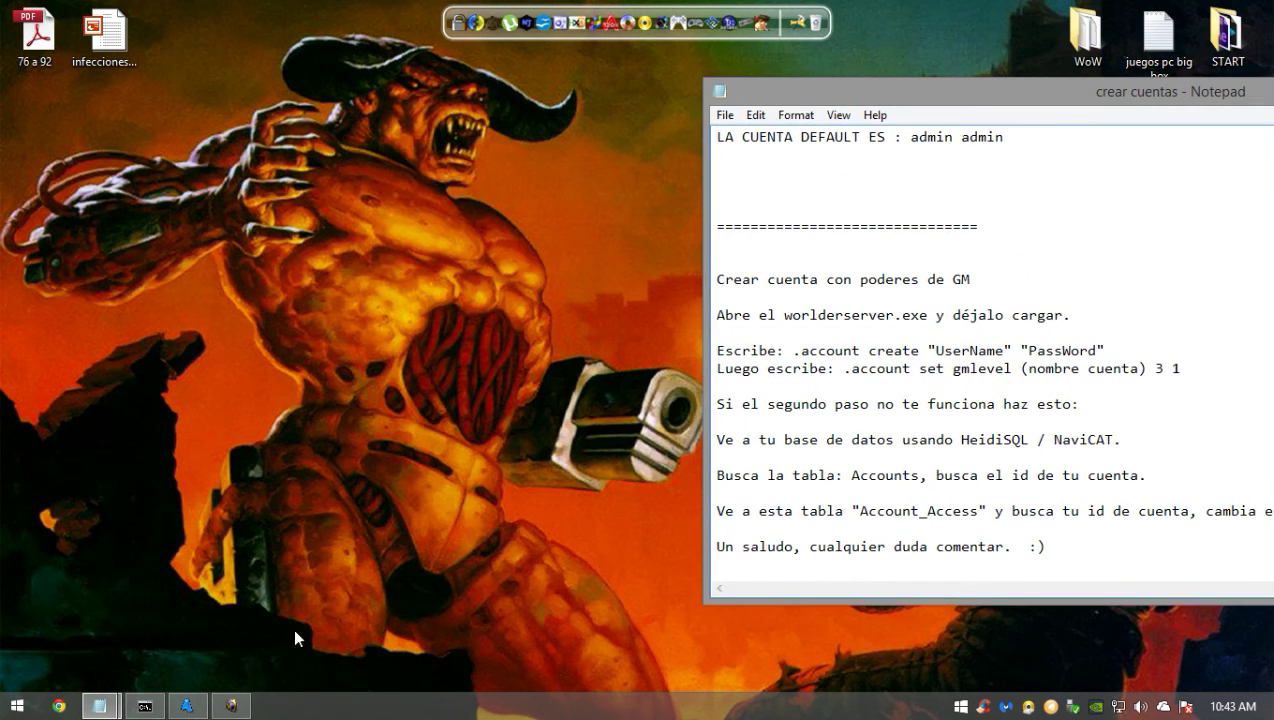
pyautogui.click(233, 707)
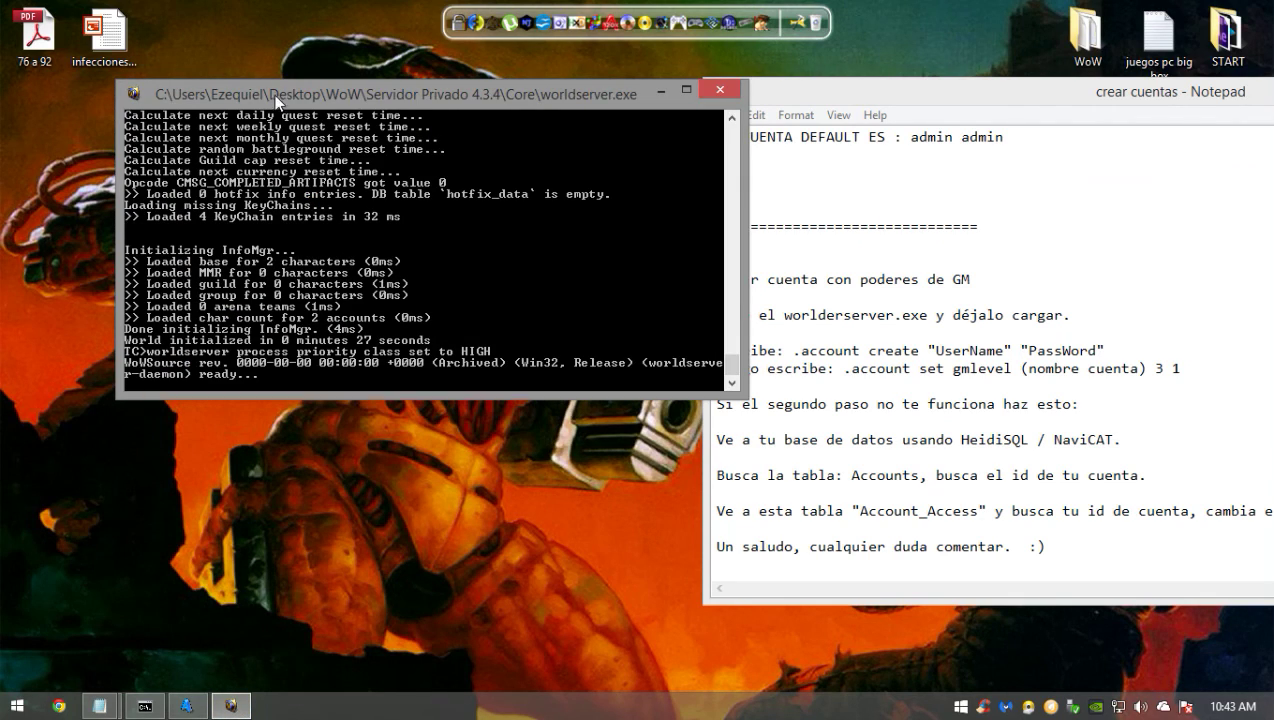
# - Create the game account 'tutorial' with its password using .account create in the worldserver console
pyautogui.moveTo(286, 92); pyautogui.dragTo(238, 148)
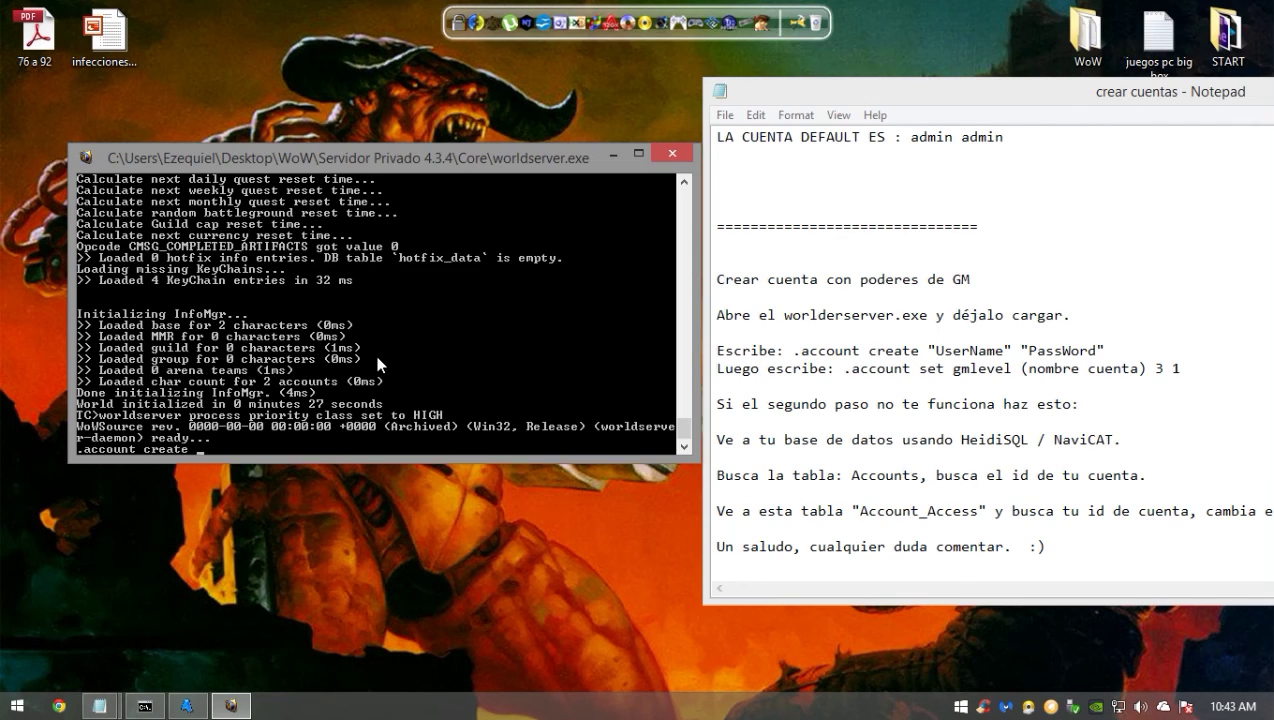
pyautogui.write('Tutorial')
pyautogui.press('BackSpace')
pyautogui.press('BackSpace')
pyautogui.press('BackSpace')
pyautogui.press('BackSpace')
pyautogui.press('BackSpace')
pyautogui.write('tutorial')
pyautogui.write('123456')
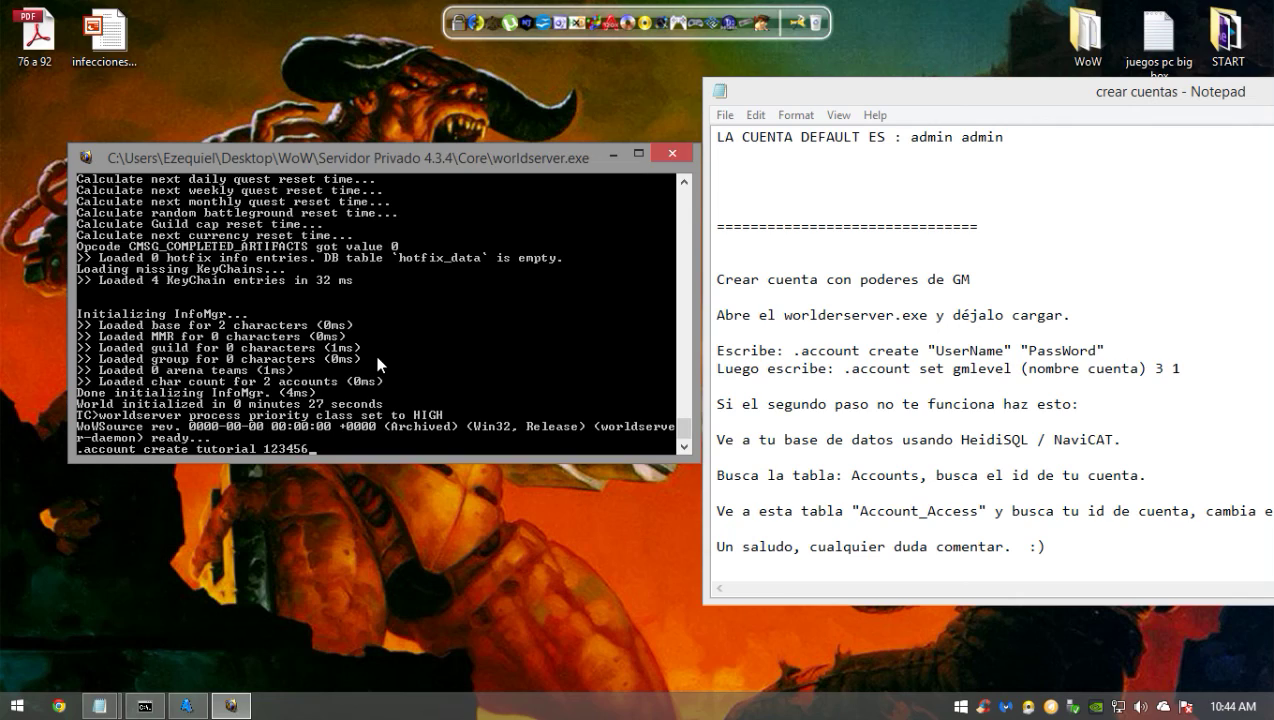
pyautogui.press('Return')
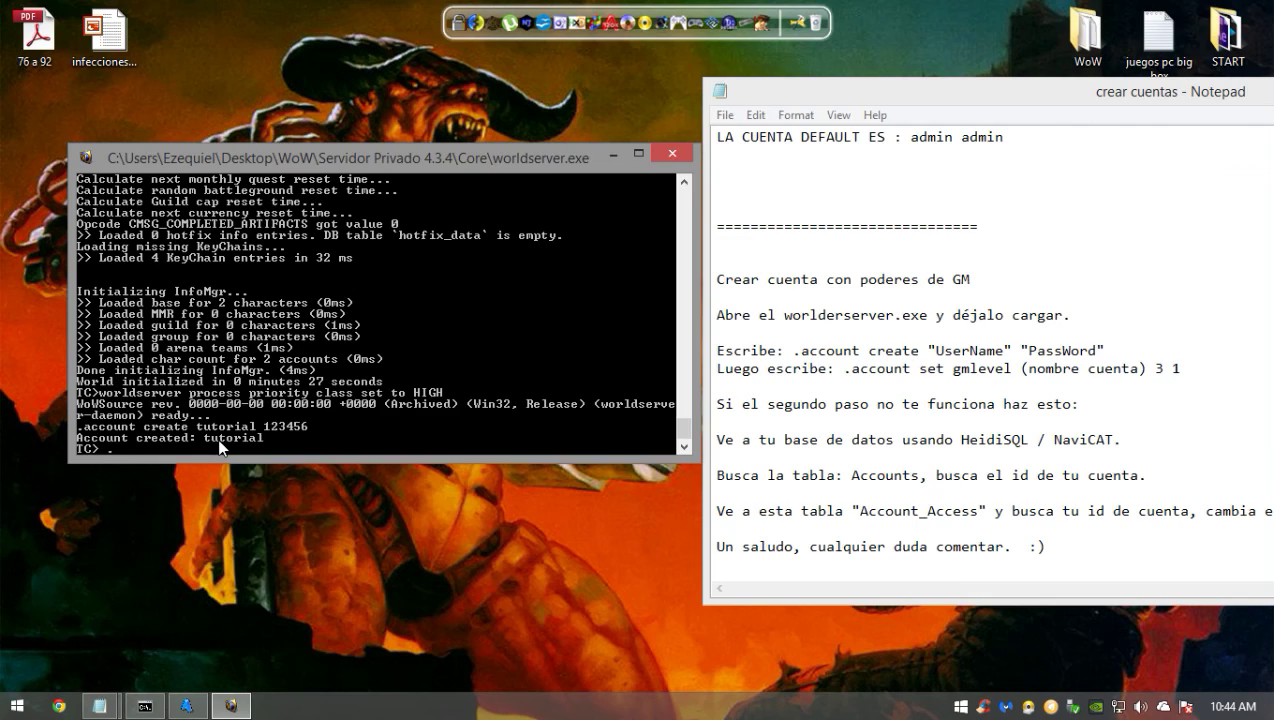
# - Discard the unfinished gmlevel command, close the account notes, minimize the console and restore the download-links Notepad
pyautogui.write('account set gmlevel tutorial')
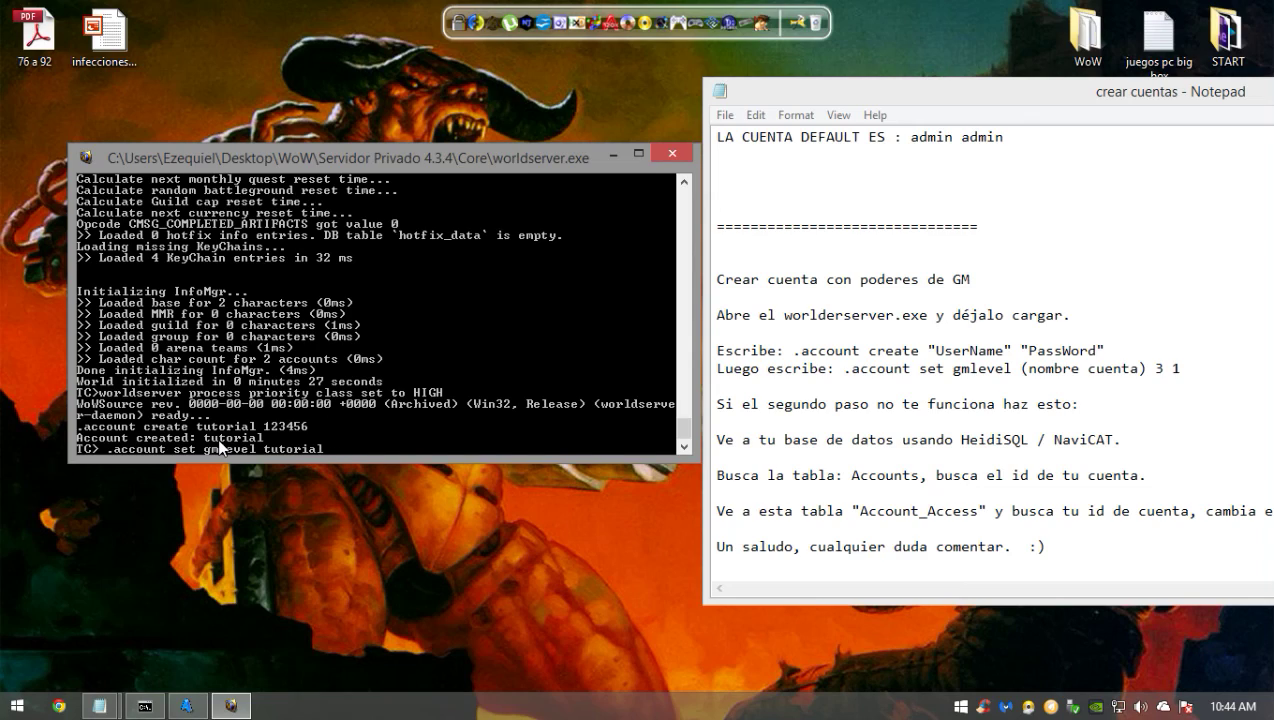
pyautogui.press('BackSpace')
pyautogui.press('BackSpace')
pyautogui.press('BackSpace')
pyautogui.press('BackSpace')
pyautogui.press('BackSpace')
pyautogui.press('BackSpace')
pyautogui.press('BackSpace')
pyautogui.press('BackSpace')
pyautogui.press('BackSpace')
pyautogui.press('BackSpace')
pyautogui.press('BackSpace')
pyautogui.press('BackSpace')
pyautogui.press('BackSpace')
pyautogui.press('BackSpace')
pyautogui.press('BackSpace')
pyautogui.press('BackSpace')
pyautogui.press('BackSpace')
pyautogui.press('BackSpace')
pyautogui.press('BackSpace')
pyautogui.press('BackSpace')
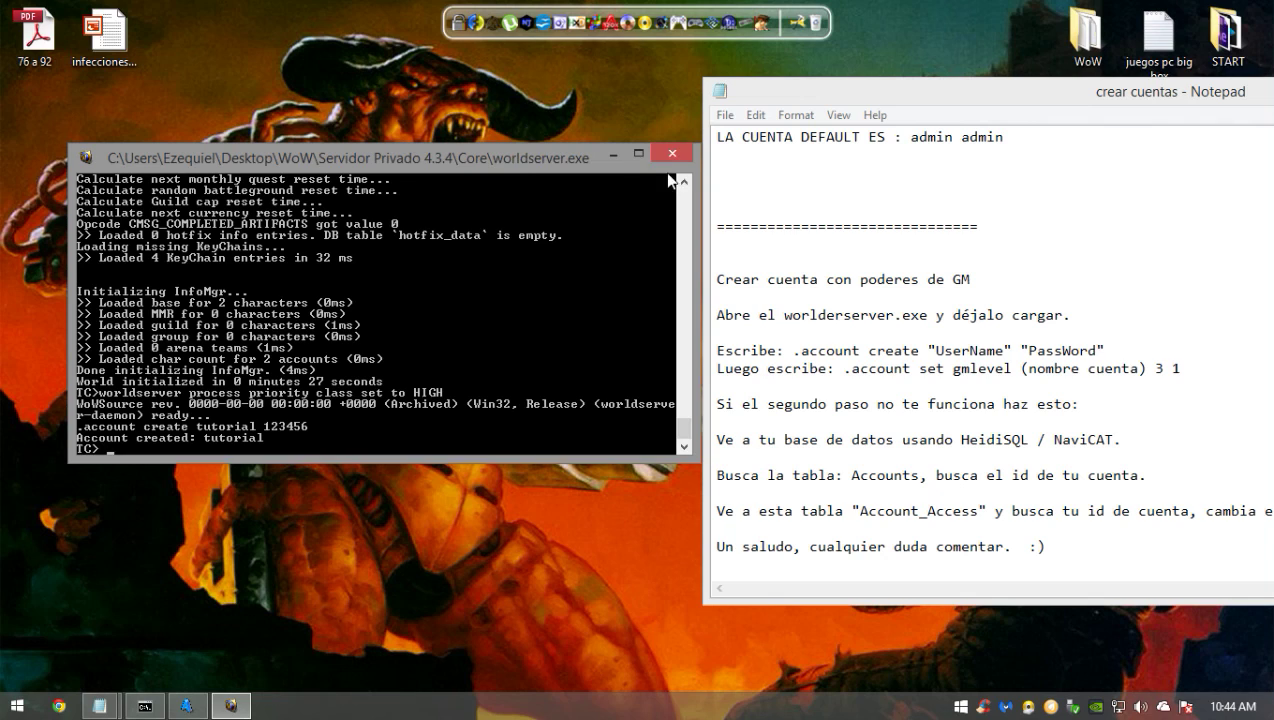
pyautogui.moveTo(843, 96); pyautogui.dragTo(432, 128)
pyautogui.click(1200, 120)
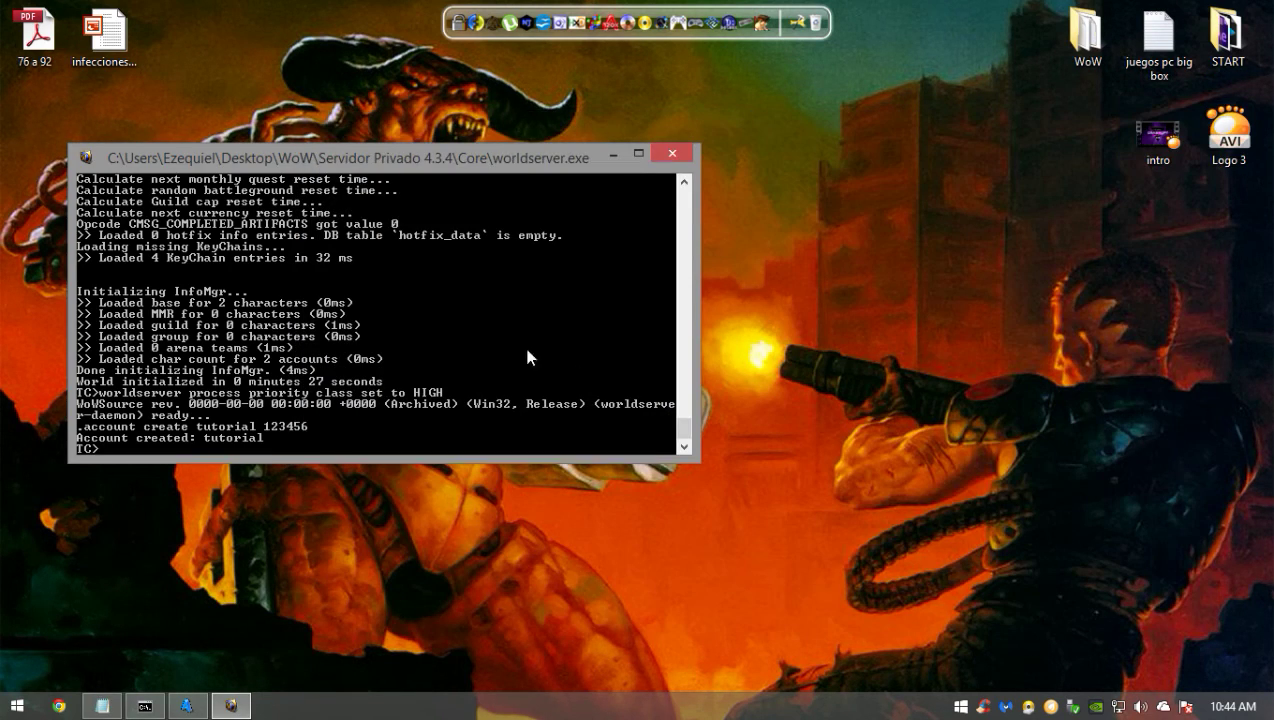
pyautogui.click(231, 706)
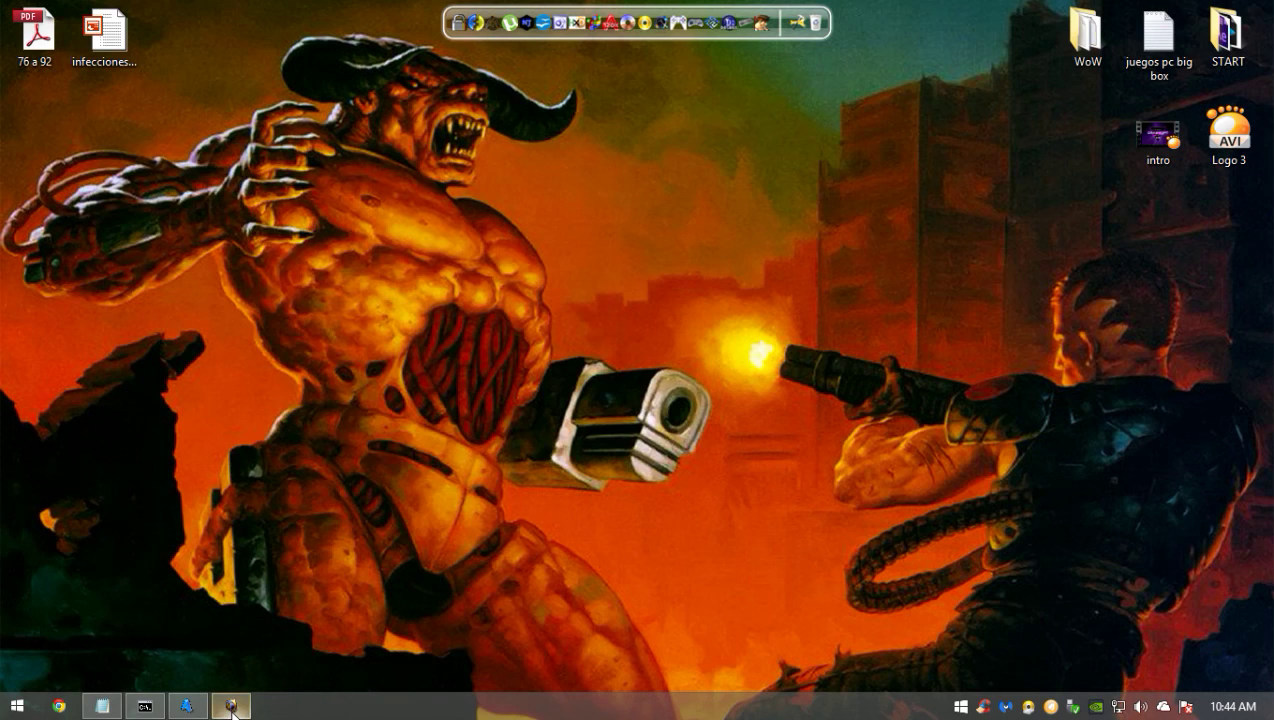
pyautogui.click(102, 706)
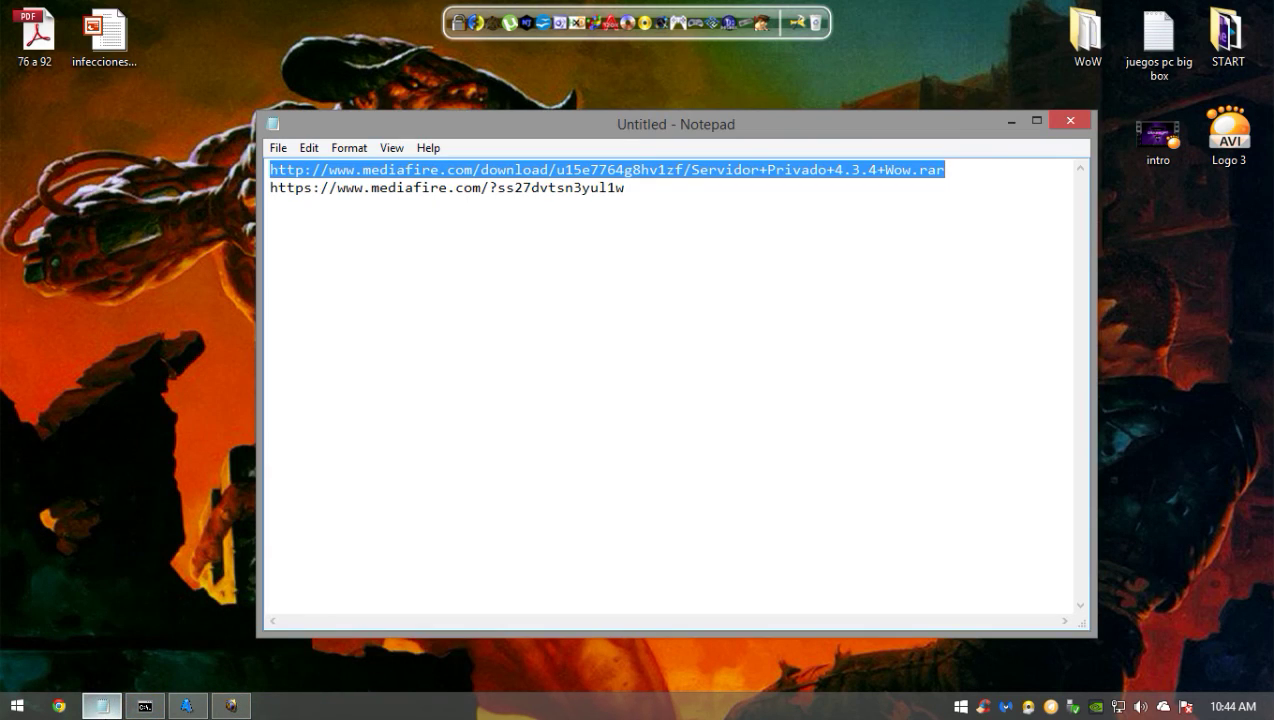
# - Open the desktop WoW folder's World of Warcraft - Cataclysm 4.3.4 (15595) subfolder
pyautogui.click(102, 706)
pyautogui.doubleClick(1085, 32)
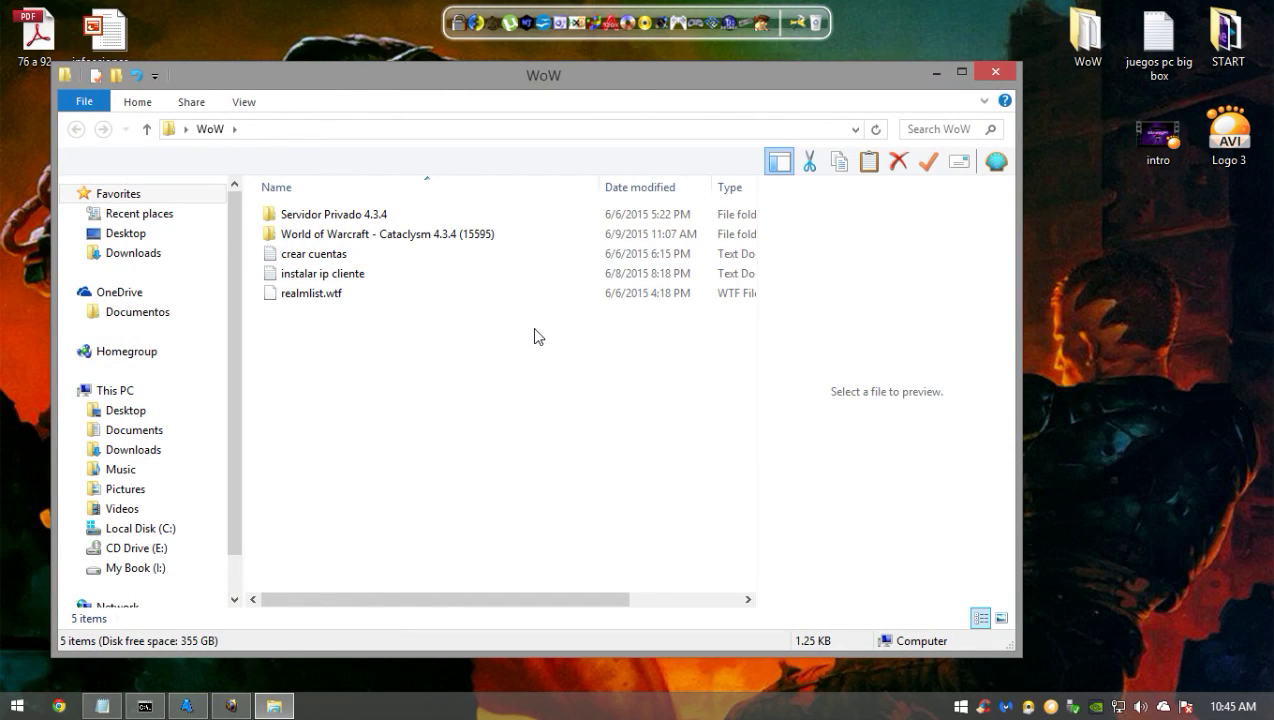
pyautogui.click(976, 76)
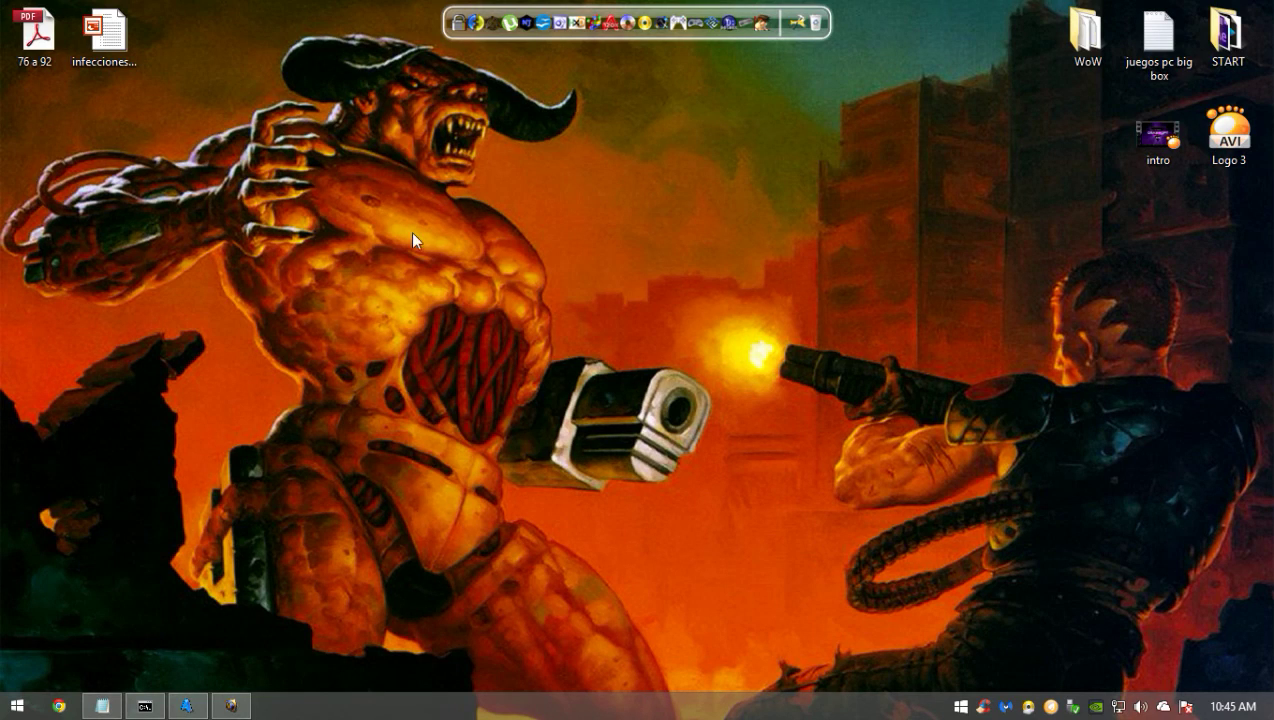
pyautogui.doubleClick(1113, 37)
pyautogui.doubleClick(455, 242)
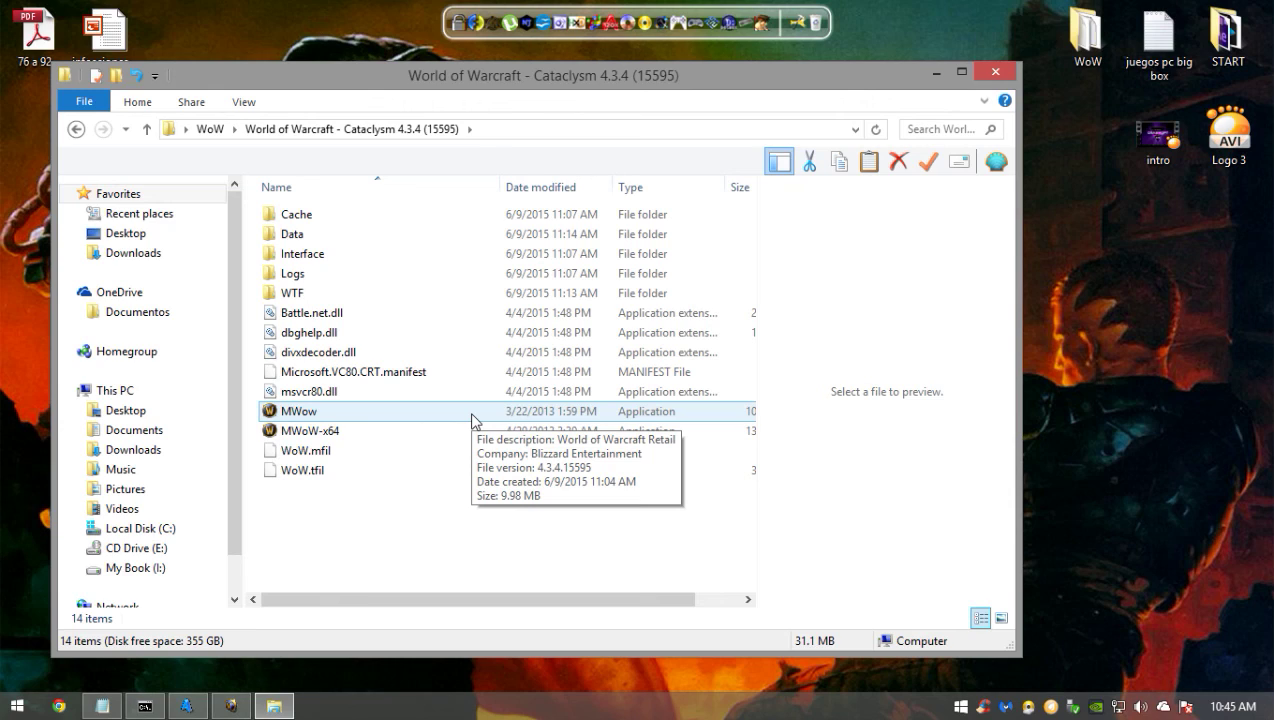
# - Run MWow, confirming the security warning, and close the folder window
pyautogui.doubleClick(472, 415)
pyautogui.click(690, 374)
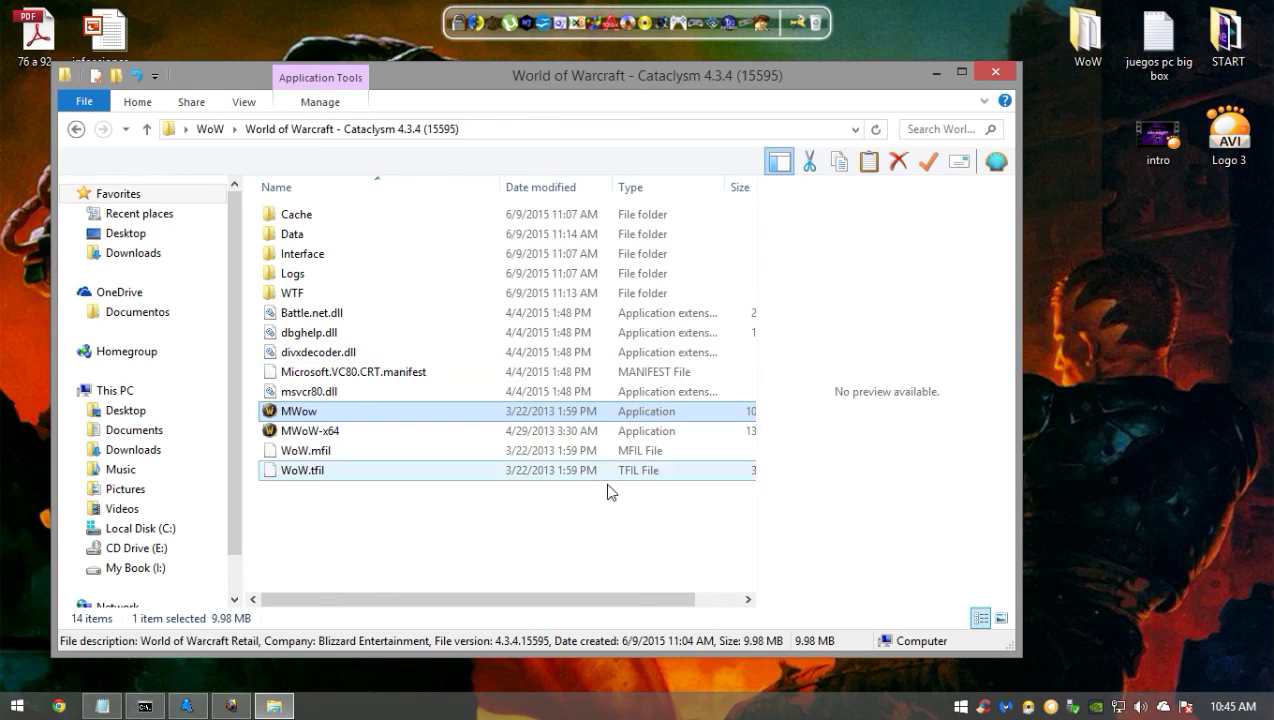
pyautogui.click(547, 428)
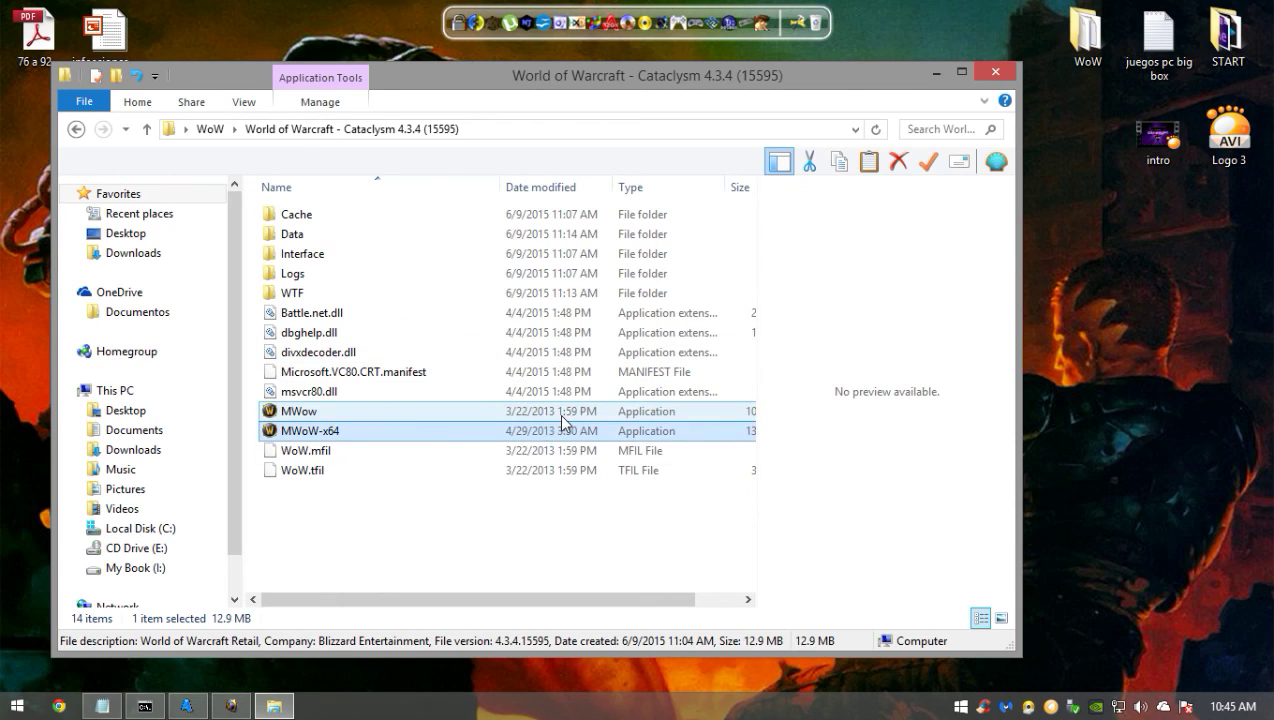
pyautogui.click(561, 414)
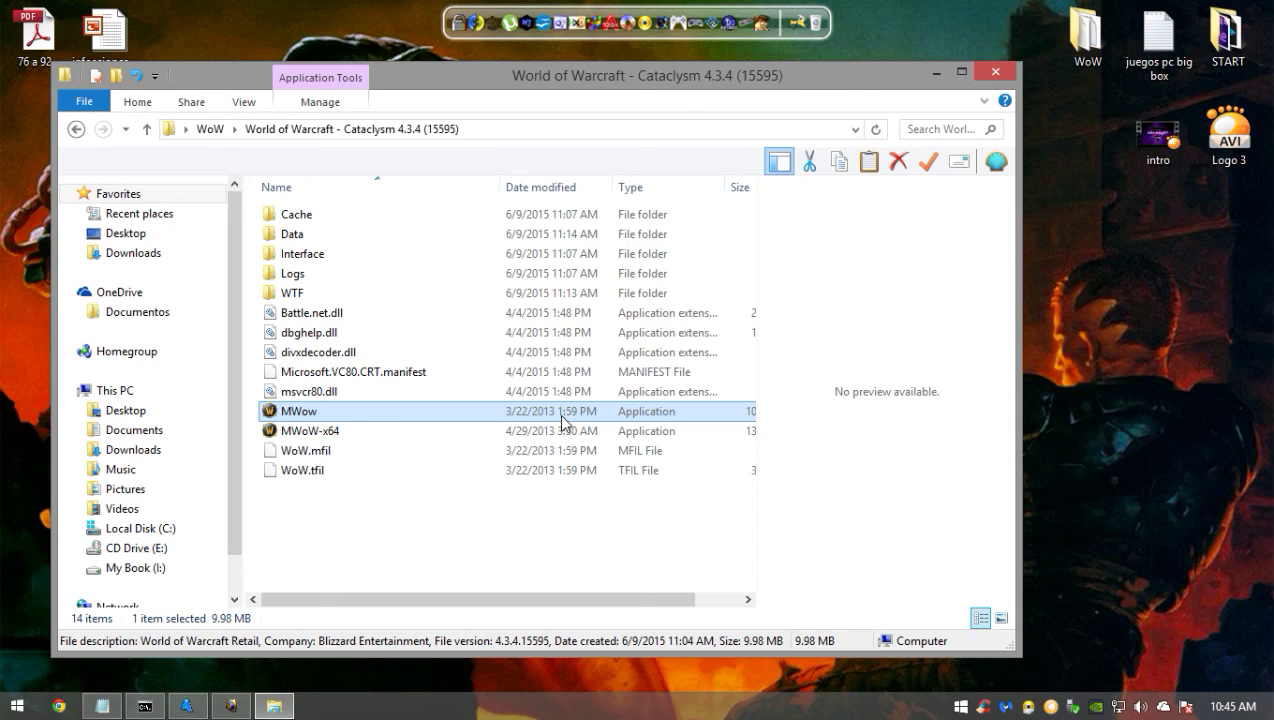
pyautogui.doubleClick(561, 420)
pyautogui.click(703, 383)
pyautogui.click(986, 73)
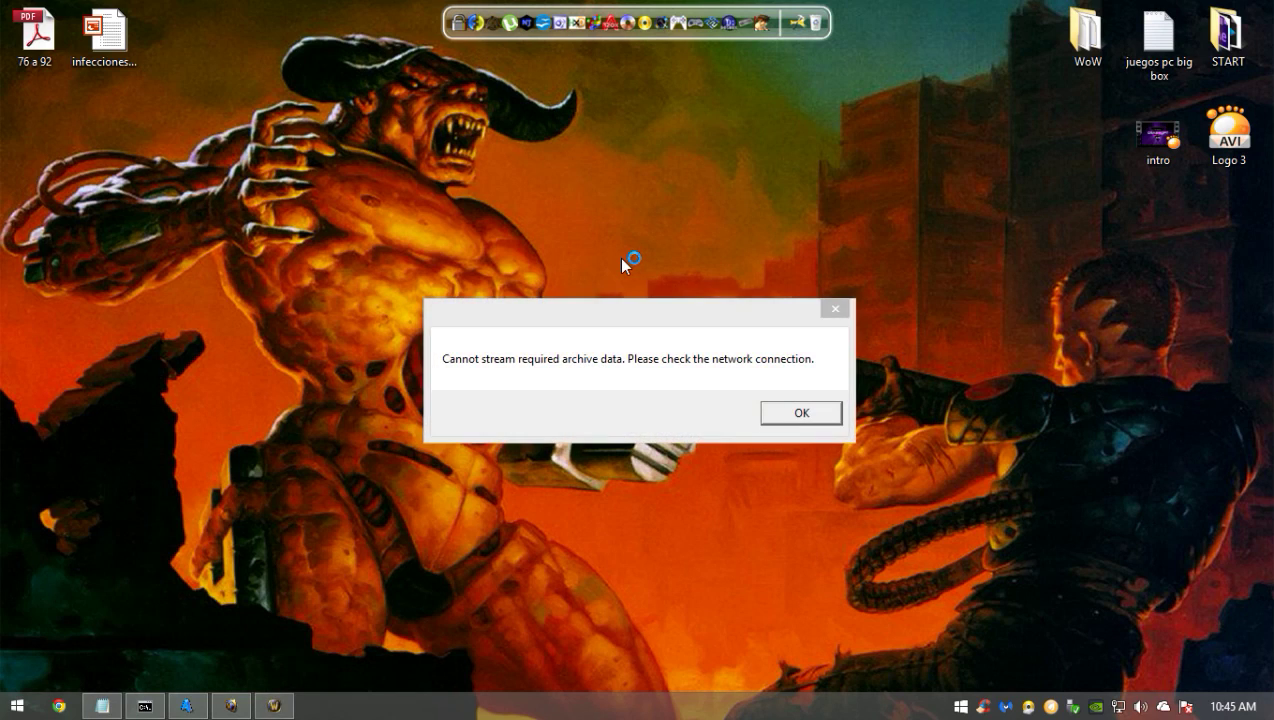
# - Dismiss the archive-streaming error, reopen the Cataclysm 4.3.4 folder and relaunch MWow
pyautogui.click(792, 415)
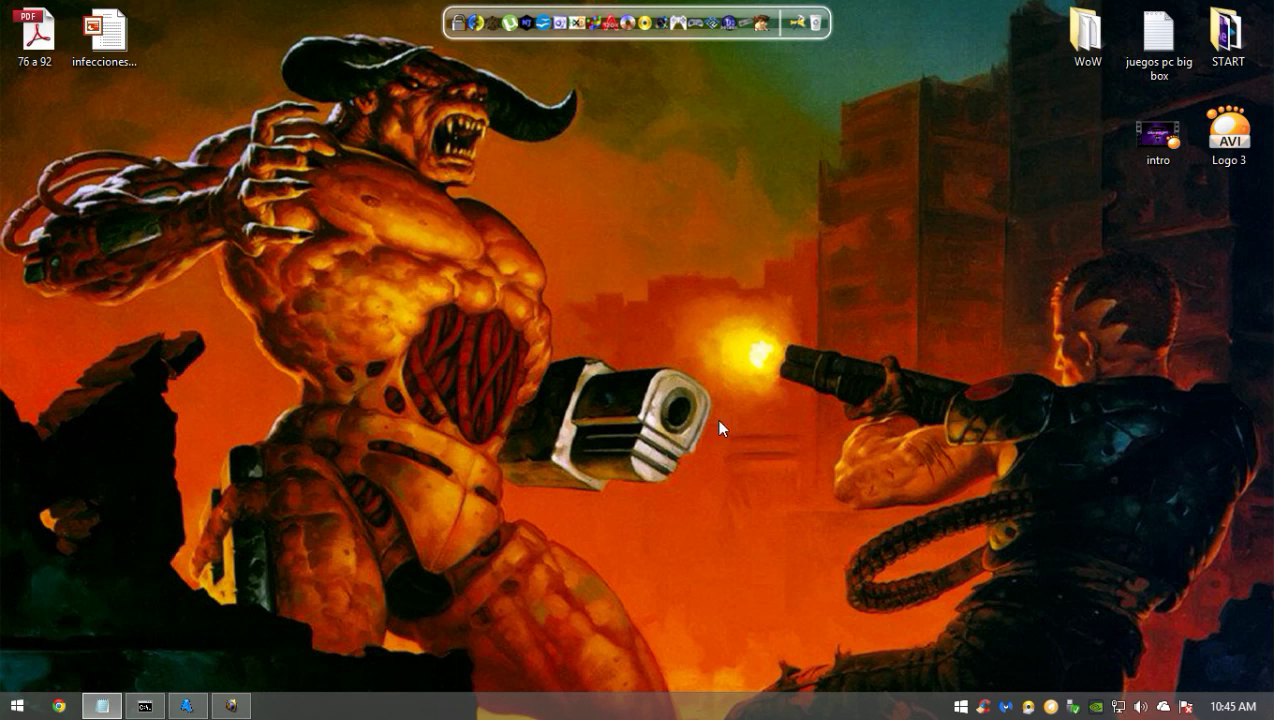
pyautogui.click(231, 706)
pyautogui.click(231, 706)
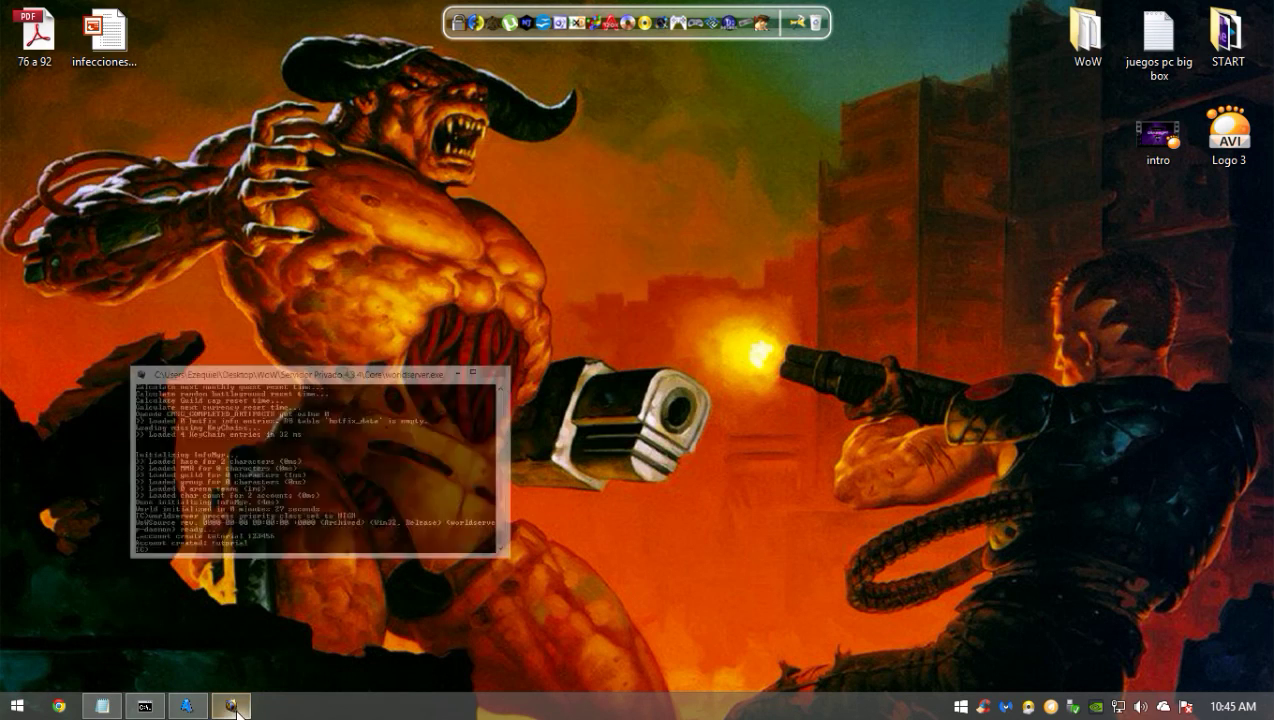
pyautogui.doubleClick(1100, 30)
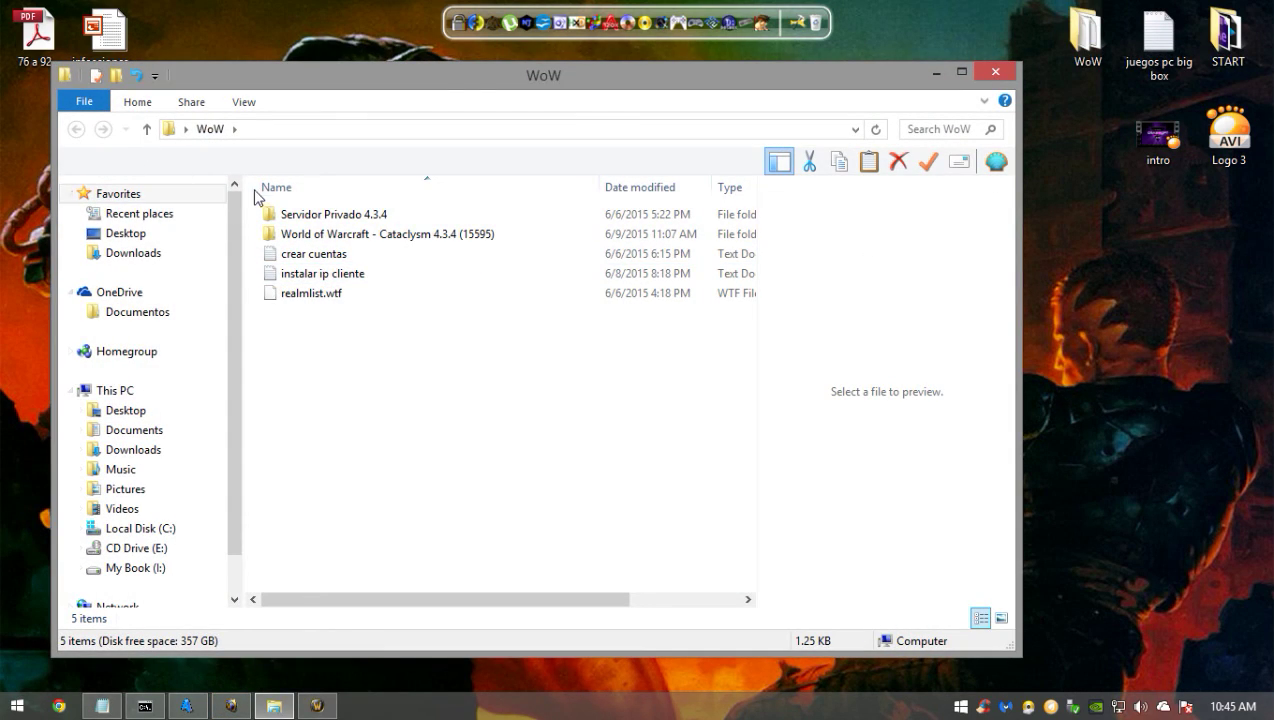
pyautogui.doubleClick(300, 234)
pyautogui.doubleClick(334, 413)
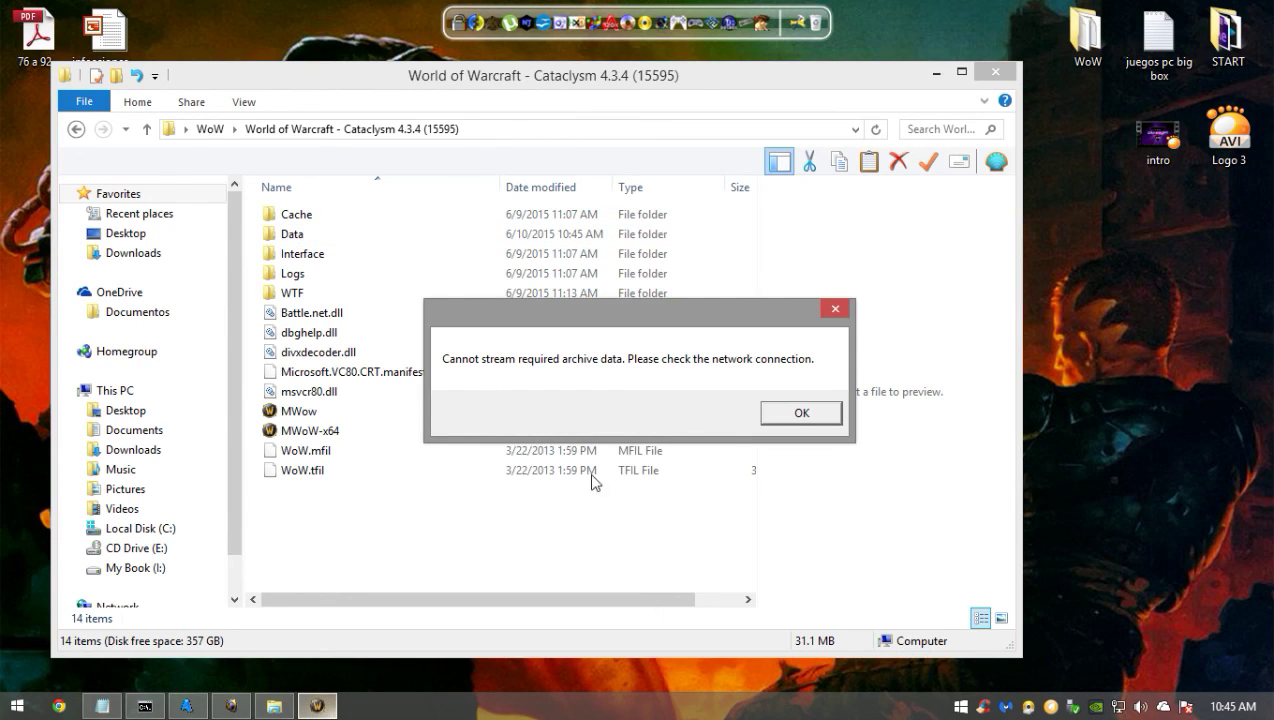
# - Try MWoW-x64, dismissing its streaming error, then run MWow again until the login screen appears
pyautogui.click(796, 412)
pyautogui.click(367, 429)
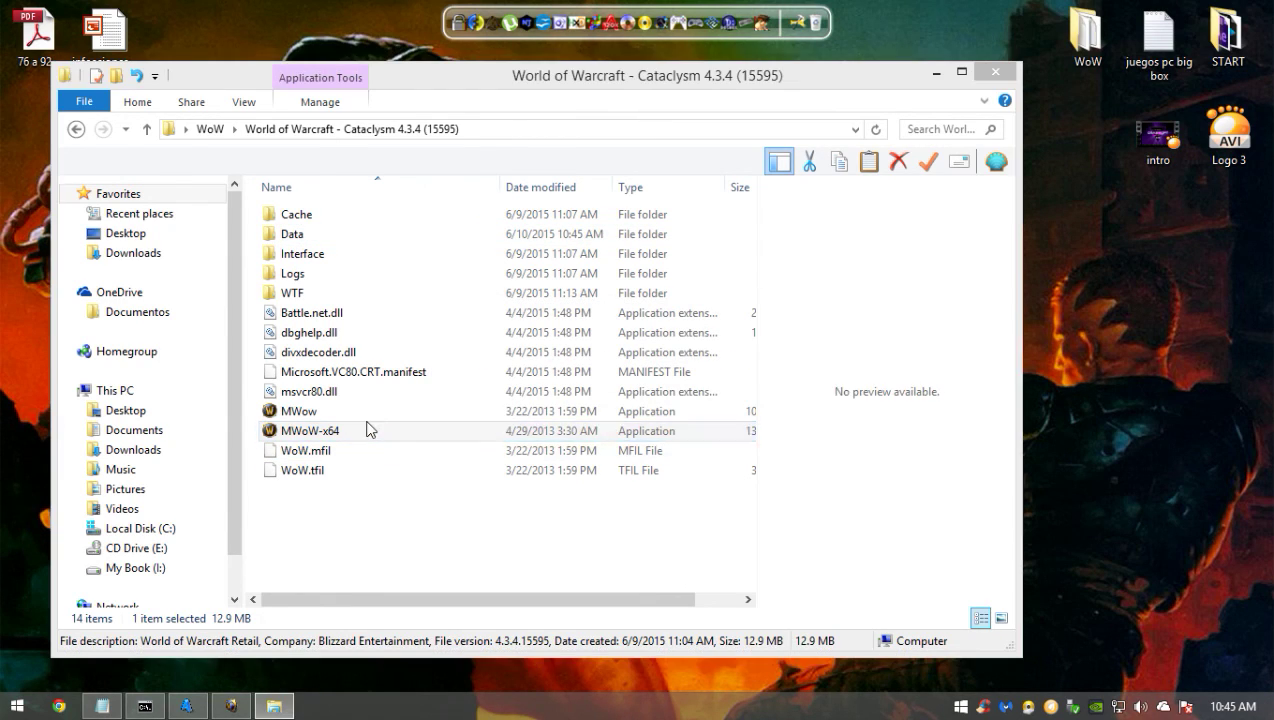
pyautogui.doubleClick(367, 429)
pyautogui.click(724, 377)
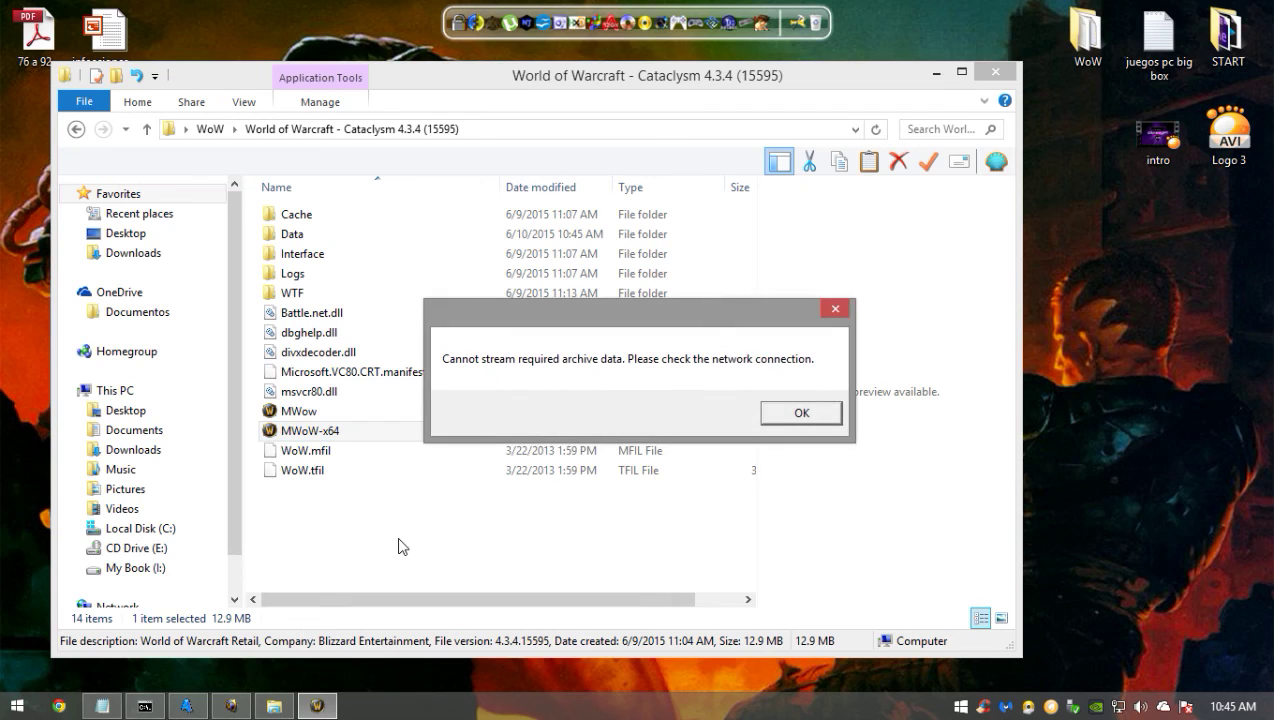
pyautogui.click(799, 413)
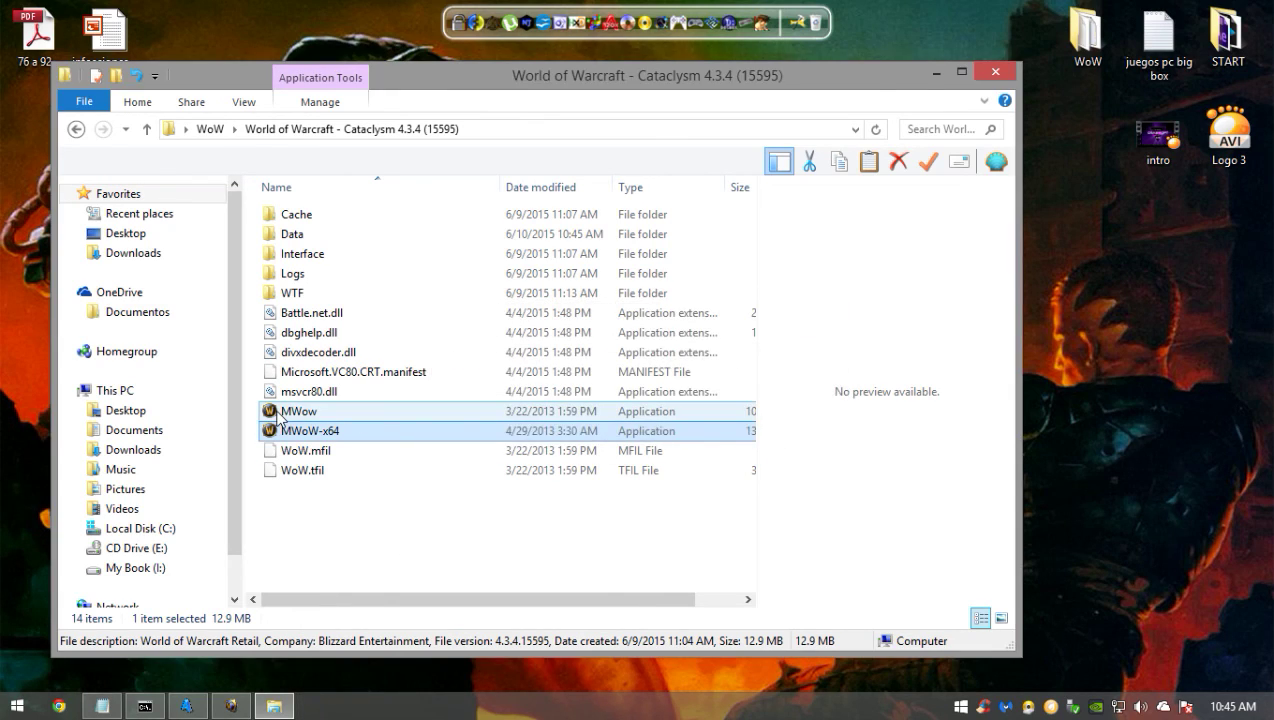
pyautogui.doubleClick(285, 411)
pyautogui.click(668, 378)
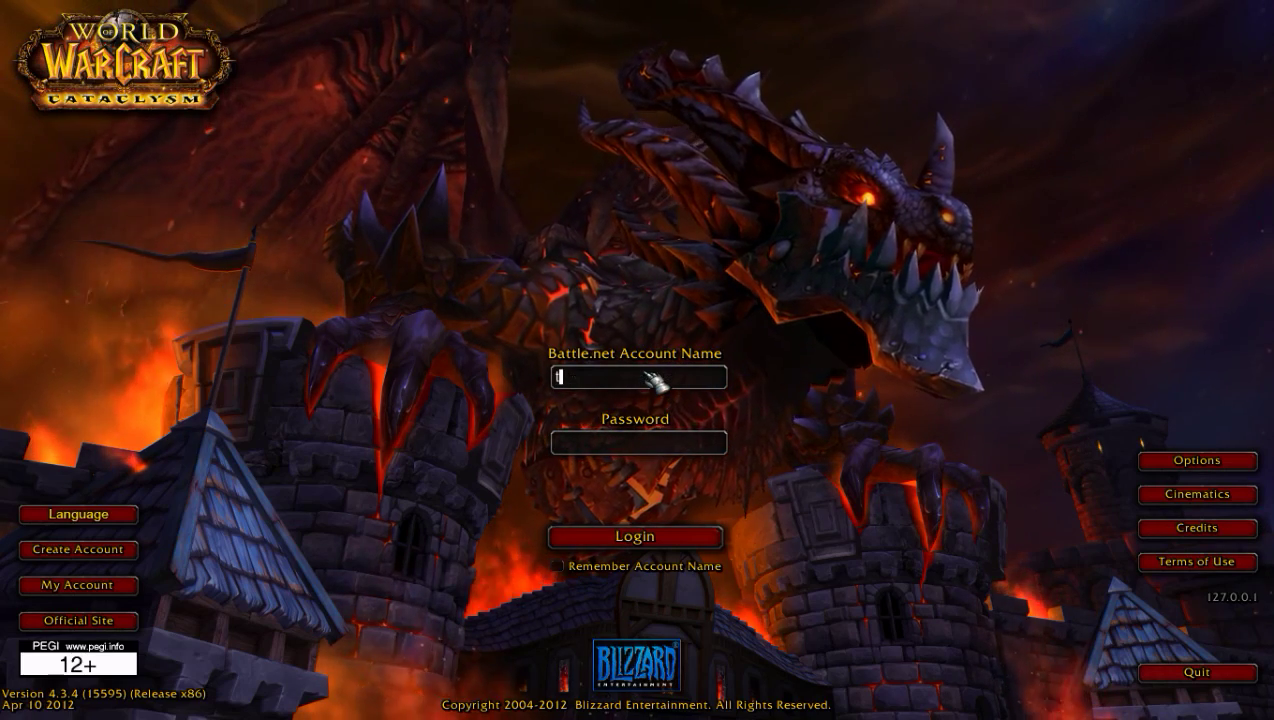
# - Log in as tutorial with the account password, dismiss the invalid-login error and begin retyping the password
pyautogui.write('tutorial')
pyautogui.press('Tab')
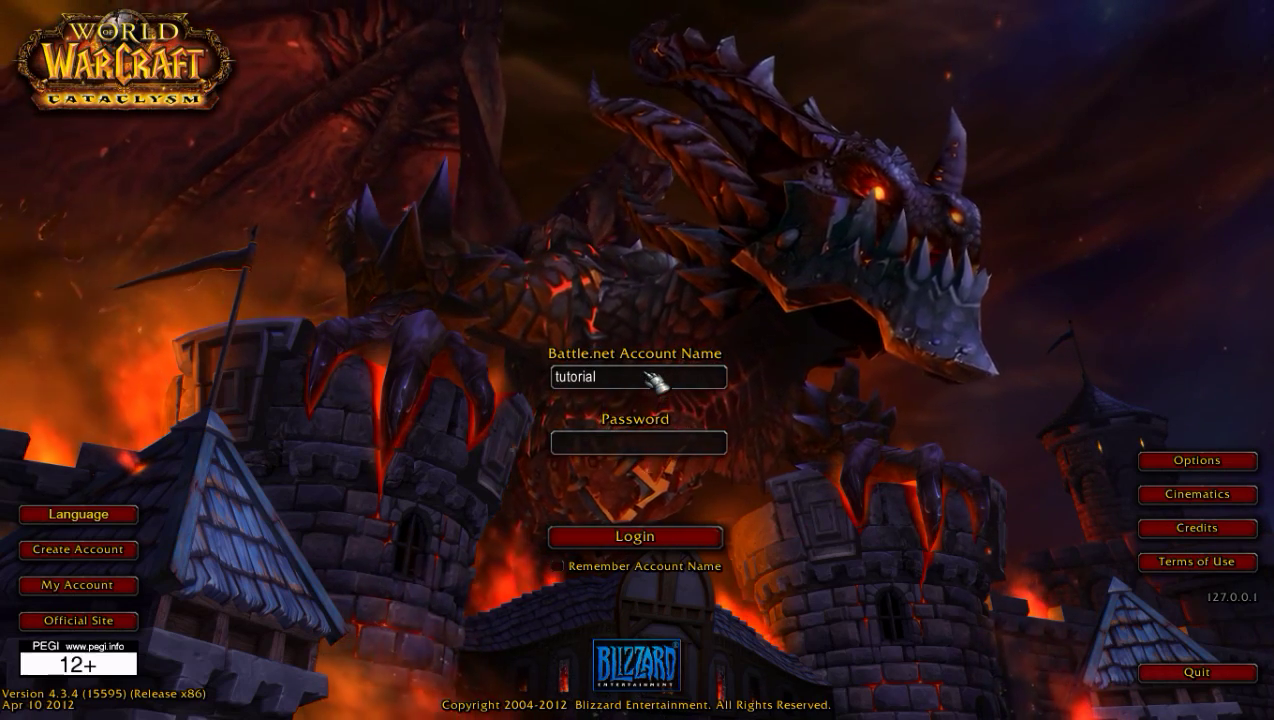
pyautogui.write('*****')
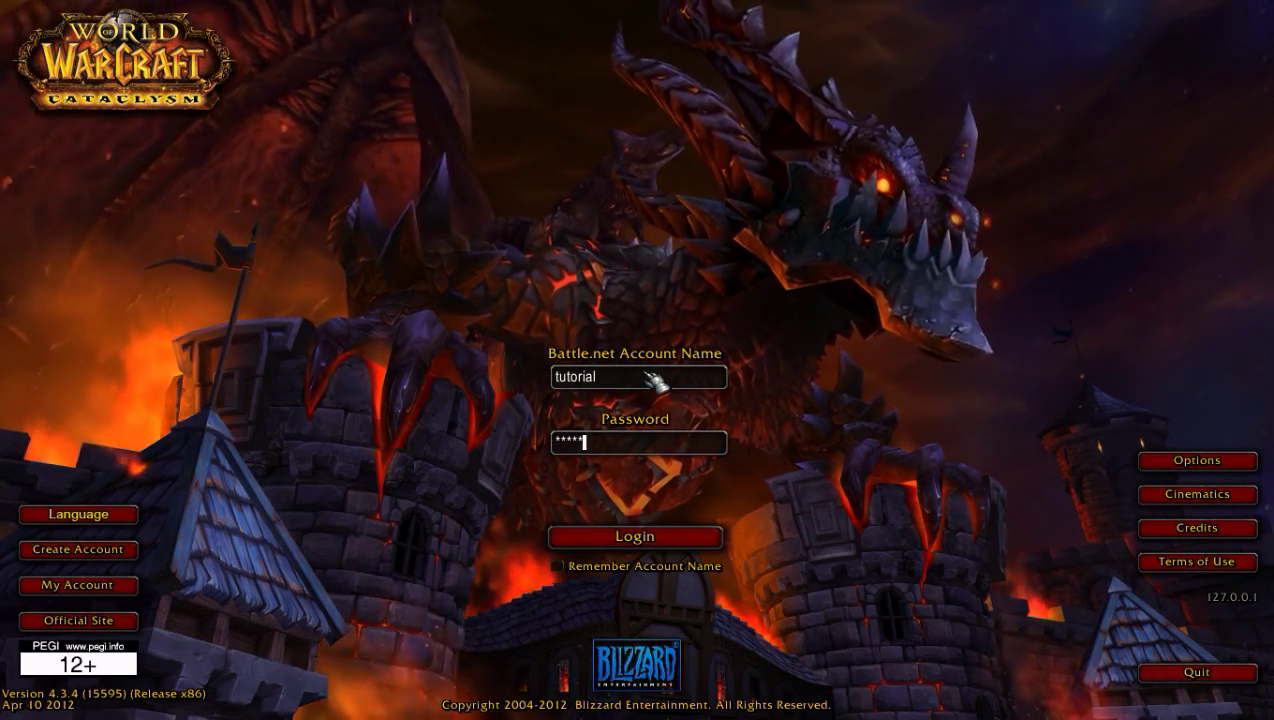
pyautogui.click(664, 535)
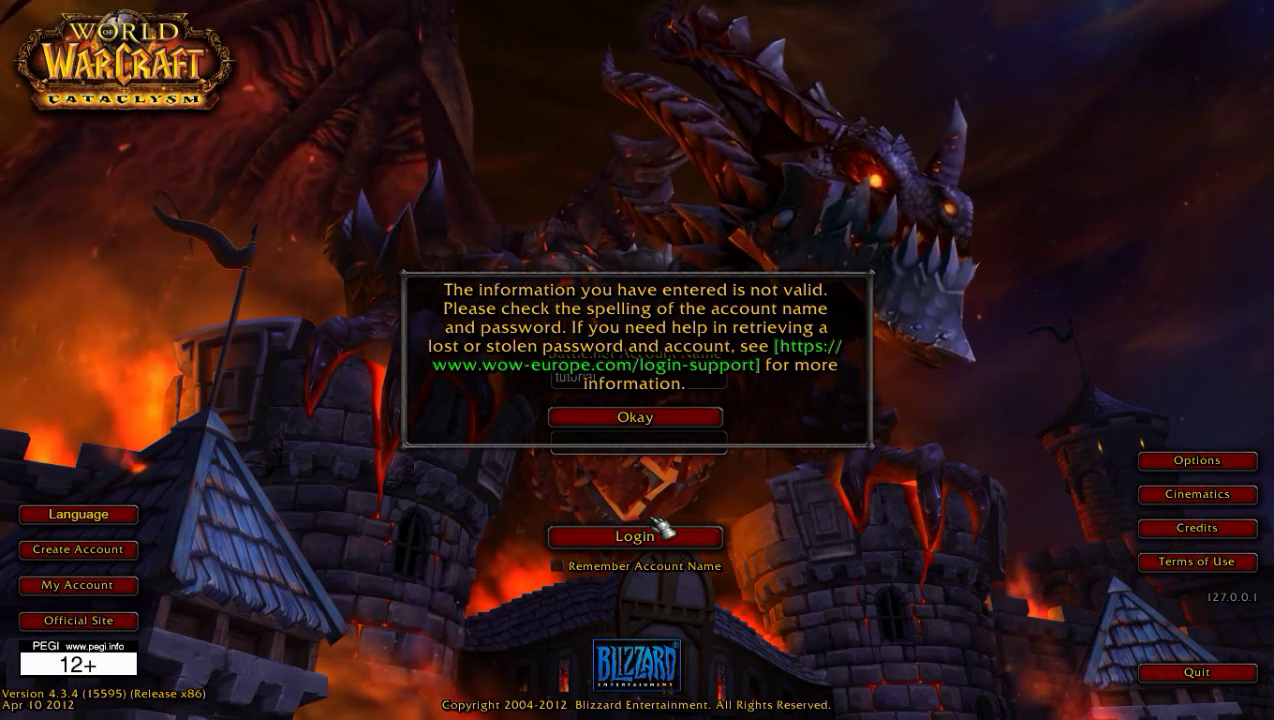
pyautogui.click(676, 434)
pyautogui.write('*')
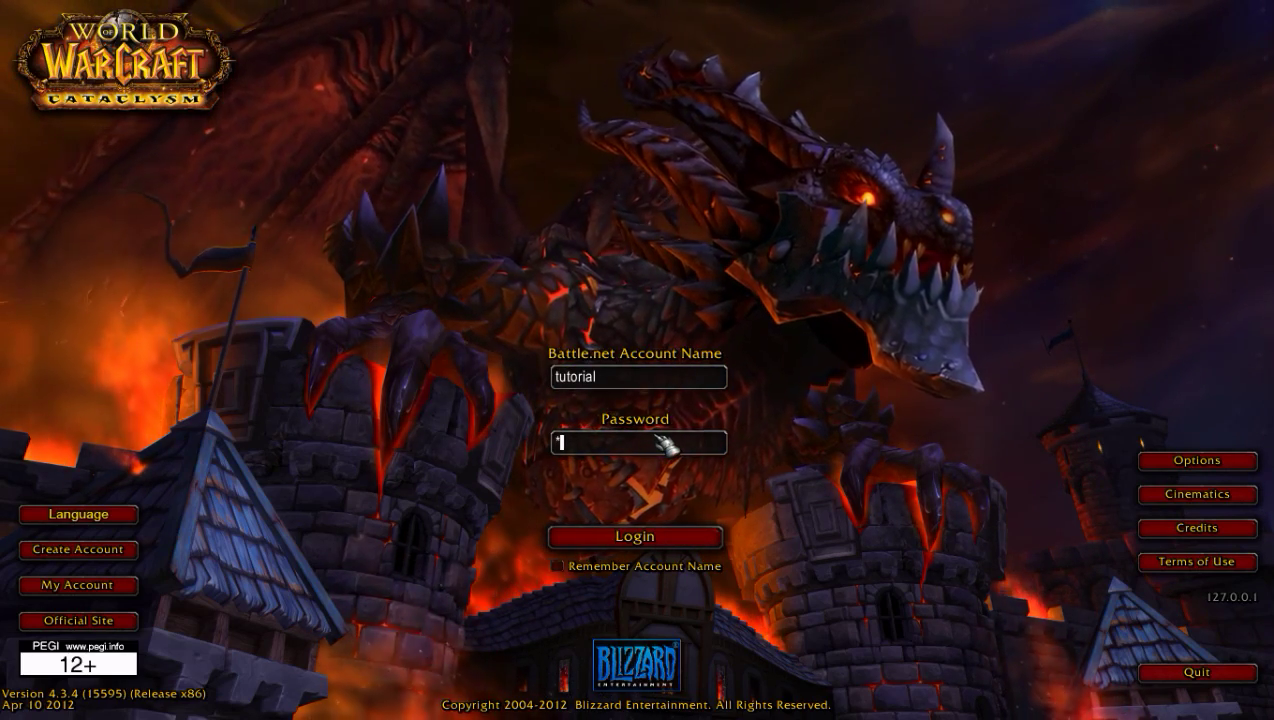
# - Log in and choose a female Blood Elf Hunter after trying Worgen, Tauren, Troll, Paladin and Mage
pyautogui.click(636, 535)
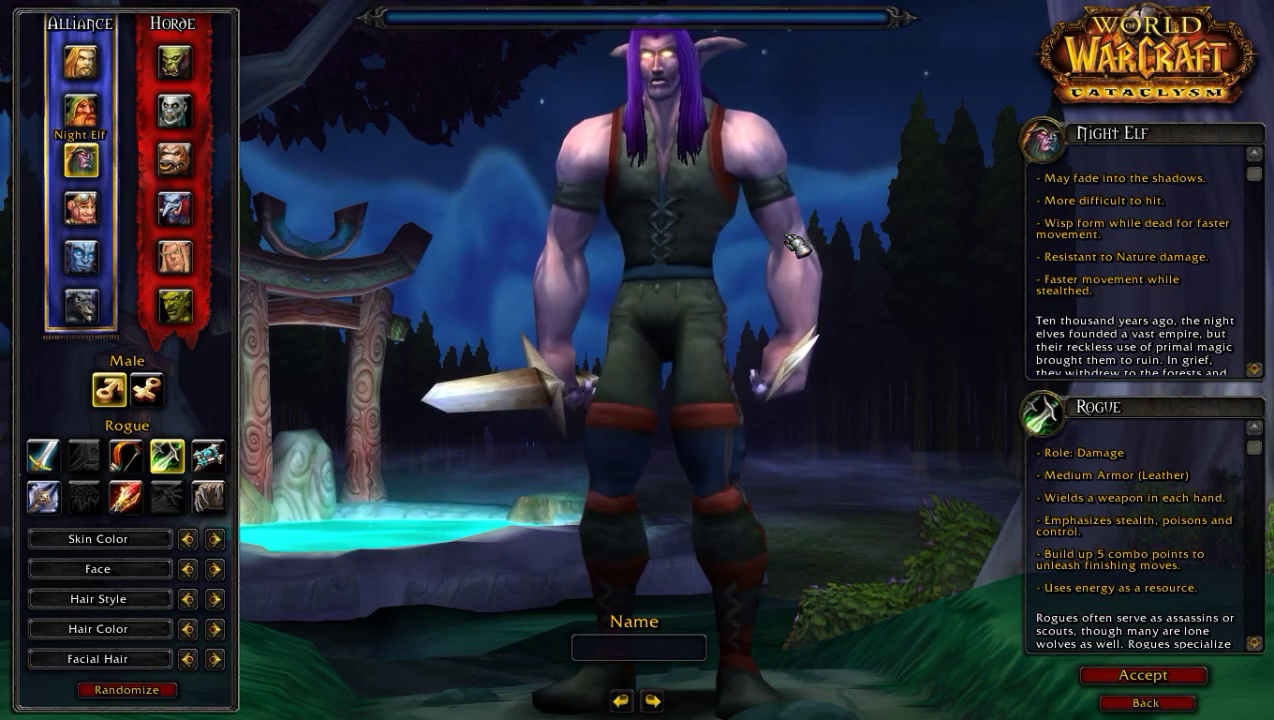
pyautogui.click(95, 312)
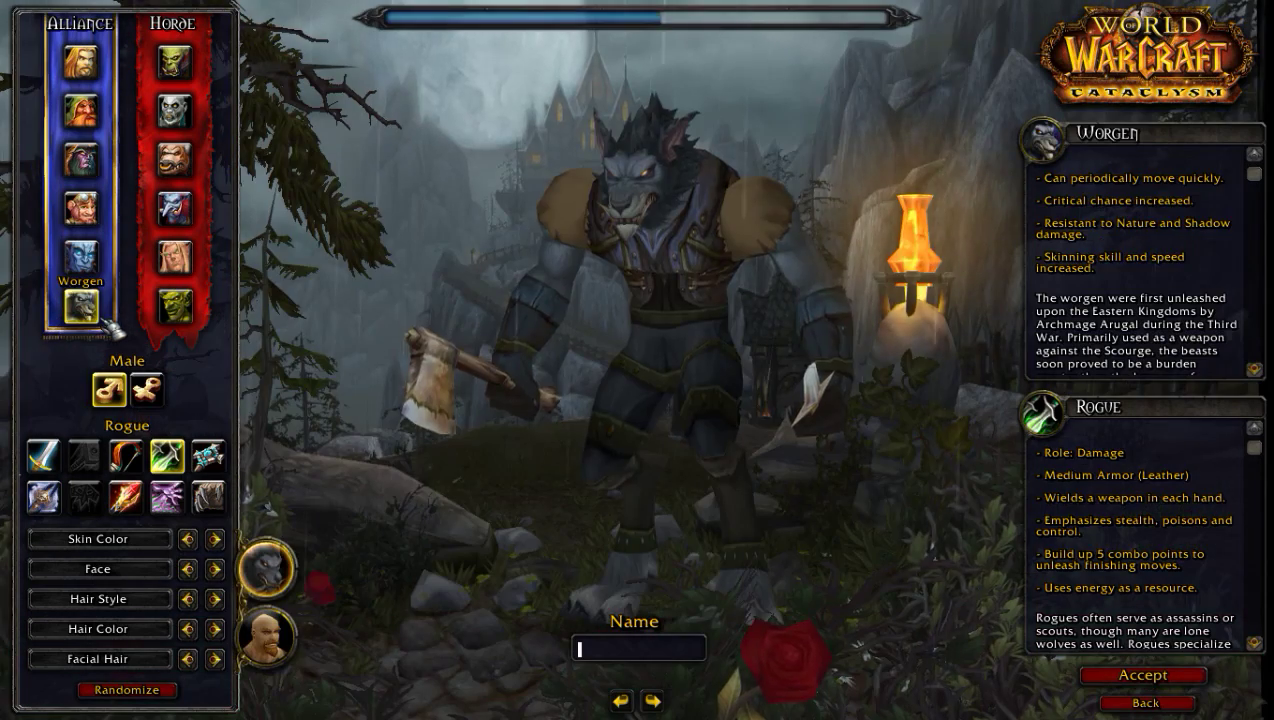
pyautogui.click(148, 390)
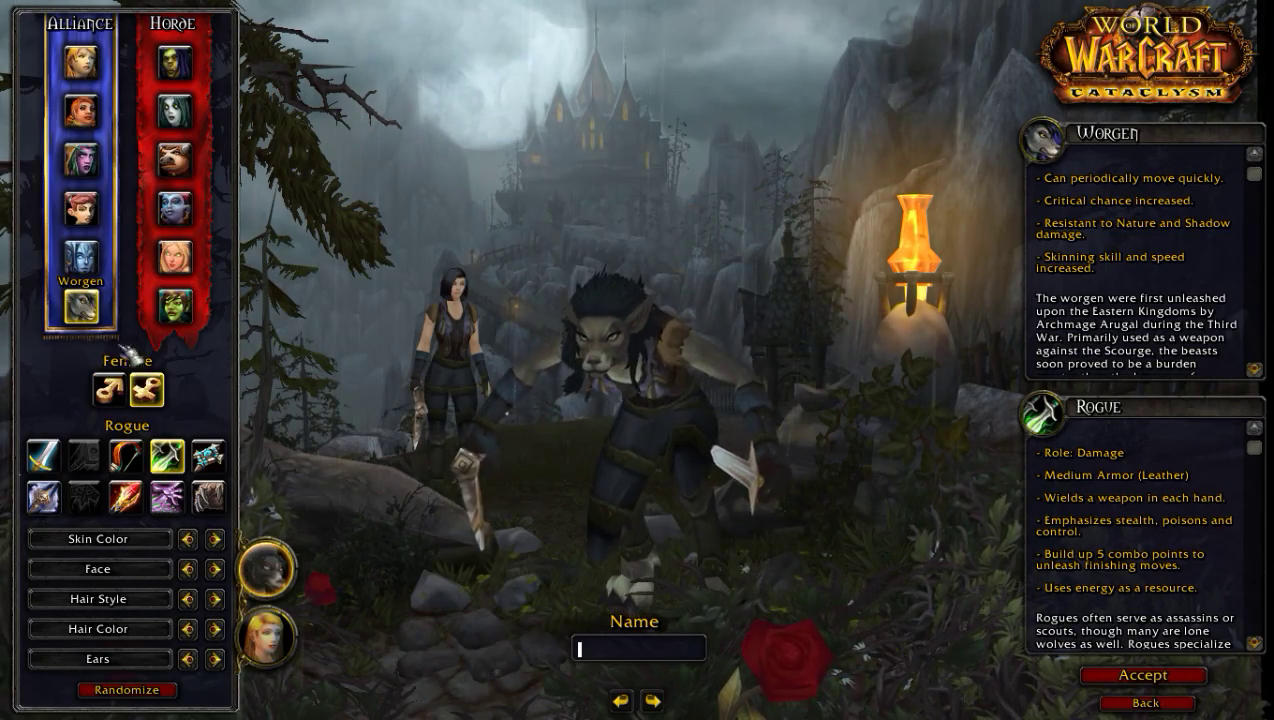
pyautogui.click(190, 160)
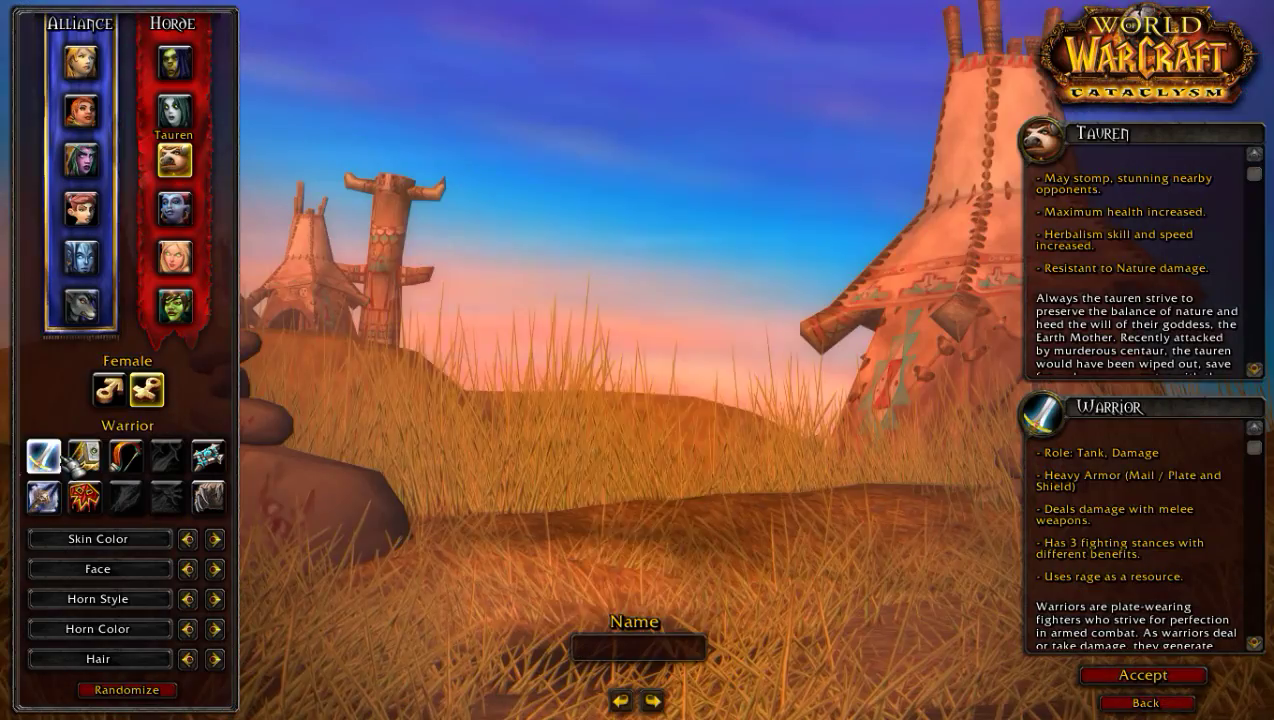
pyautogui.click(177, 208)
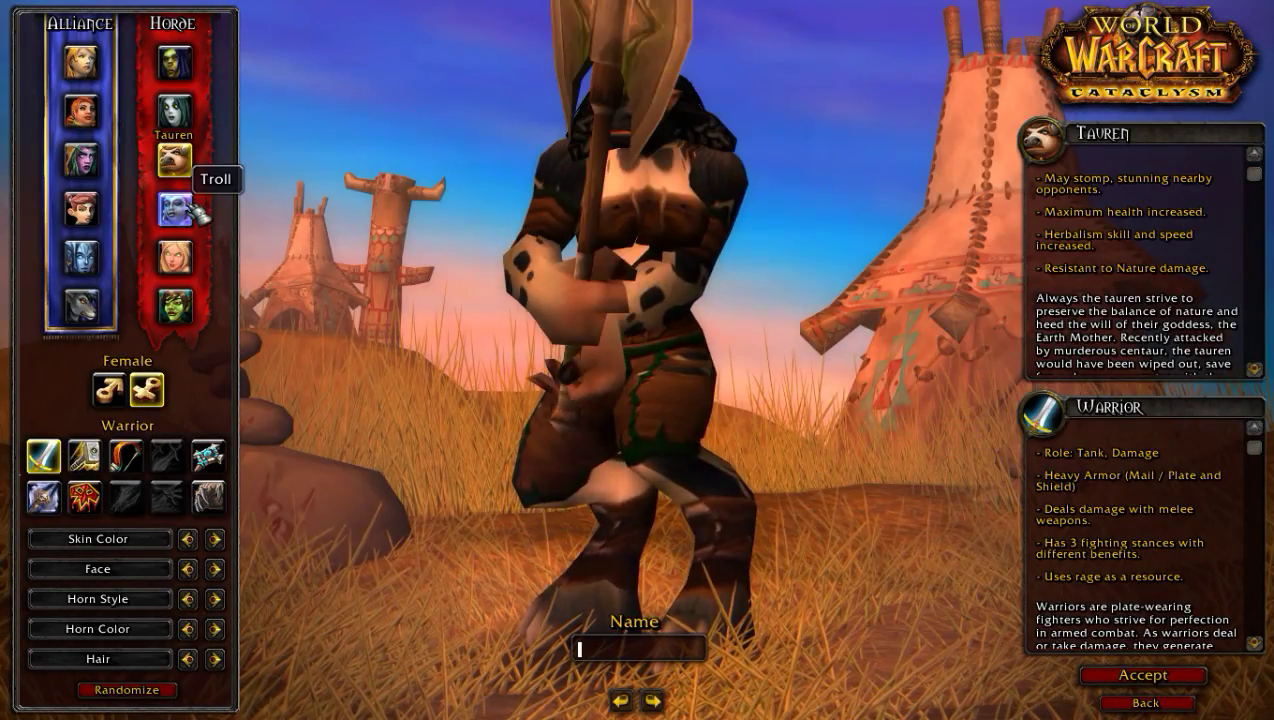
pyautogui.click(190, 262)
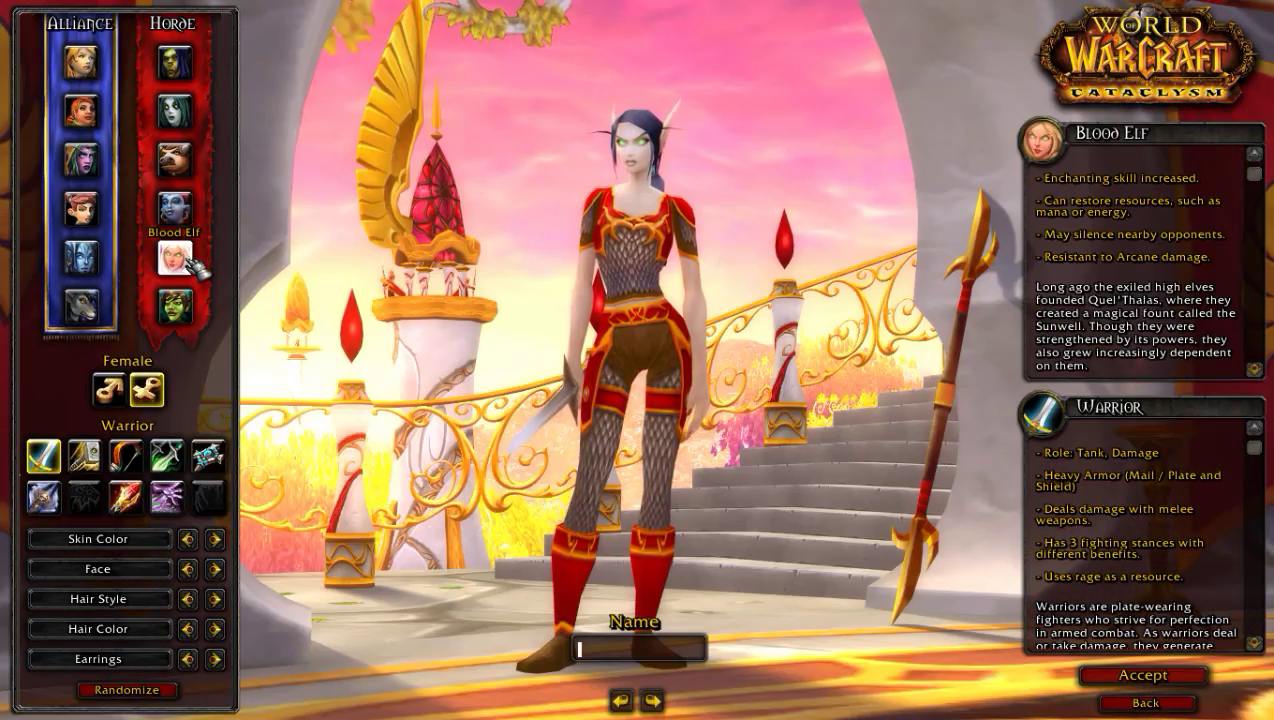
pyautogui.click(85, 456)
pyautogui.click(126, 456)
pyautogui.click(167, 456)
pyautogui.click(126, 456)
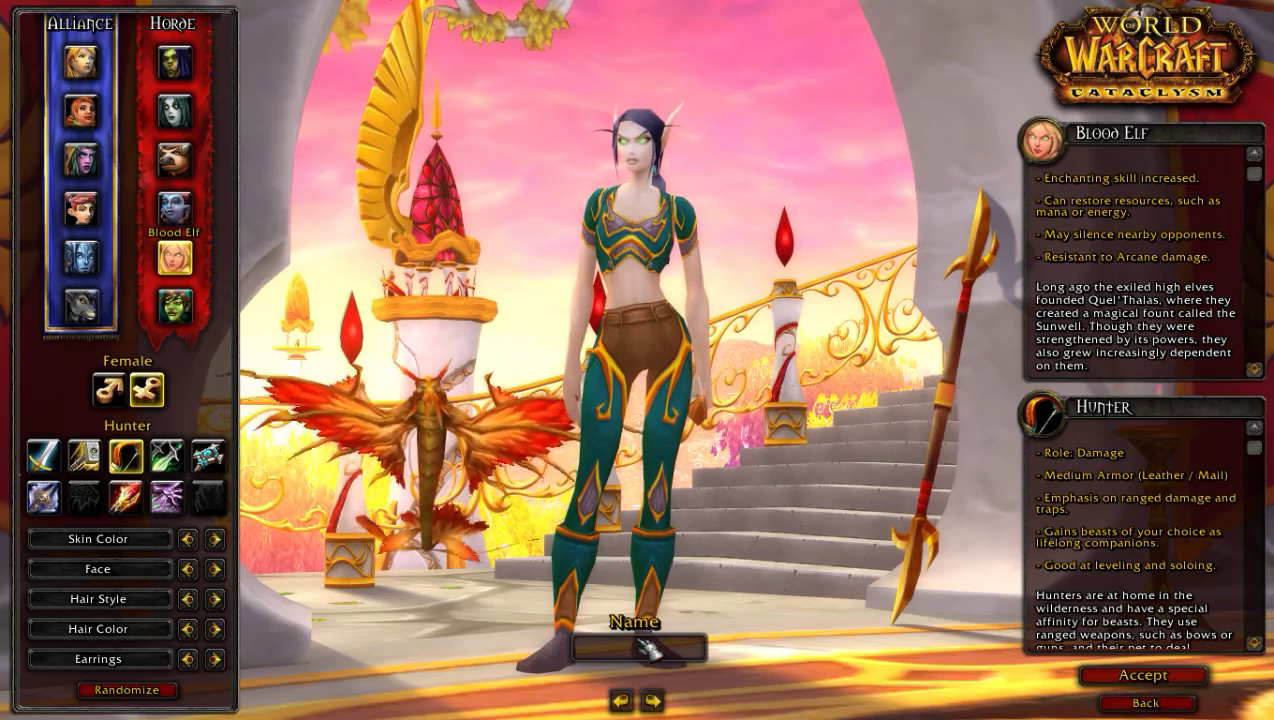
# - Name the character Namia and accept to create it
pyautogui.write('G')
pyautogui.press('BackSpace')
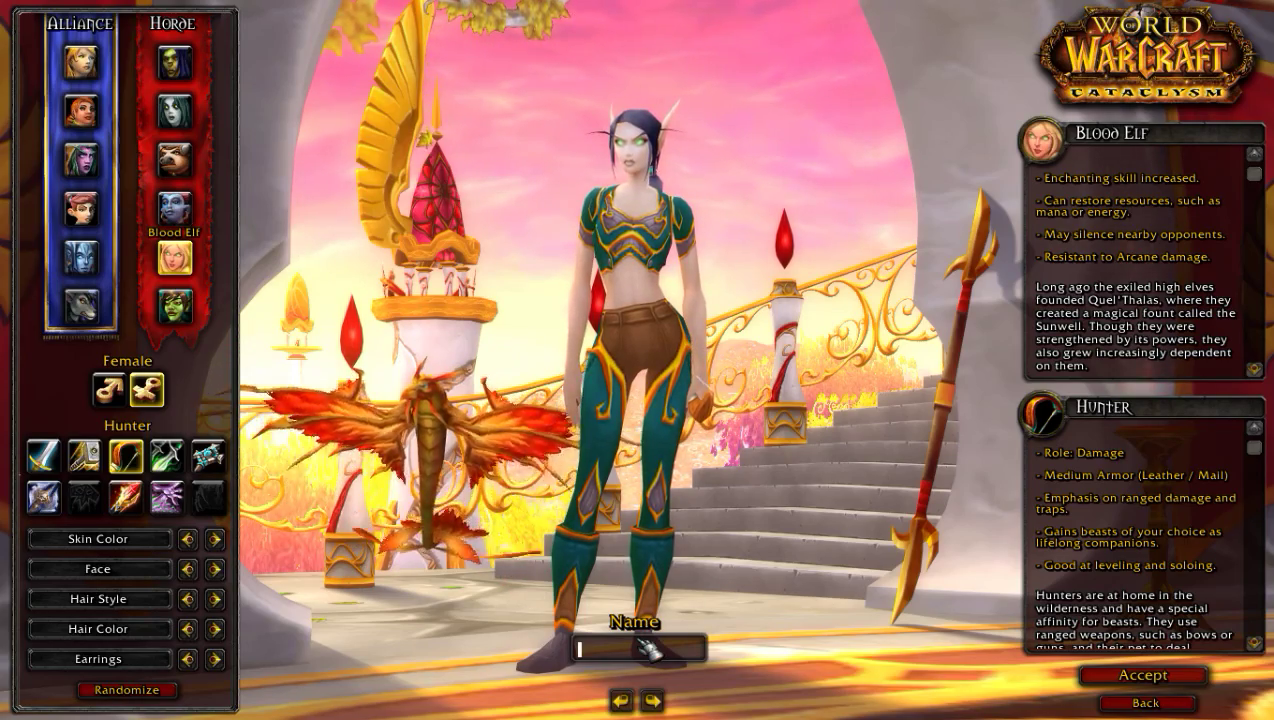
pyautogui.write('Namia')
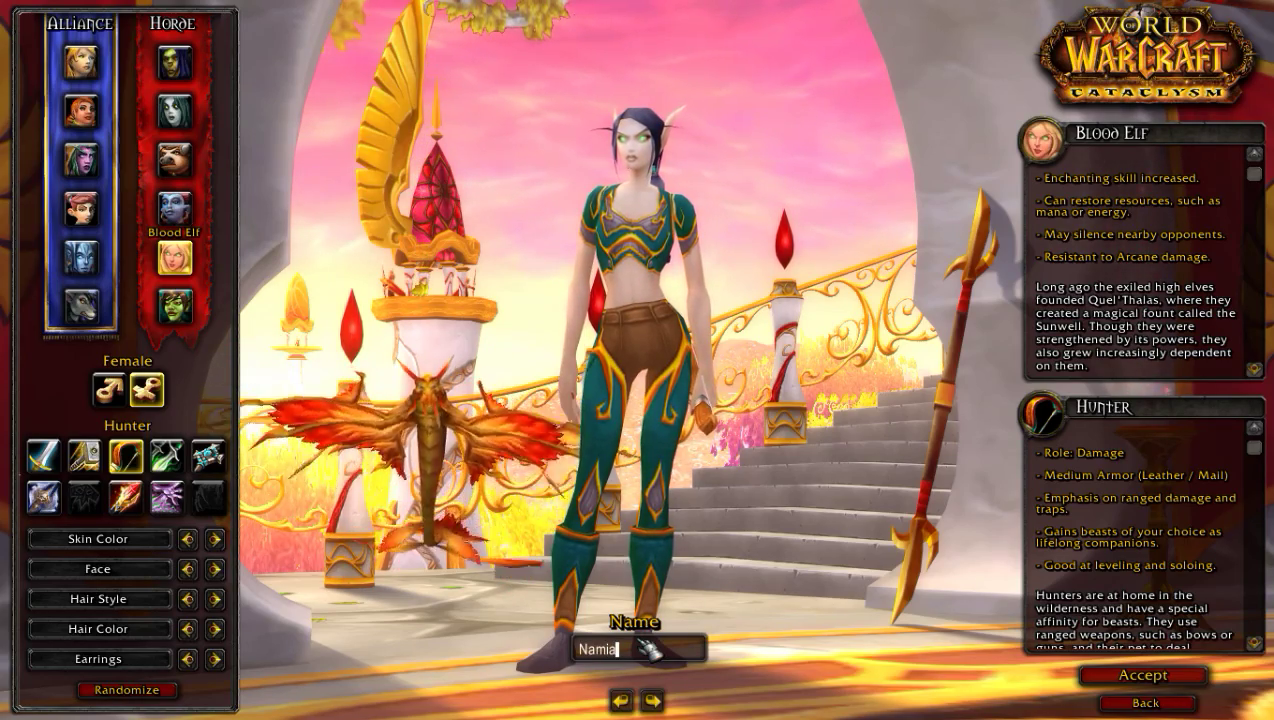
pyautogui.click(1100, 676)
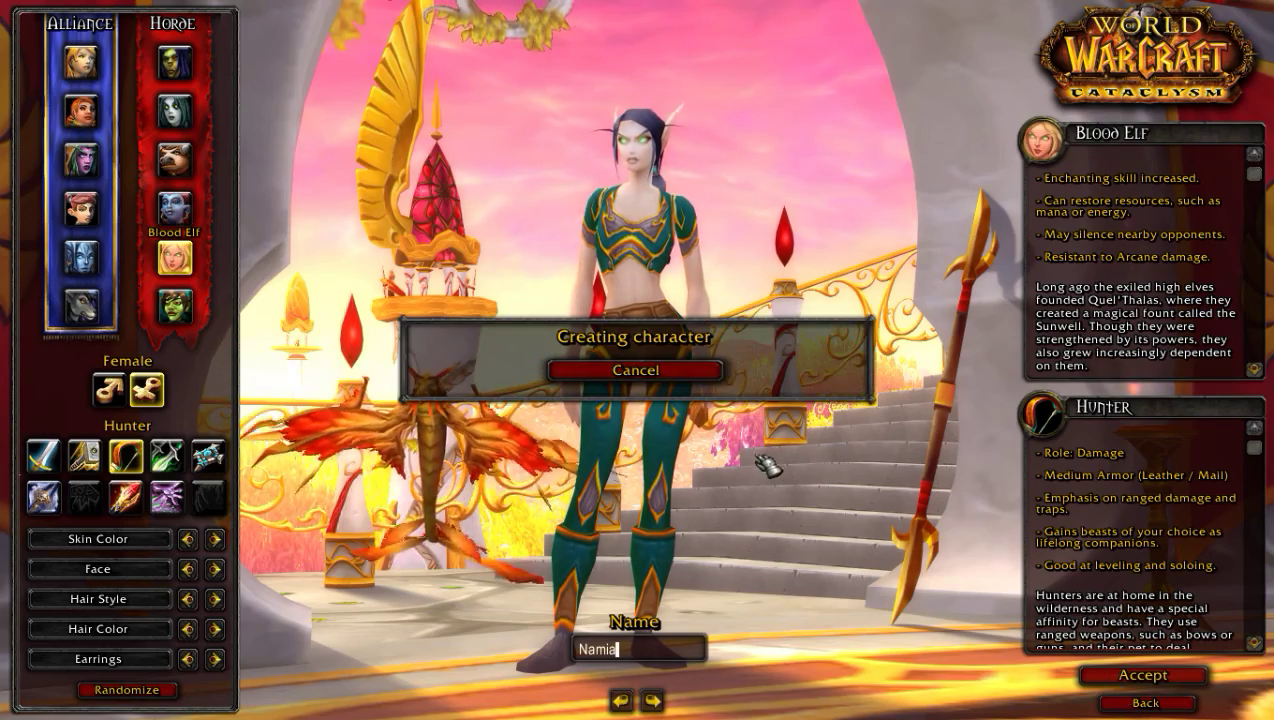
# - Enter the world as Namia and skip the intro cinematic
pyautogui.click(682, 668)
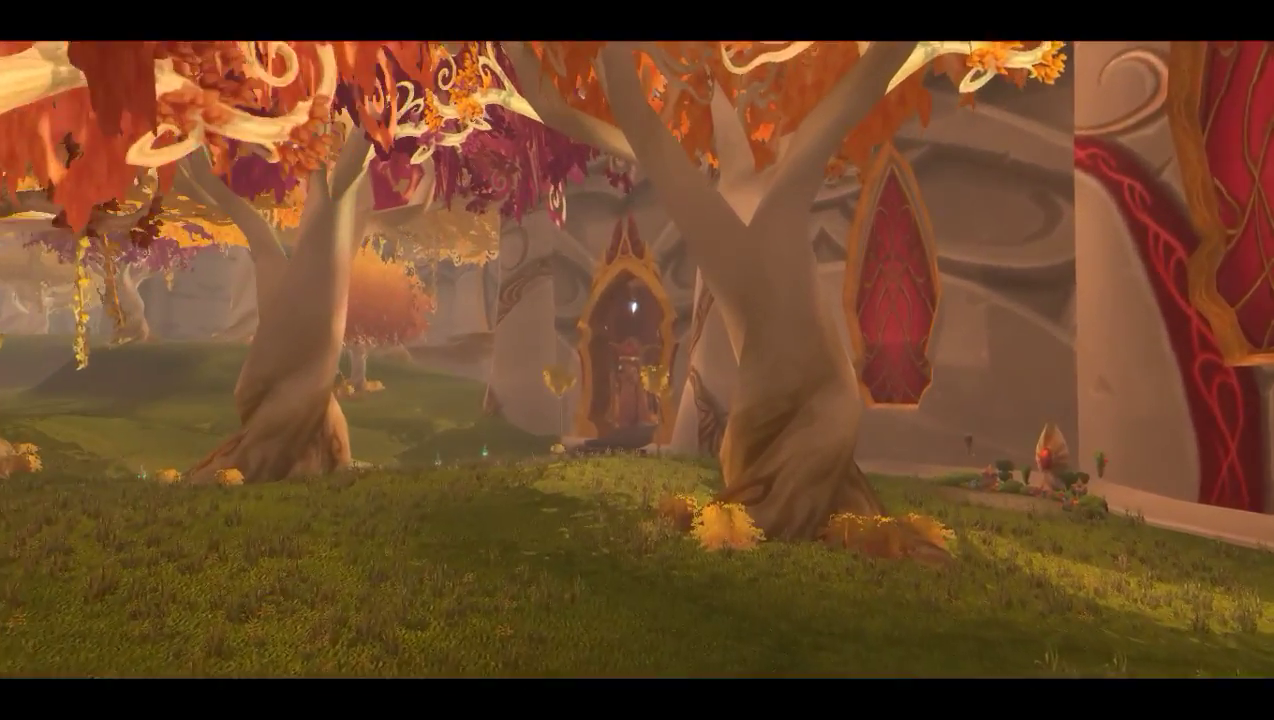
pyautogui.press('Escape')
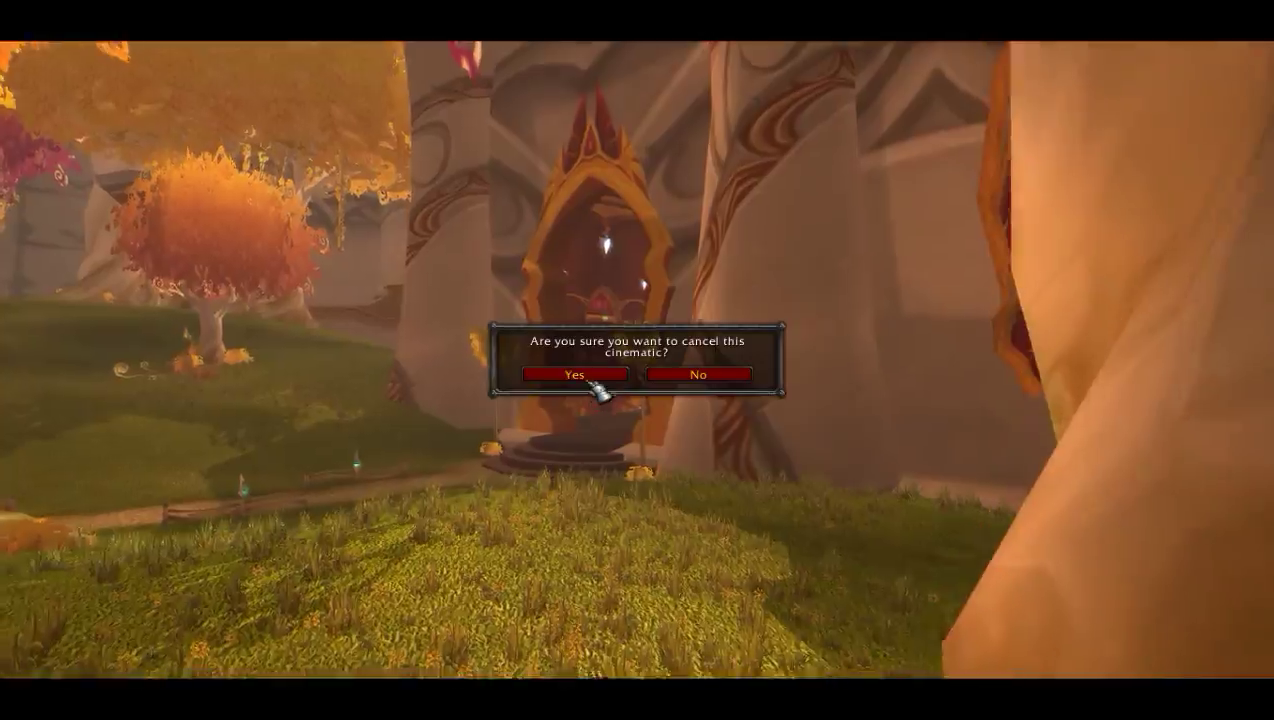
pyautogui.click(572, 373)
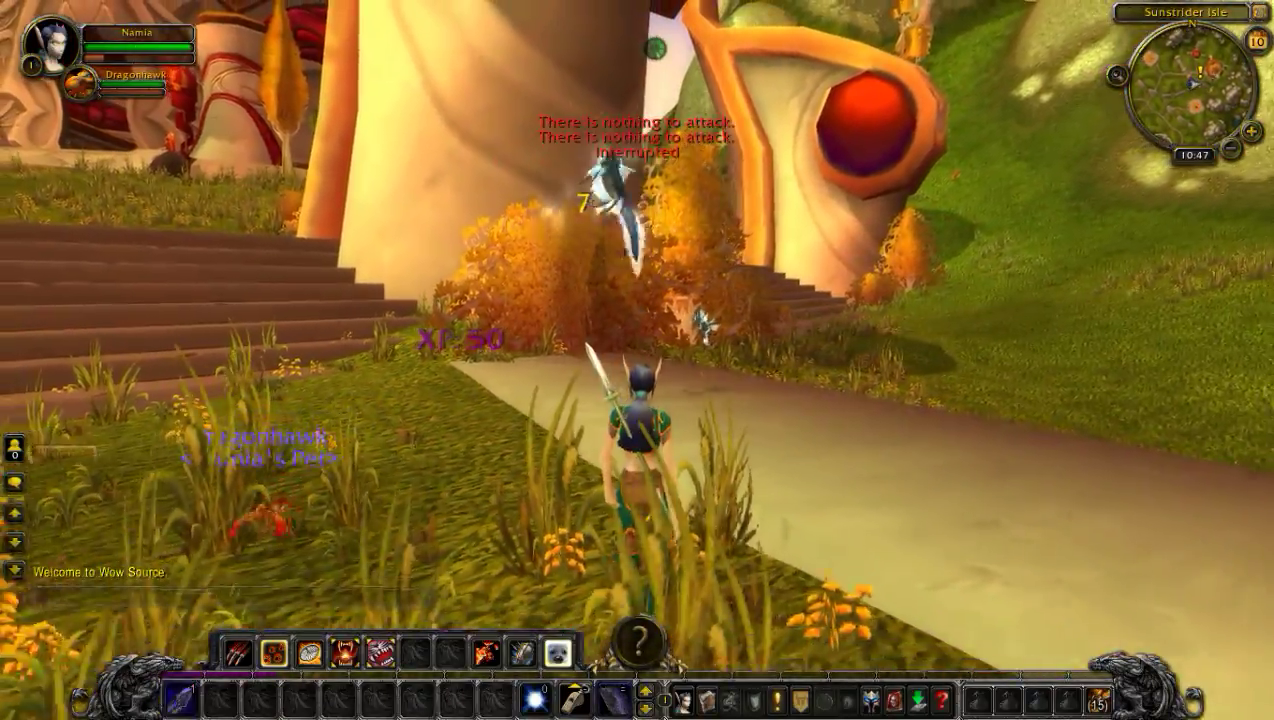
# - Run around Sunstrider Isle briefly, then choose Exit Game from the game menu
pyautogui.press('d')
pyautogui.press('w')
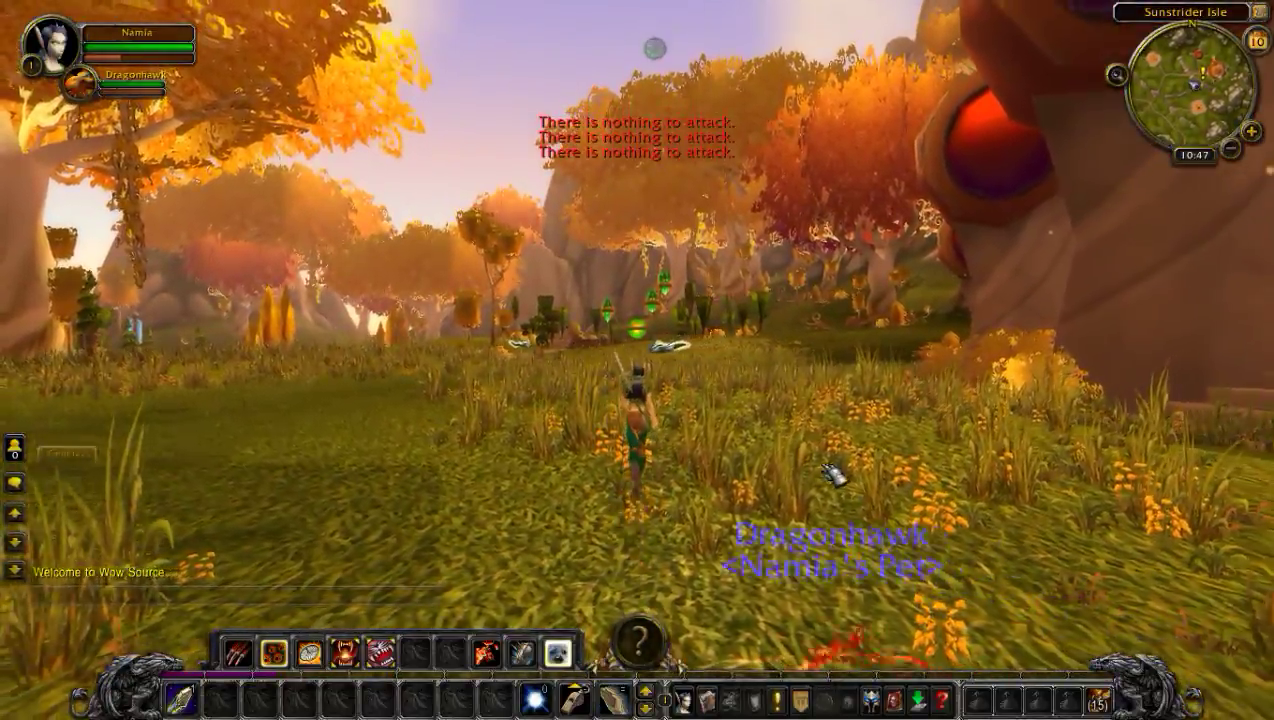
pyautogui.moveTo(833, 477)
pyautogui.mouseDown()
pyautogui.moveTo(993, 477)
pyautogui.moveTo(828, 478)
pyautogui.moveTo(858, 478)
pyautogui.mouseUp()
pyautogui.press('a')
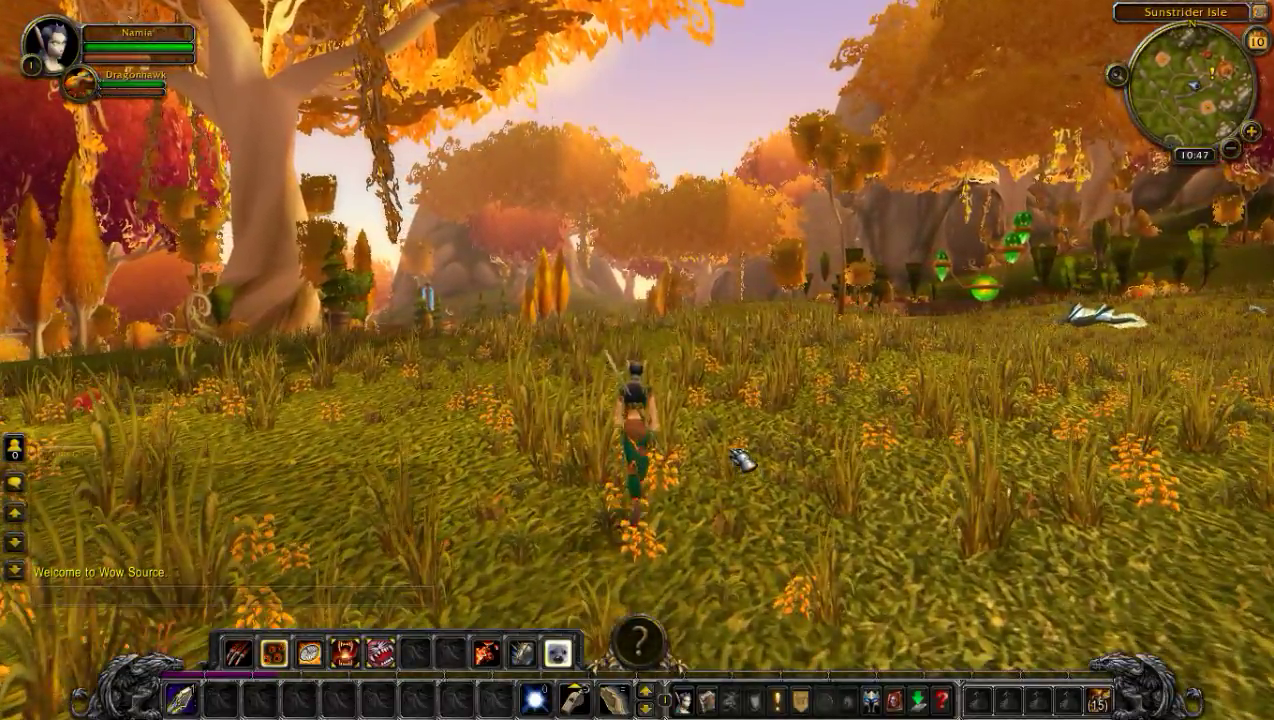
pyautogui.press('Escape')
pyautogui.click(690, 416)
# - Quit the game, then close the Explorer window and the worldserver, authserver and MySQL consoles
pyautogui.click(578, 170)
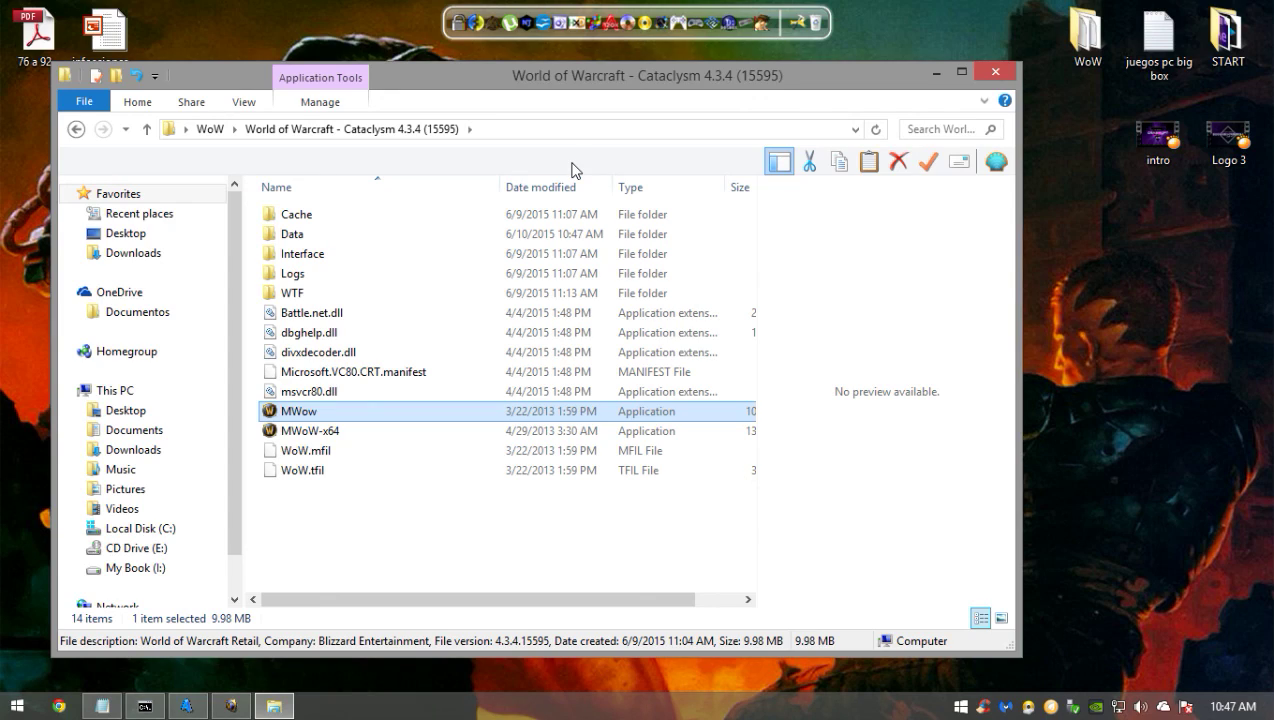
pyautogui.click(995, 72)
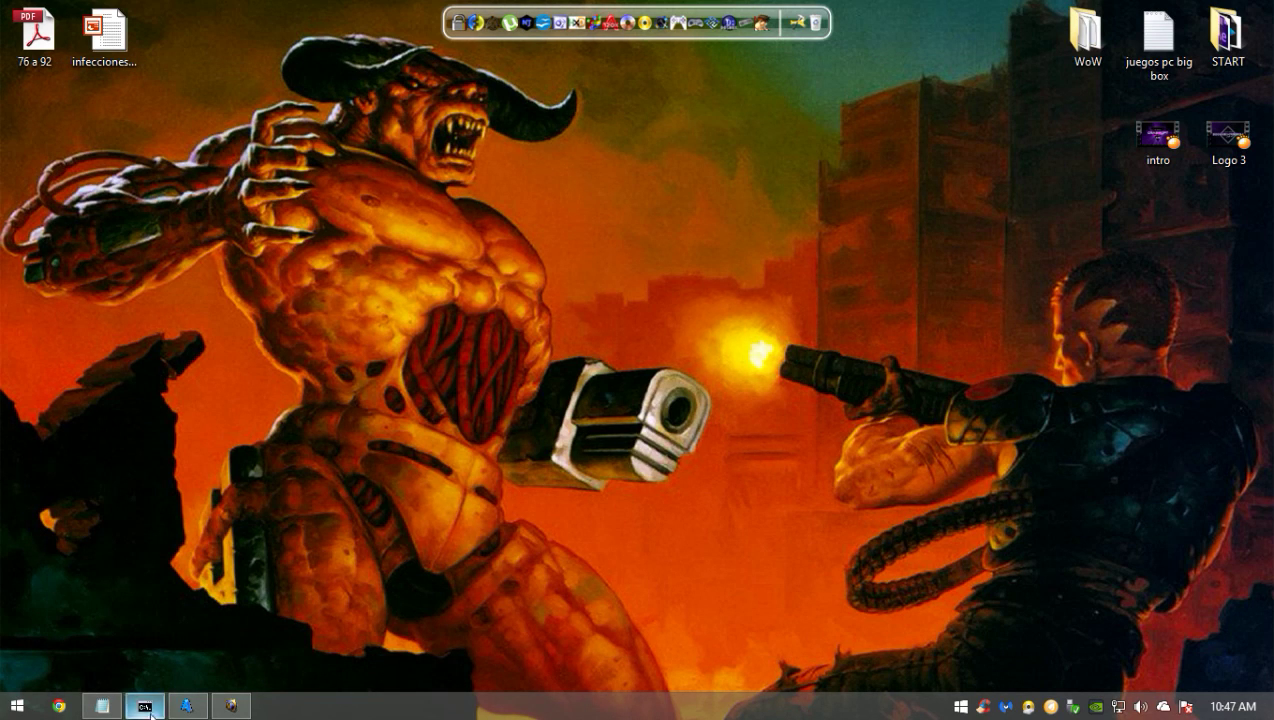
pyautogui.click(248, 708)
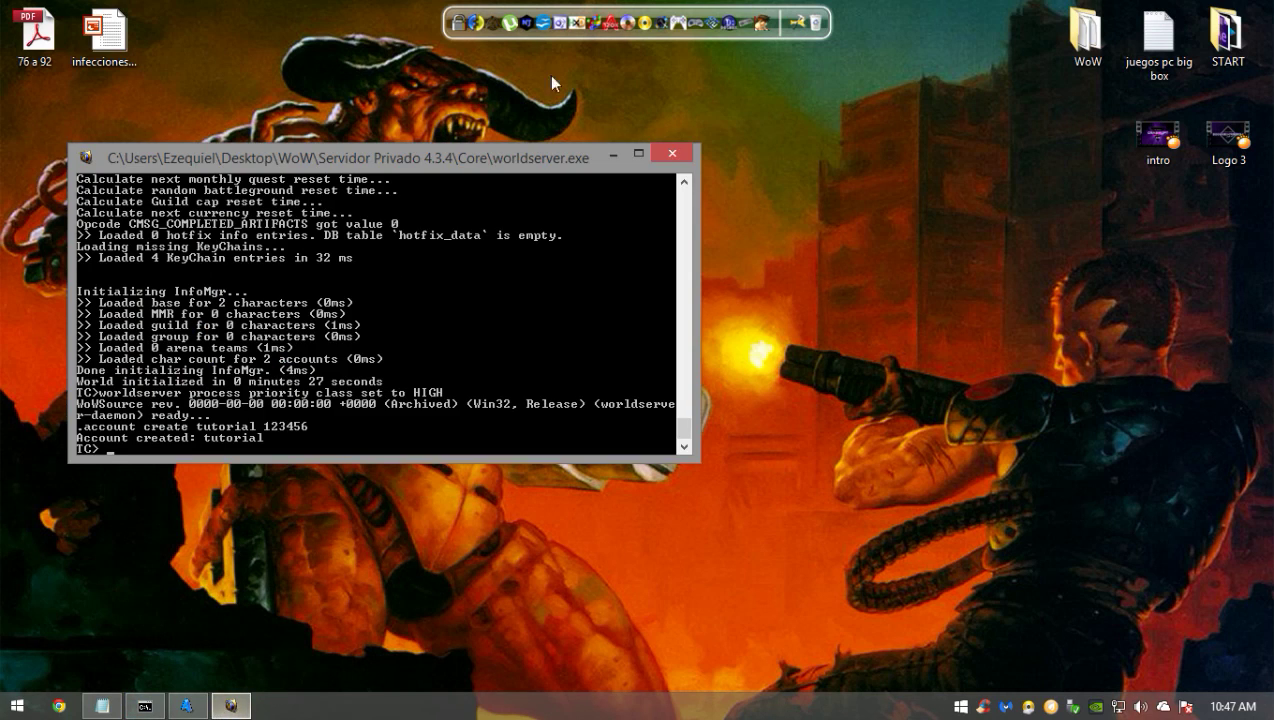
pyautogui.click(671, 154)
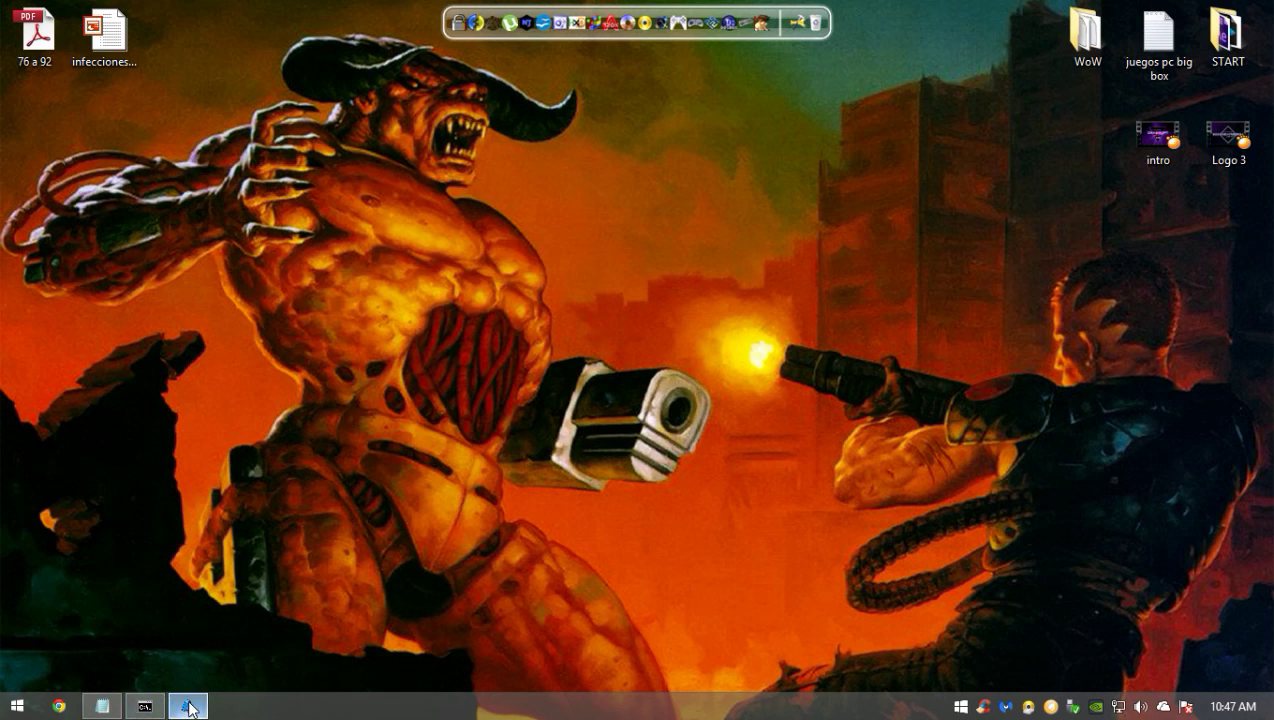
pyautogui.click(186, 706)
pyautogui.click(688, 133)
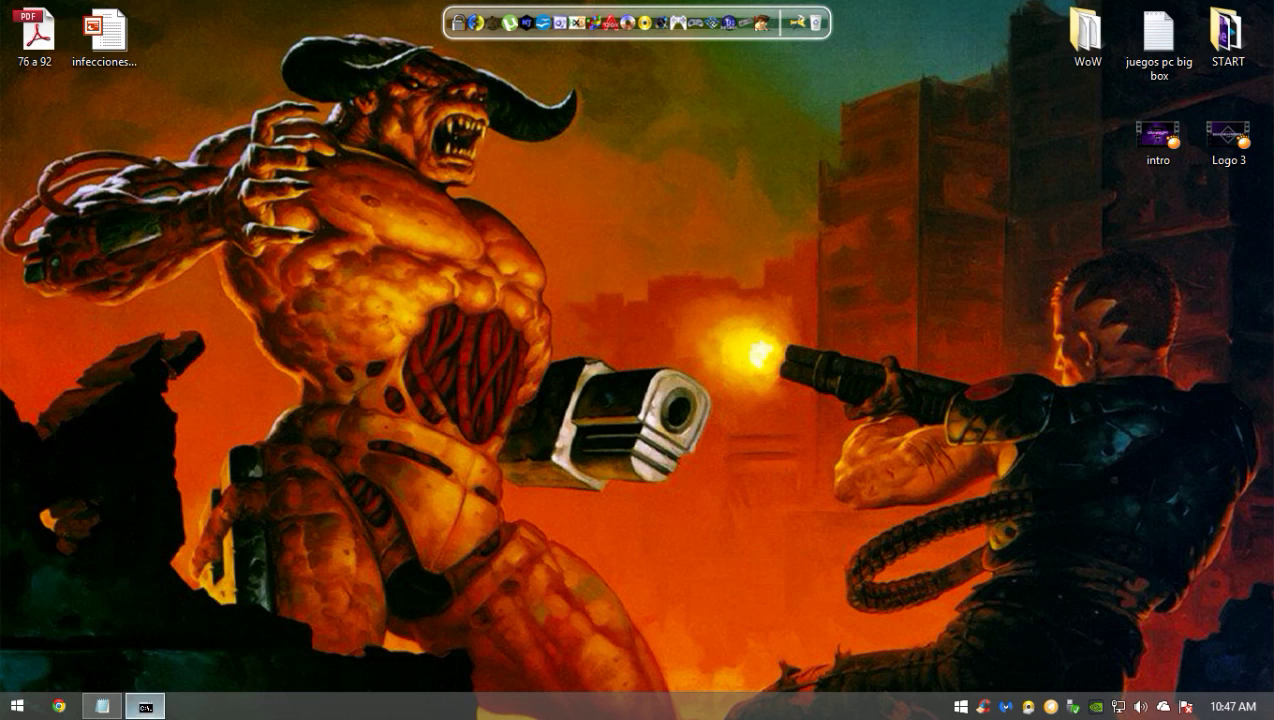
pyautogui.click(145, 706)
pyautogui.click(676, 64)
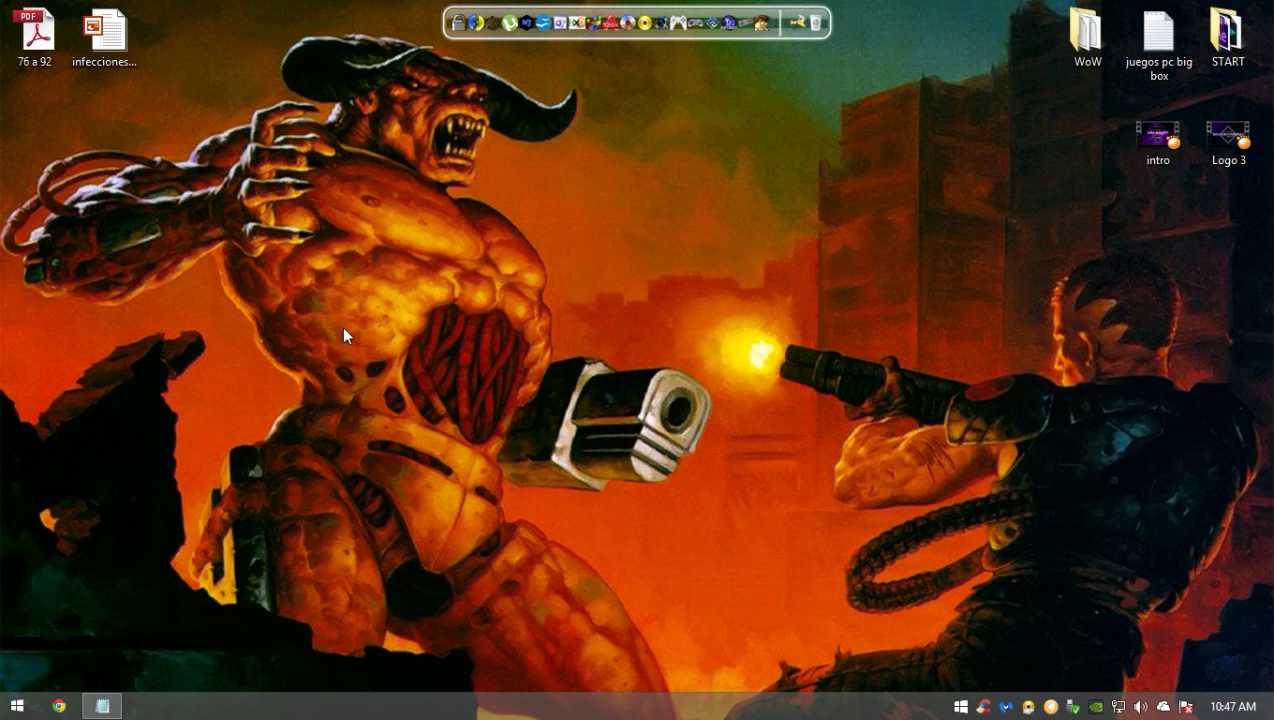
# - Put the MediaFire links Notepad away, leaving the desktop clear with nothing selected
pyautogui.click(102, 706)
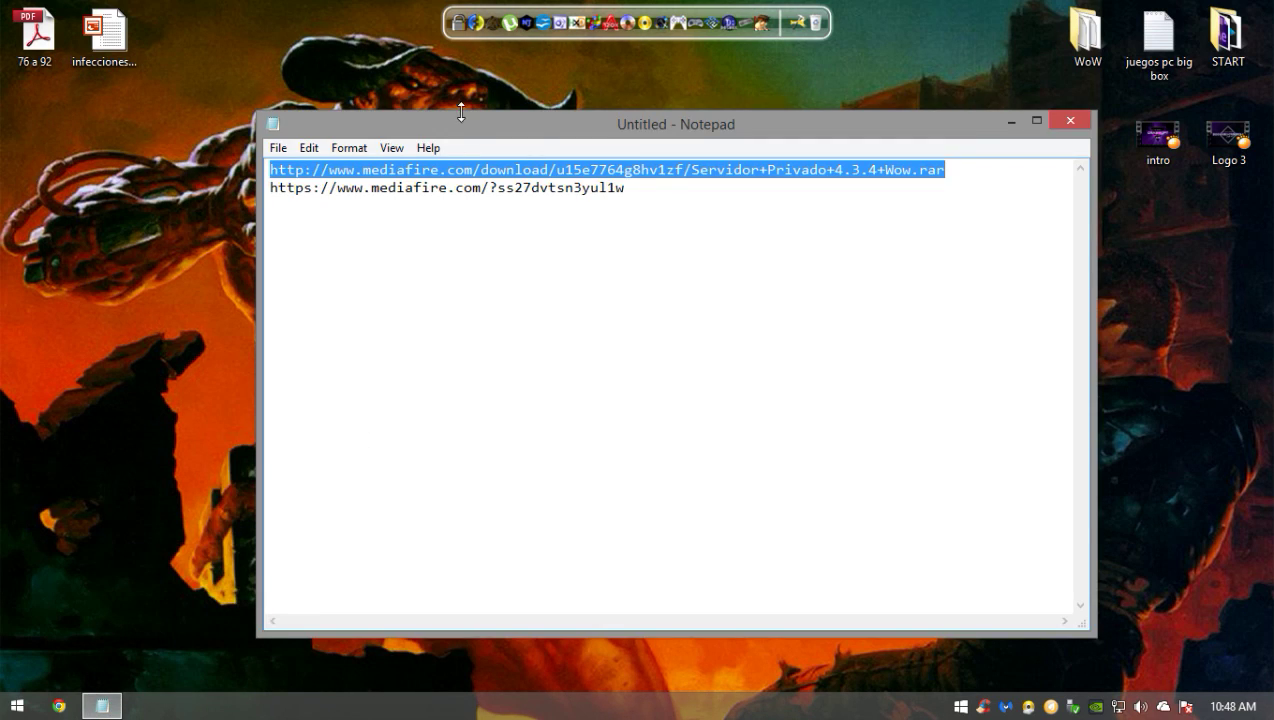
pyautogui.moveTo(445, 125); pyautogui.dragTo(340, 119)
pyautogui.click(904, 116)
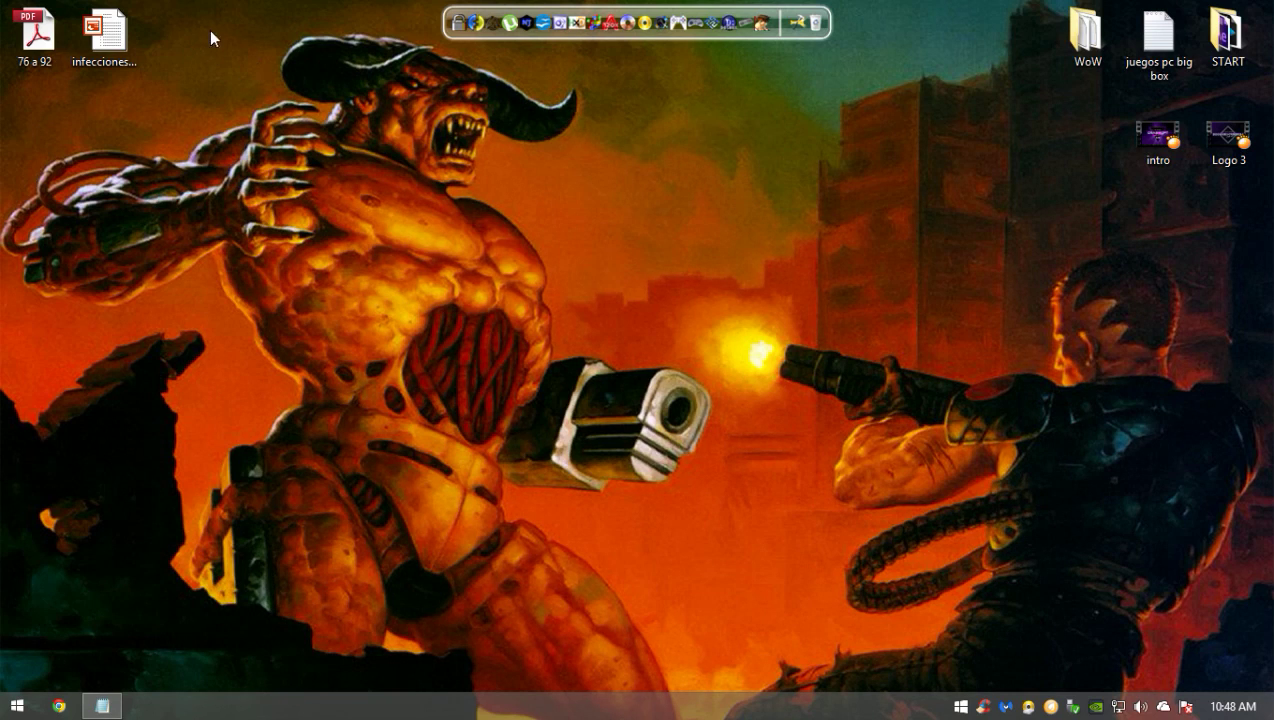
pyautogui.moveTo(209, 30); pyautogui.dragTo(23, 495)
pyautogui.click(485, 317)
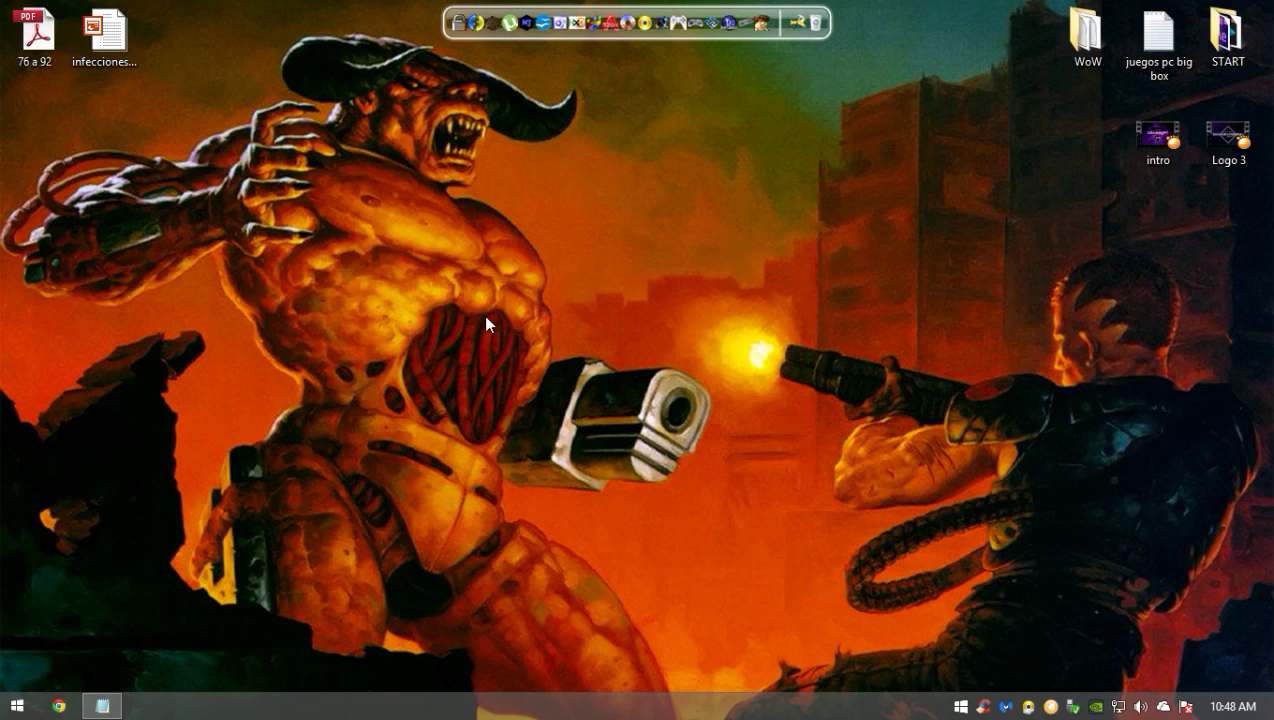